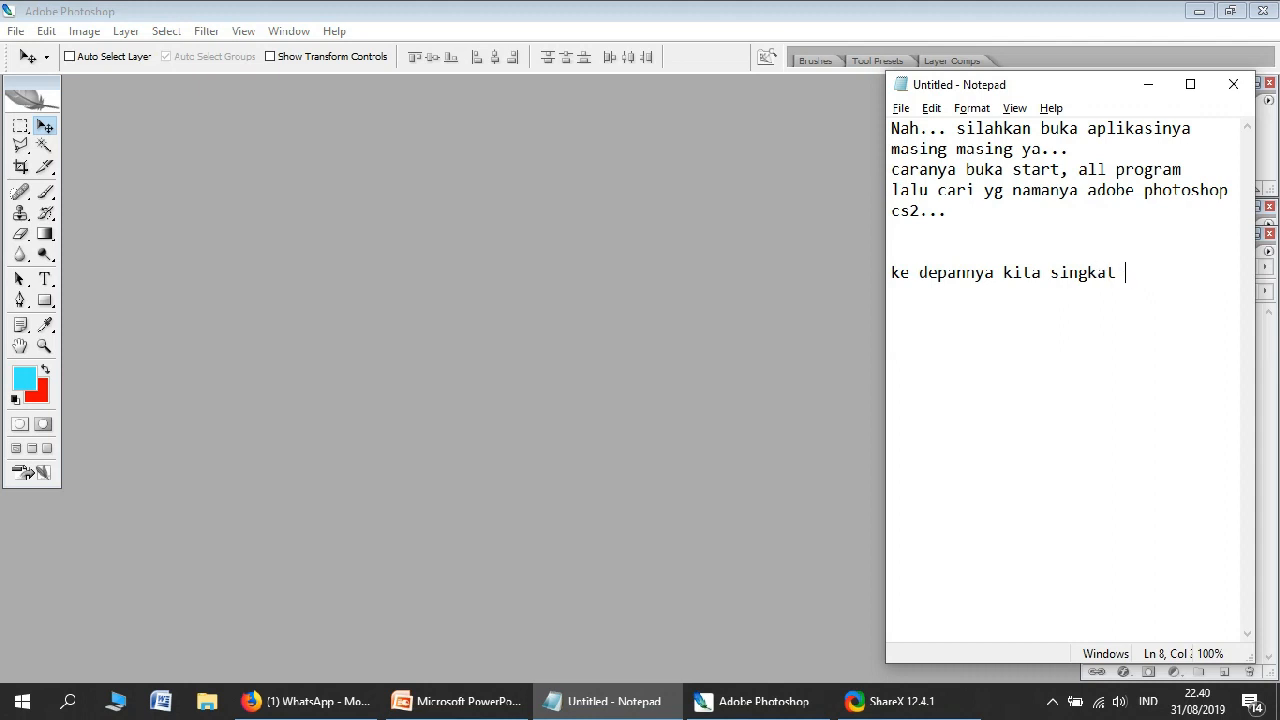
Step: Complete the note so it reads "ke depannya kita singkat adobe photo shop cs2 menjadi ps2 ya.."
{"action": "type", "text": "menjadi photos"}
{"action": "key", "text": "BackSpace"}
{"action": "key", "text": "BackSpace"}
{"action": "key", "text": "BackSpace"}
{"action": "key", "text": "BackSpace"}
{"action": "key", "text": "BackSpace"}
{"action": "type", "text": "s2 ya.."}
{"action": "key", "text": "Return"}
{"action": "key", "text": "Return"}
Step: Add the note "nah... kita akan mulai dengan membuat lembar kerja kita ya. atau disebut canvas."
{"action": "type", "text": "nah... kita "}
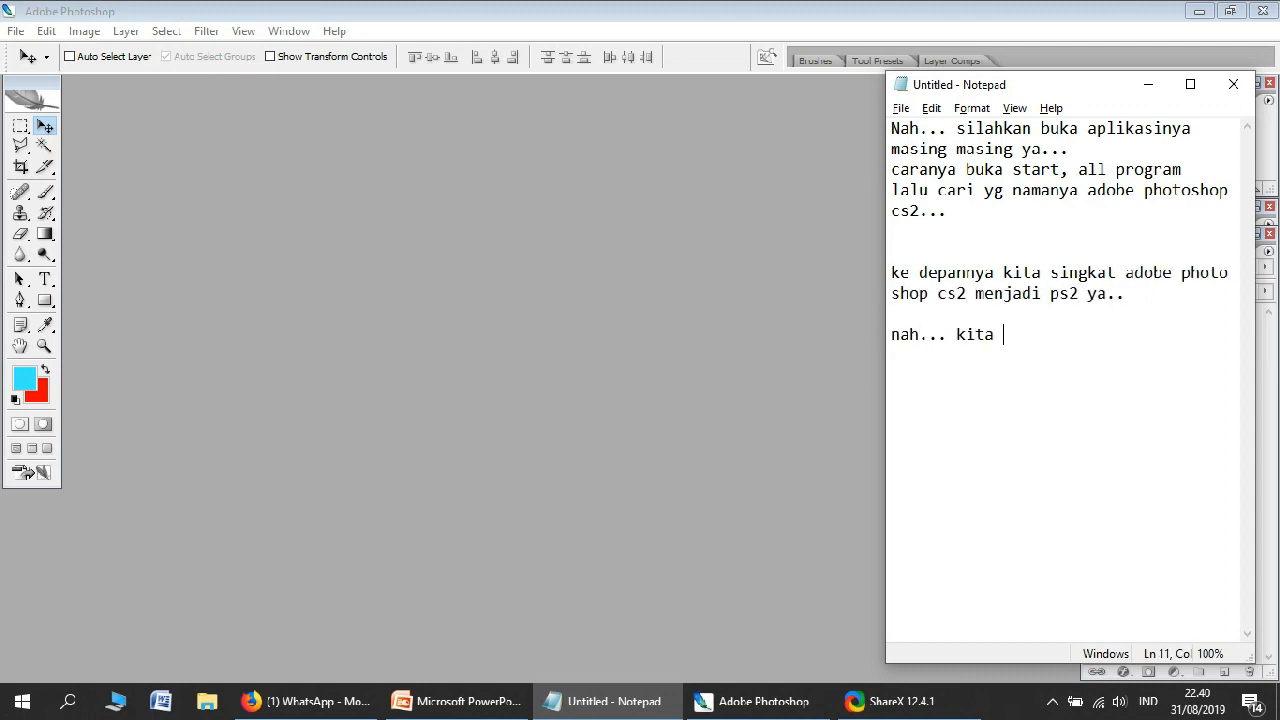
{"action": "type", "text": "akan mulai dengan membuat"}
{"action": "key", "text": "Return"}
{"action": "type", "text": "lembar kerja kita ya."}
{"action": "key", "text": "Return"}
{"action": "type", "text": "atau disebut canvas."}
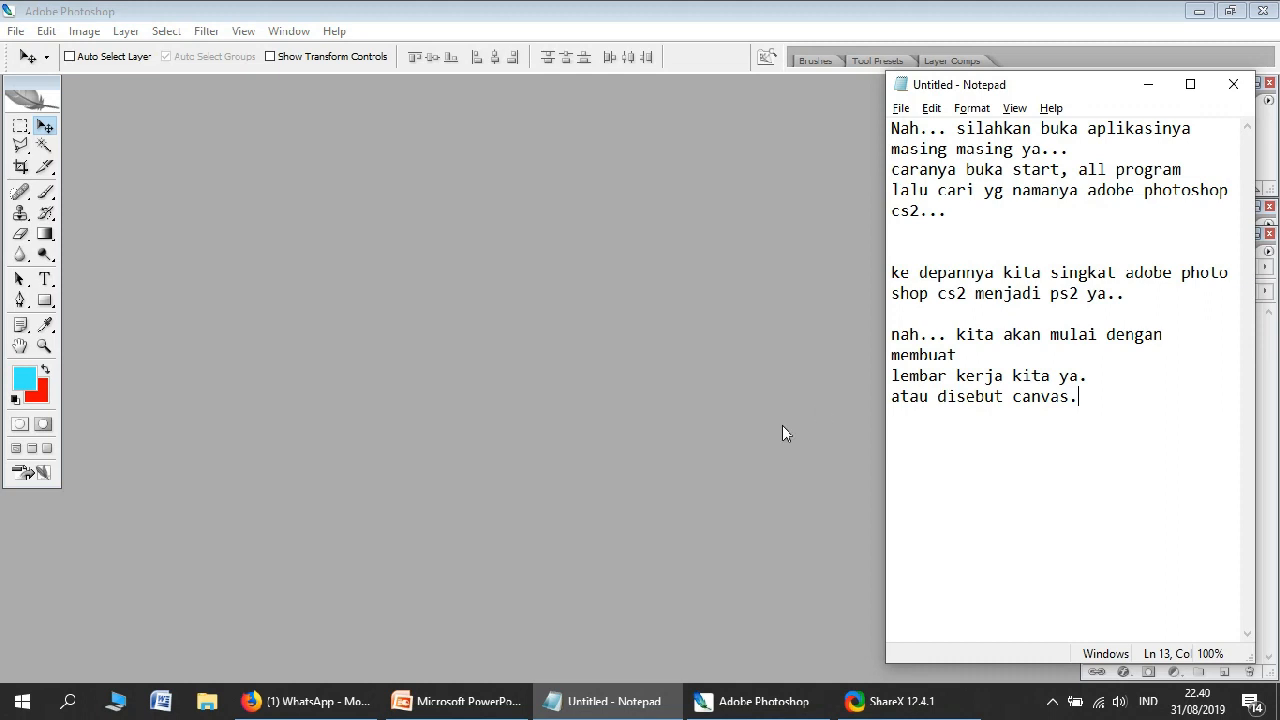
Step: Switch to Photoshop and start a new document, going through its name, preset, width and height settings
{"action": "left_click", "coordinate": [663, 357]}
{"action": "left_click", "coordinate": [16, 31]}
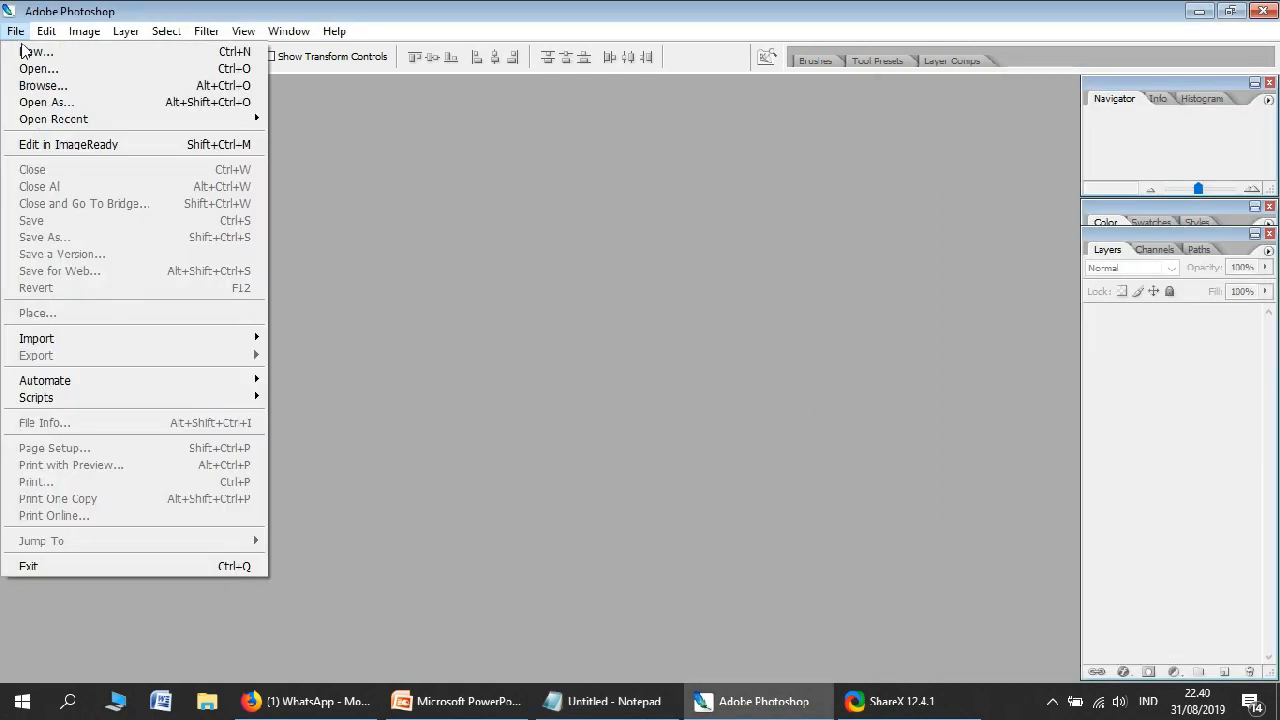
{"action": "left_click", "coordinate": [30, 48]}
{"action": "left_click_drag", "start_coordinate": [419, 135], "coordinate": [572, 124]}
{"action": "left_click", "coordinate": [537, 166]}
{"action": "left_click", "coordinate": [560, 183]}
{"action": "left_click", "coordinate": [522, 193]}
{"action": "left_click", "coordinate": [514, 219]}
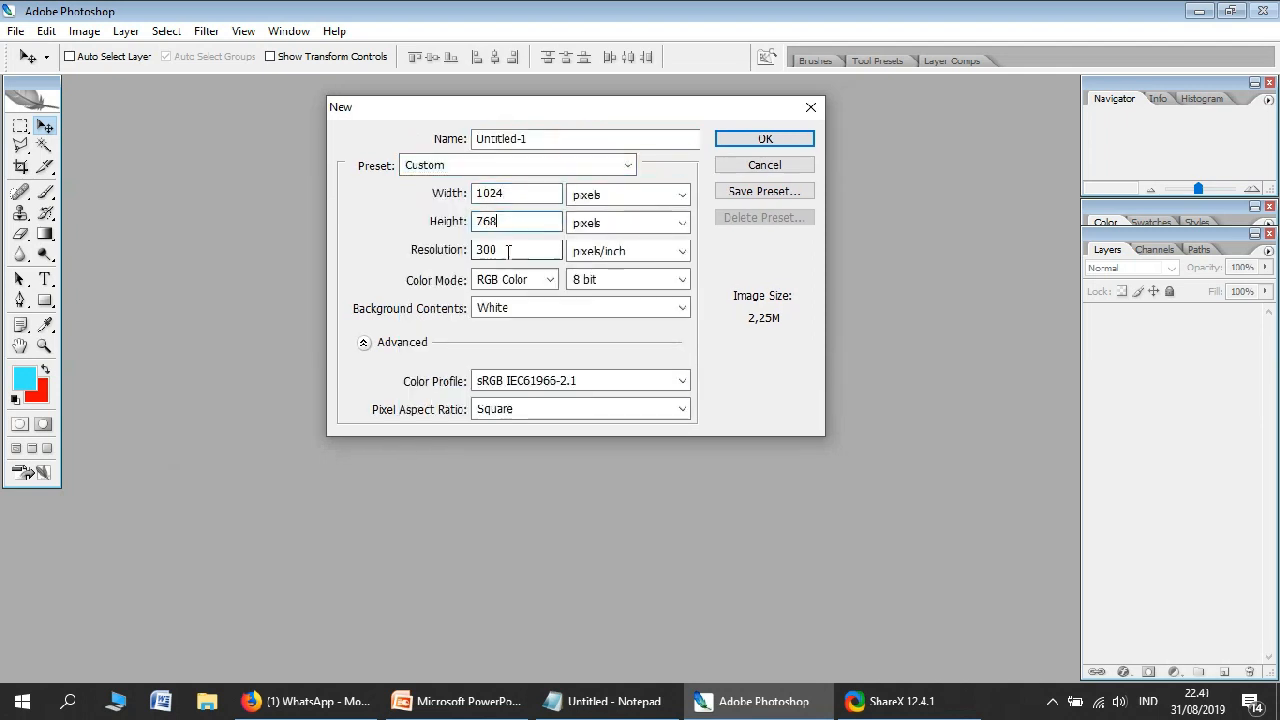
Step: Switch to Notepad and add the line "ok ukuran kita tentukan demikian ya"
{"action": "left_click", "coordinate": [610, 701]}
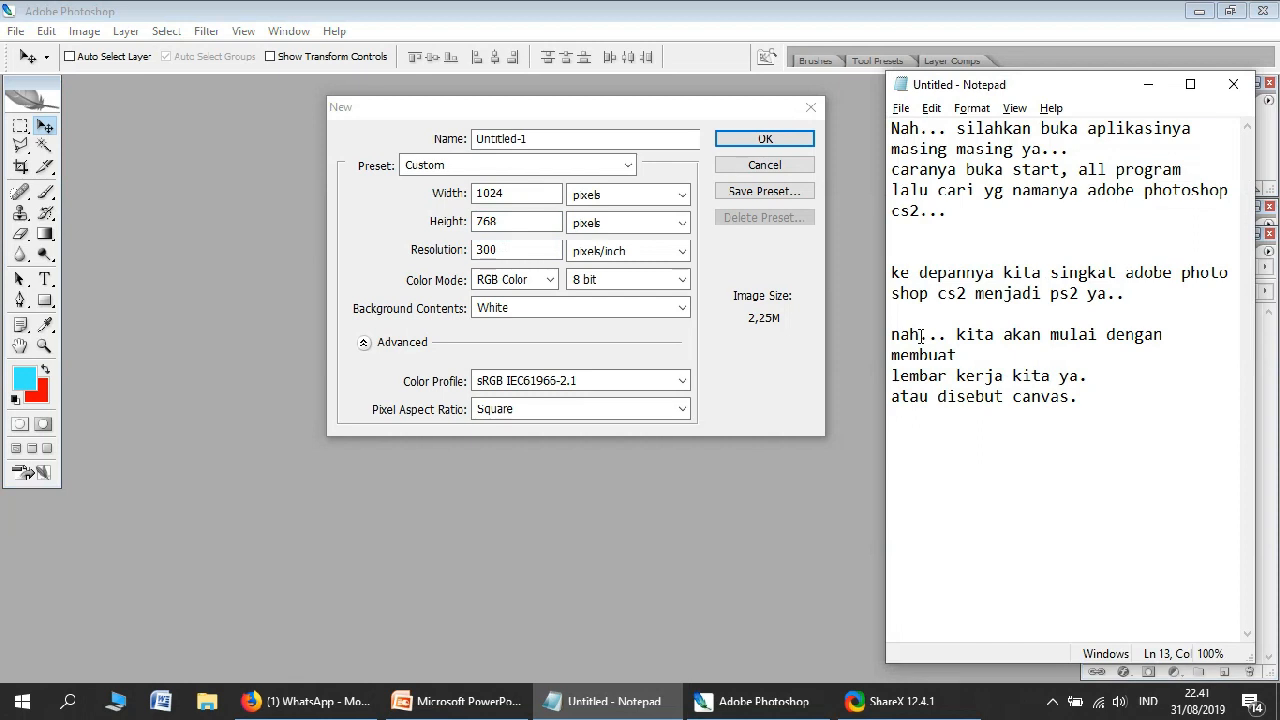
{"action": "type", "text": "ok ukuran kita tentukan "}
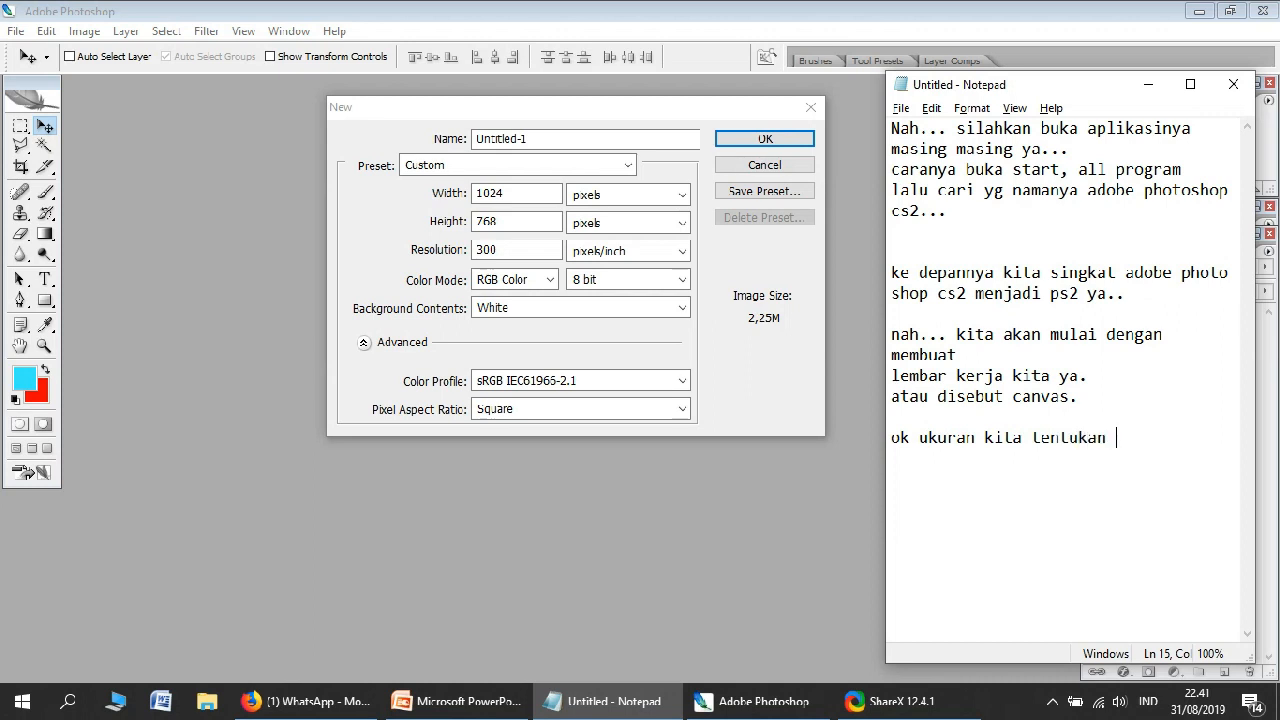
{"action": "type", "text": "demikian ya"}
{"action": "key", "text": "Return"}
Step: List the canvas settings in the notes as "width 1024", "height 768" and "resolution 300", followed by "lalu OK"
{"action": "type", "text": "widh"}
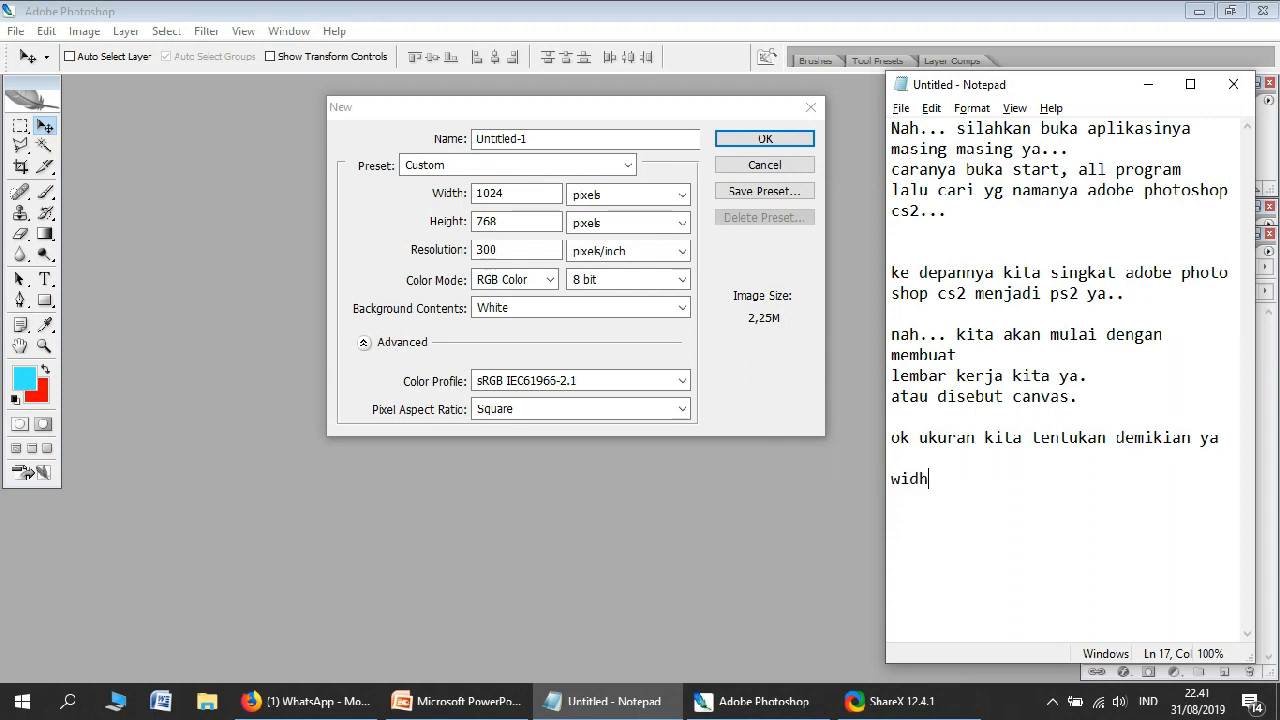
{"action": "type", "text": "t"}
{"action": "key", "text": "BackSpace"}
{"action": "key", "text": "BackSpace"}
{"action": "type", "text": "th 1024"}
{"action": "key", "text": "Return"}
{"action": "type", "text": "height 768"}
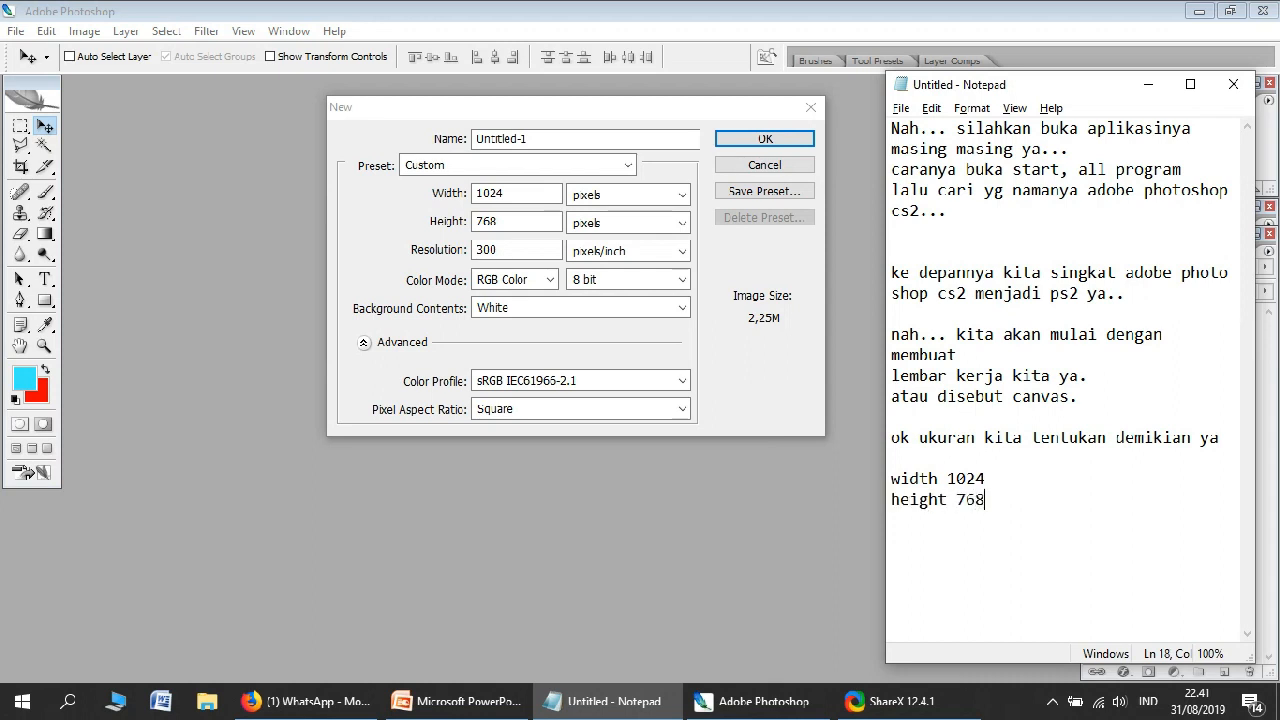
{"action": "type", "text": " resolution 300"}
{"action": "key", "text": "Return"}
{"action": "key", "text": "Return"}
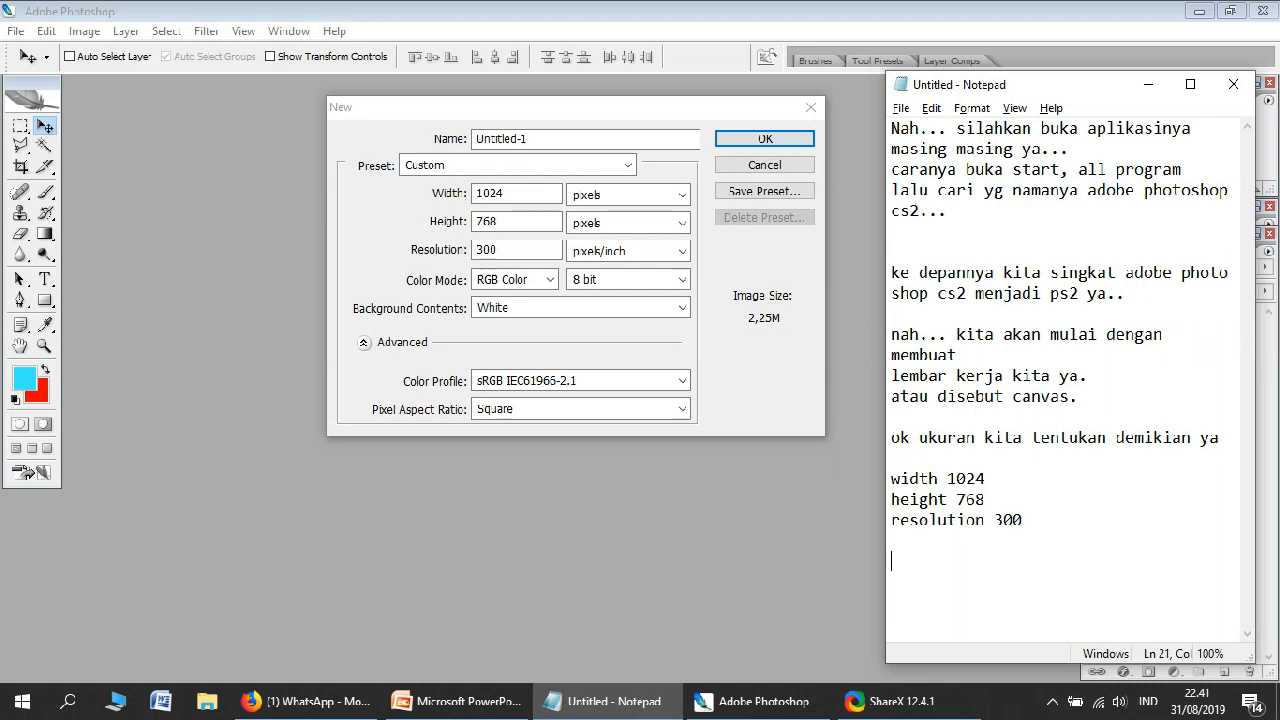
{"action": "type", "text": "lalu OK"}
Step: Create the new Photoshop document at 1024 by 768 pixels and 300 pixels/inch with a white background
{"action": "left_click", "coordinate": [552, 248]}
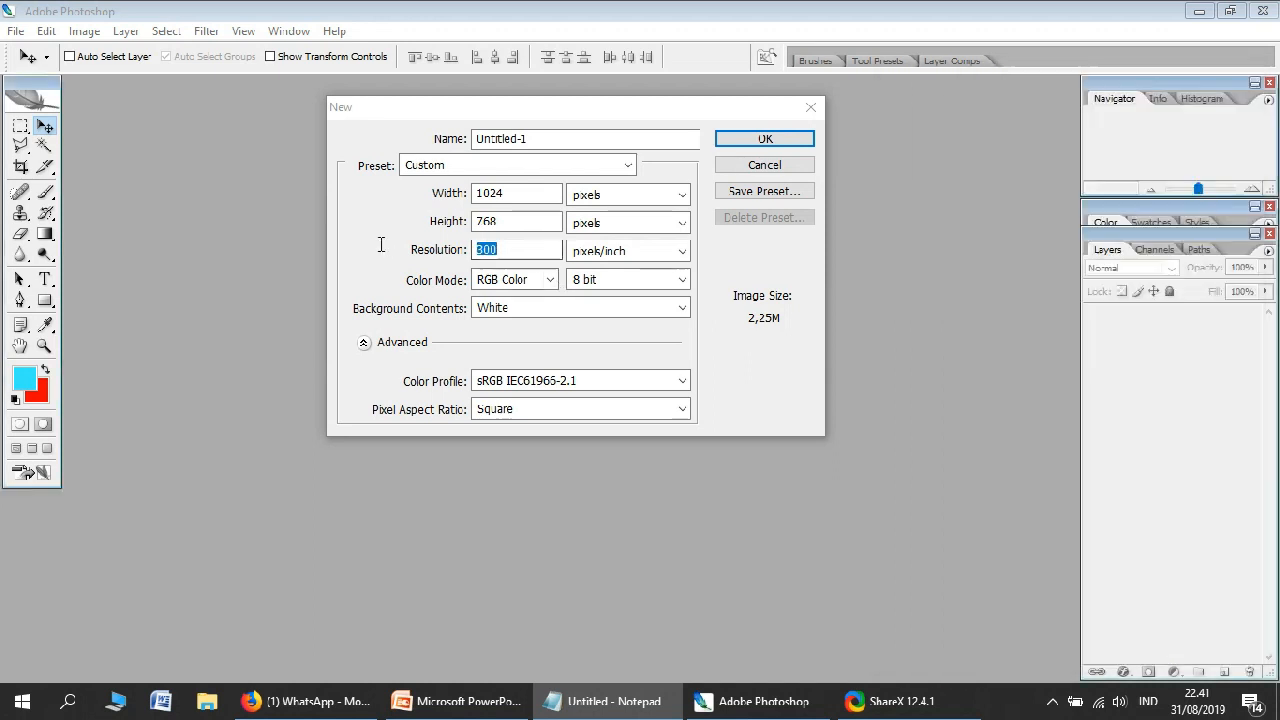
{"action": "left_click", "coordinate": [762, 139]}
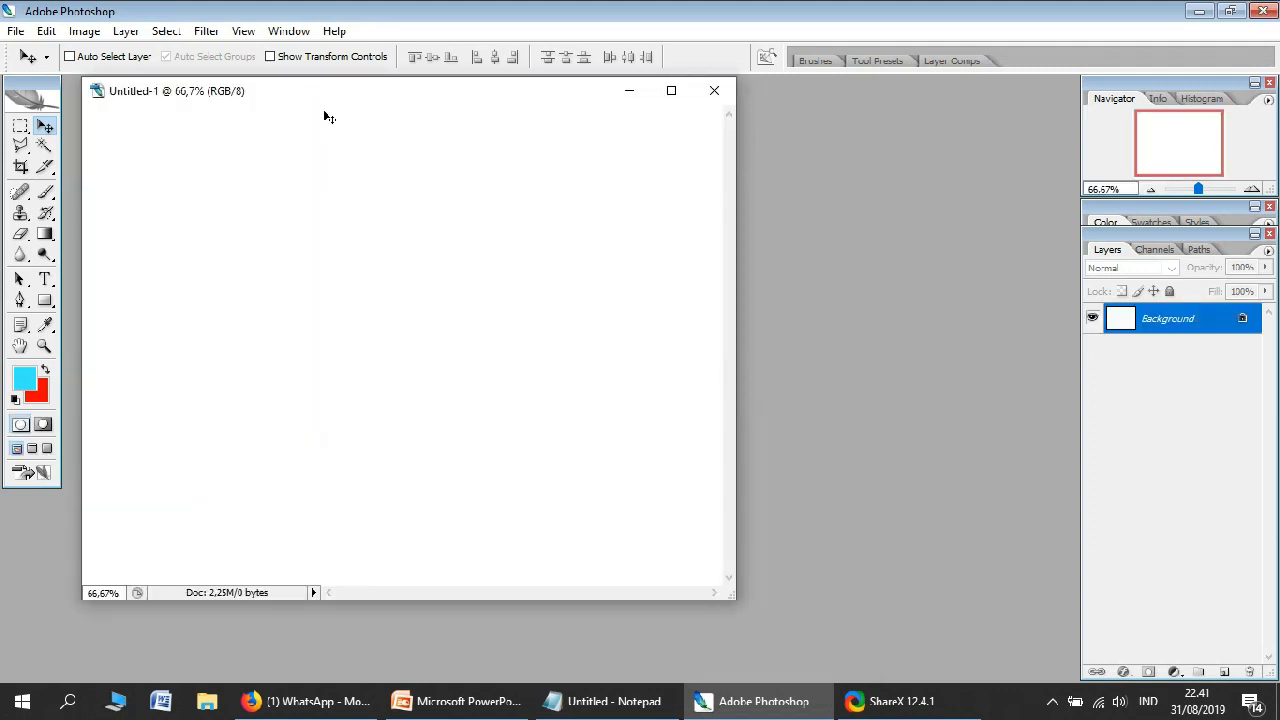
Step: Switch to Notepad and replace all the notes with "ok.. kita mulai masukin gambar ya."
{"action": "left_click", "coordinate": [605, 701]}
{"action": "key", "text": "ctrl+a"}
{"action": "type", "text": "ok.. kita"}
{"action": "key", "text": "BackSpace"}
{"action": "key", "text": "BackSpace"}
{"action": "key", "text": "BackSpace"}
{"action": "type", "text": "kita mulai "}
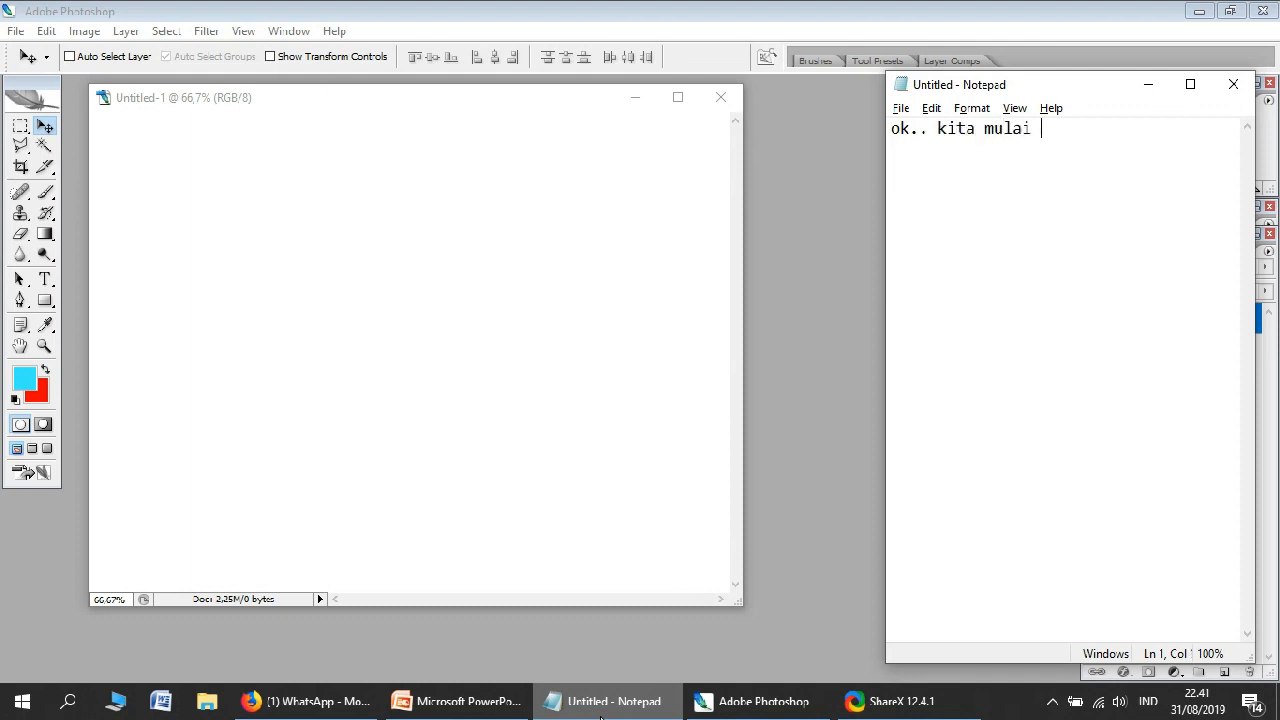
{"action": "type", "text": "masuki gambar ya."}
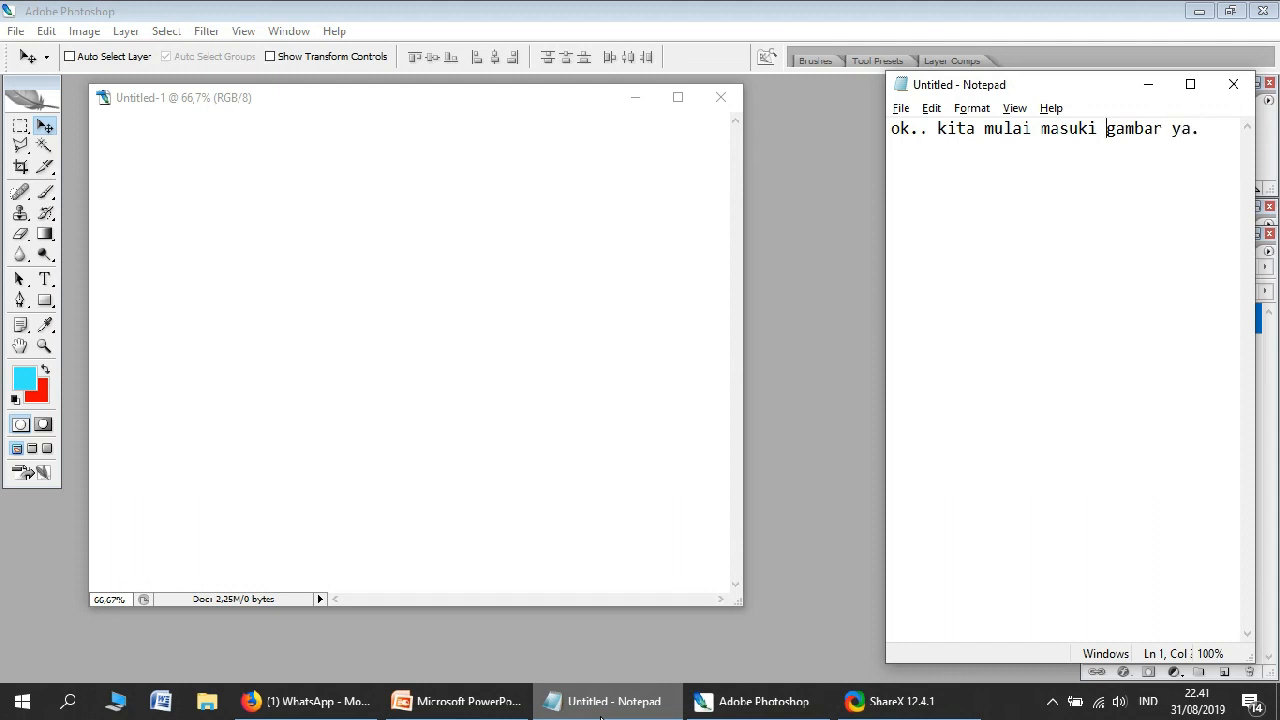
{"action": "key", "text": "Right"}
{"action": "type", "text": "n"}
{"action": "left_click", "coordinate": [601, 716]}
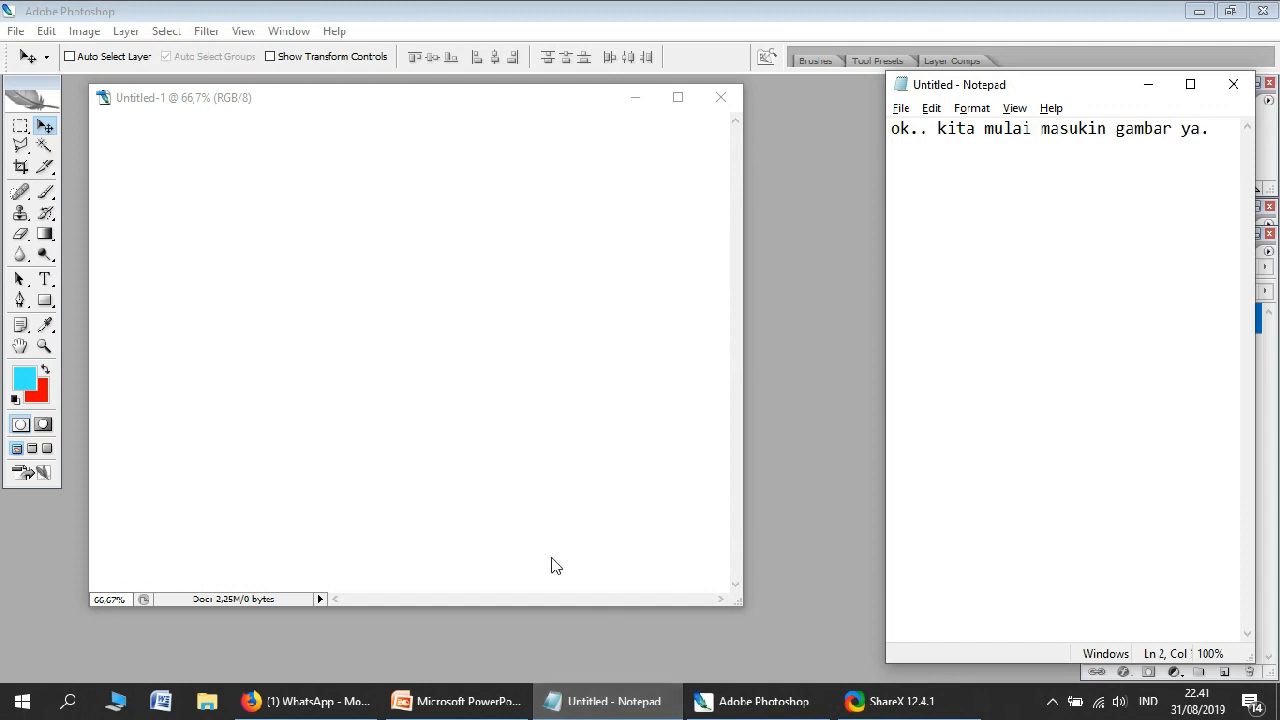
{"action": "left_click", "coordinate": [16, 31]}
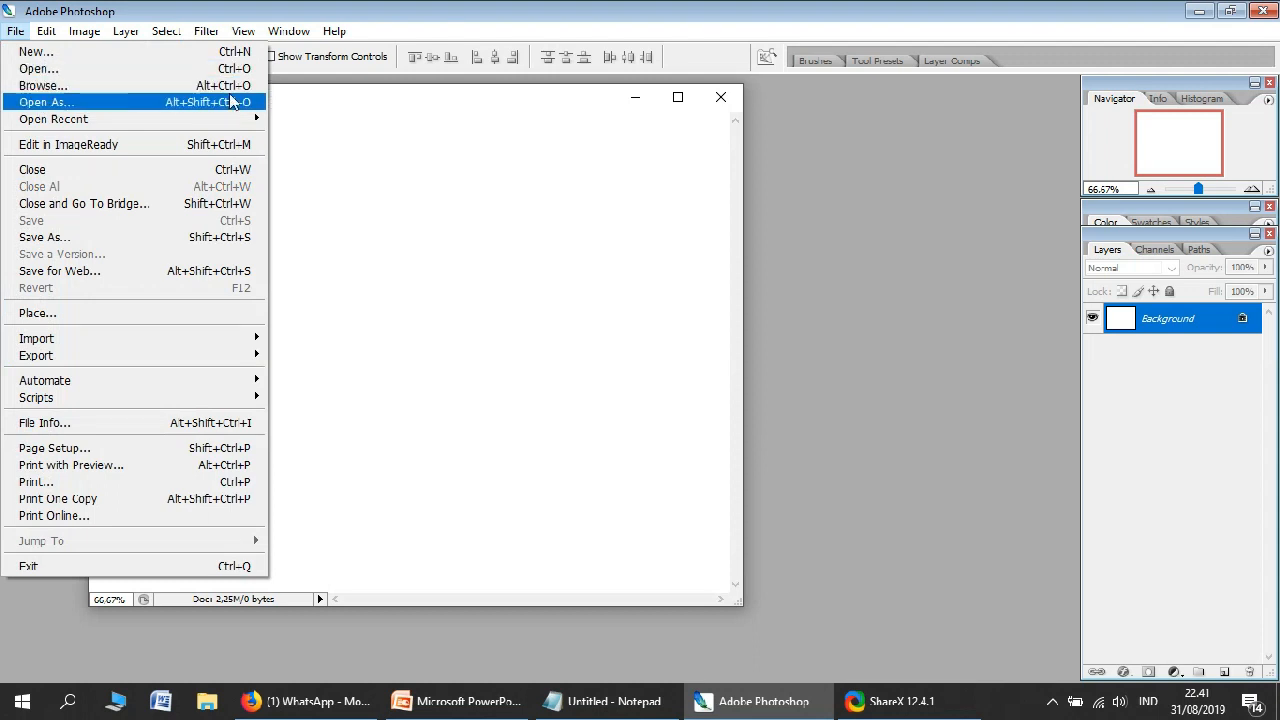
{"action": "left_click", "coordinate": [523, 157]}
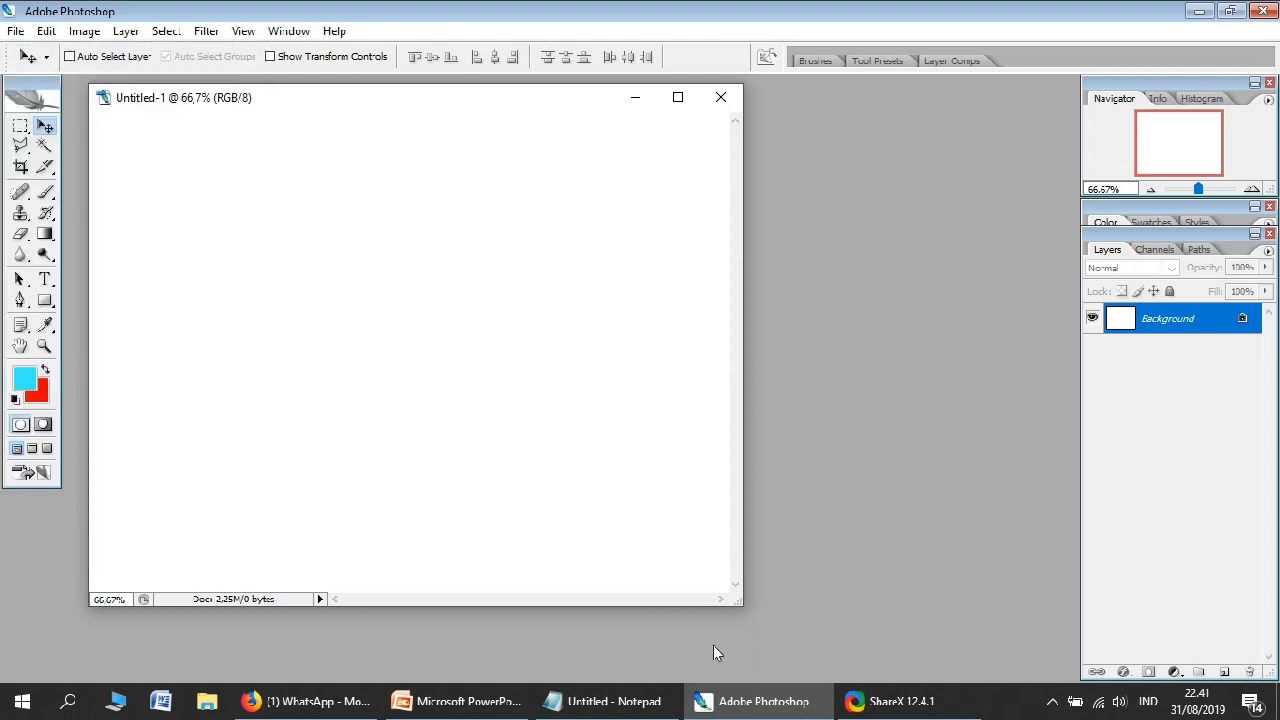
Step: Switch to Notepad and add the lines "caranya adalah" and "klik menu file. lalu pilih open"
{"action": "left_click", "coordinate": [612, 701]}
{"action": "type", "text": "caramya :"}
{"action": "key", "text": "shift+Home"}
{"action": "type", "text": "ac"}
{"action": "key", "text": "BackSpace"}
{"action": "type", "text": "carany"}
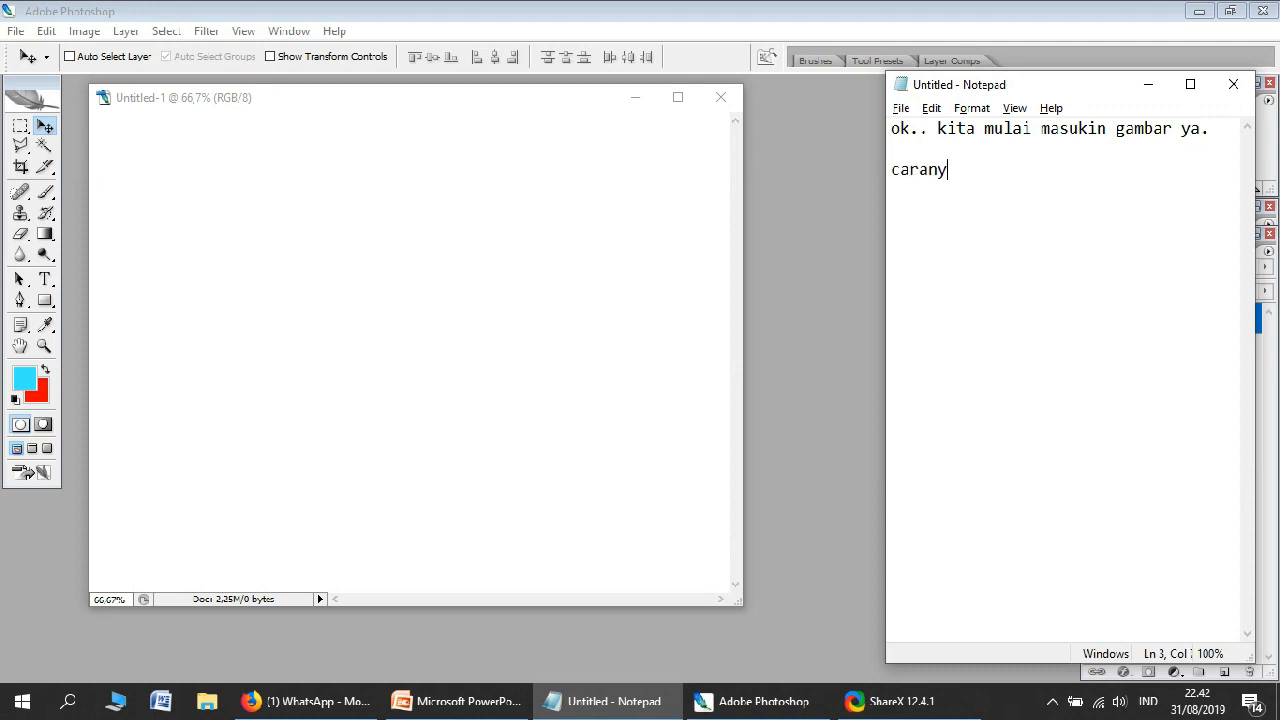
{"action": "type", "text": "a adalah  "}
{"action": "type", "text": "klik me"}
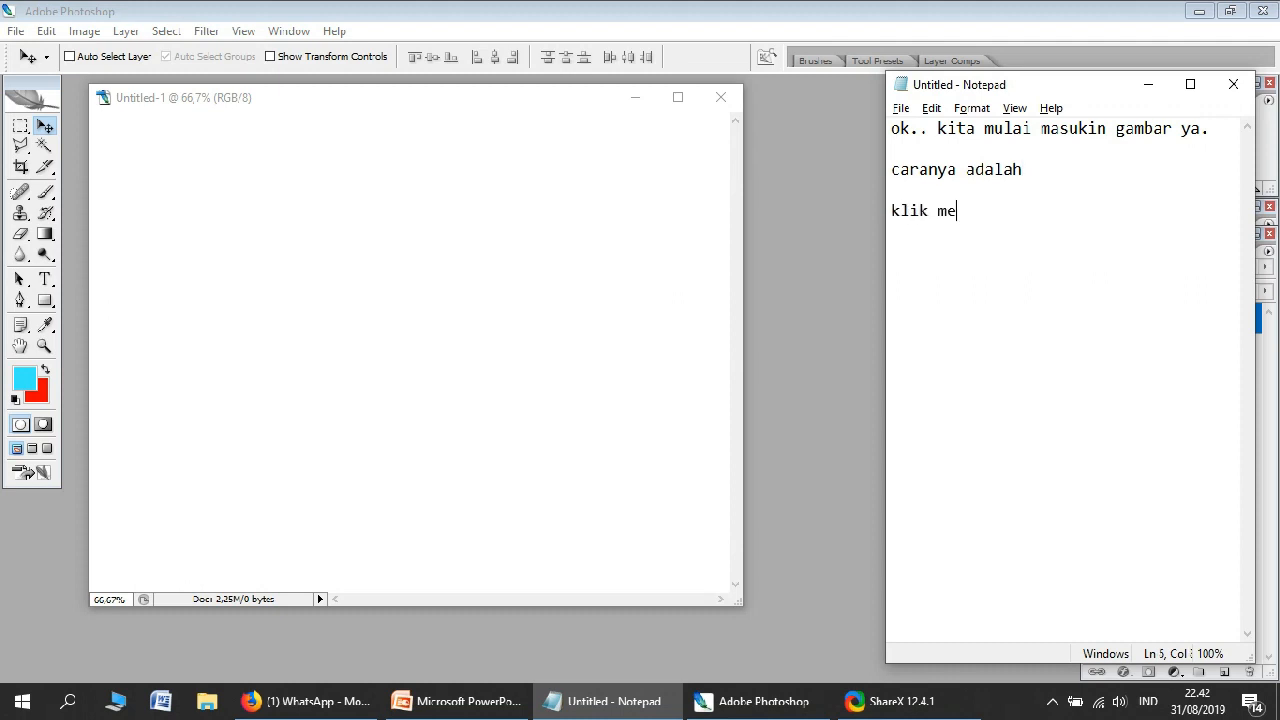
{"action": "type", "text": "nu file. lalu pilih open"}
{"action": "key", "text": "Return"}
Step: Add the instruction "lalu cari lokasi gambarya ya." to the notes
{"action": "type", "text": "laku"}
{"action": "key", "text": "BackSpace"}
{"action": "key", "text": "BackSpace"}
{"action": "type", "text": "lu ari"}
{"action": "key", "text": "BackSpace"}
{"action": "key", "text": "BackSpace"}
{"action": "key", "text": "BackSpace"}
{"action": "key", "text": "BackSpace"}
{"action": "type", "text": "cari lokasi gambarya yat"}
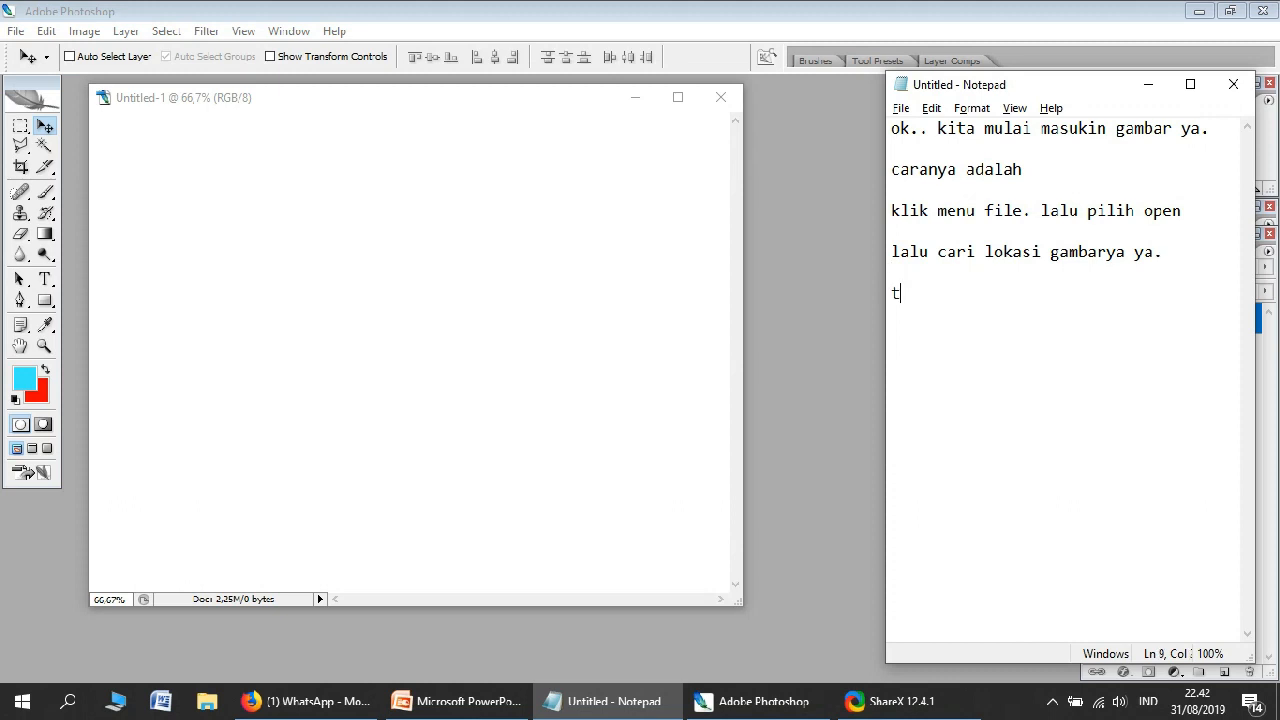
Step: Add the notes "terserah pakai gambar apa, yang penting ada 7 buah gambar ya." and "sippp lanjut..."
{"action": "type", "text": "erserah pakai gambar a"}
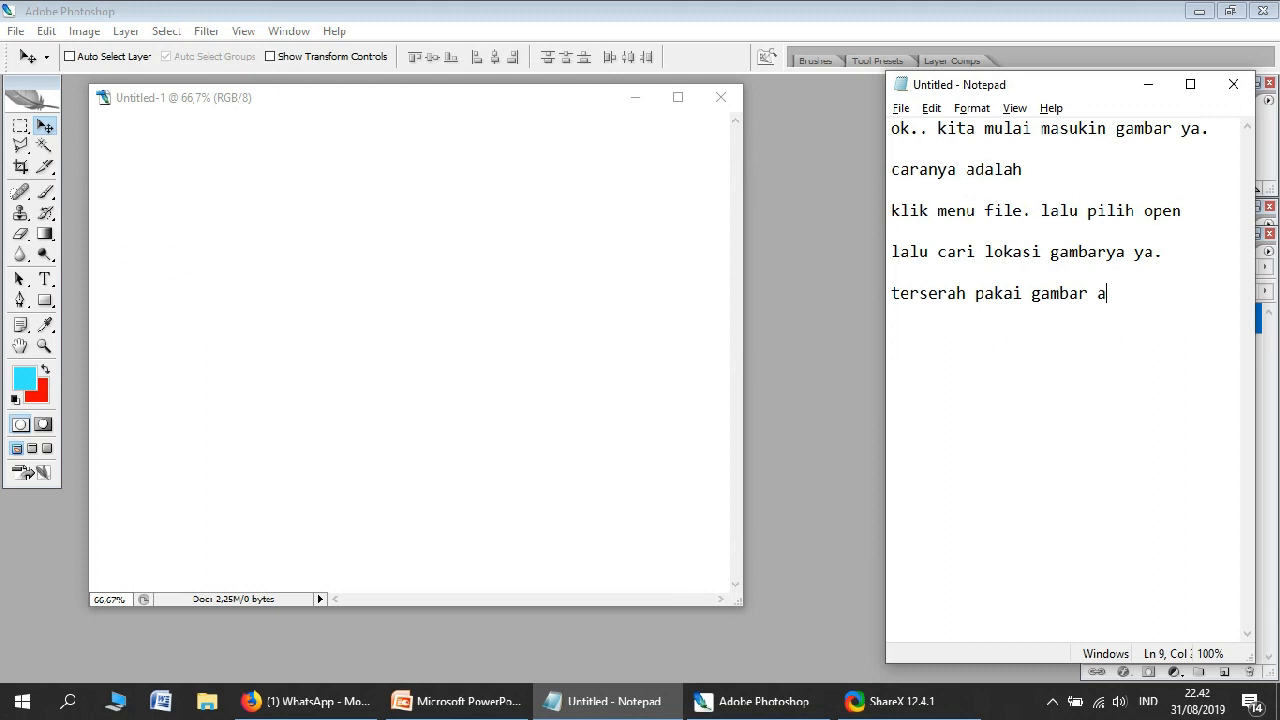
{"action": "type", "text": "pa, yang penting"}
{"action": "key", "text": "Return"}
{"action": "type", "text": "ada"}
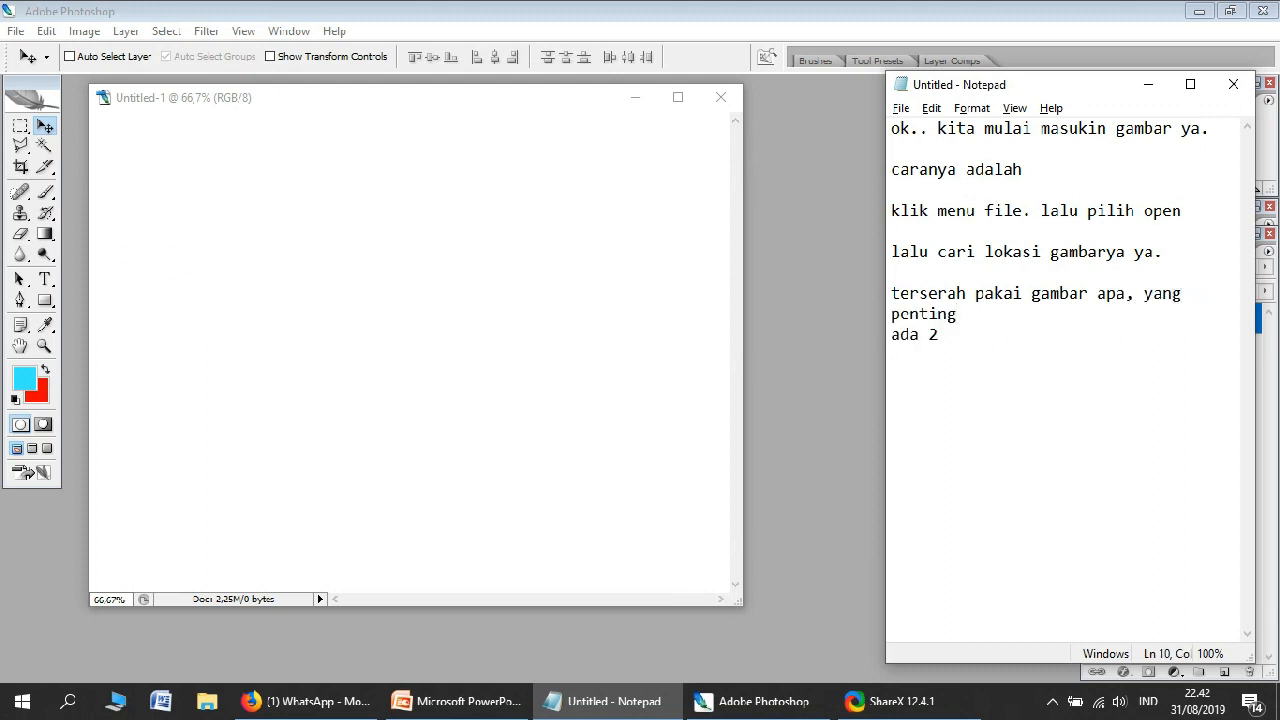
{"action": "type", "text": " 7 buah gambar ya.  "}
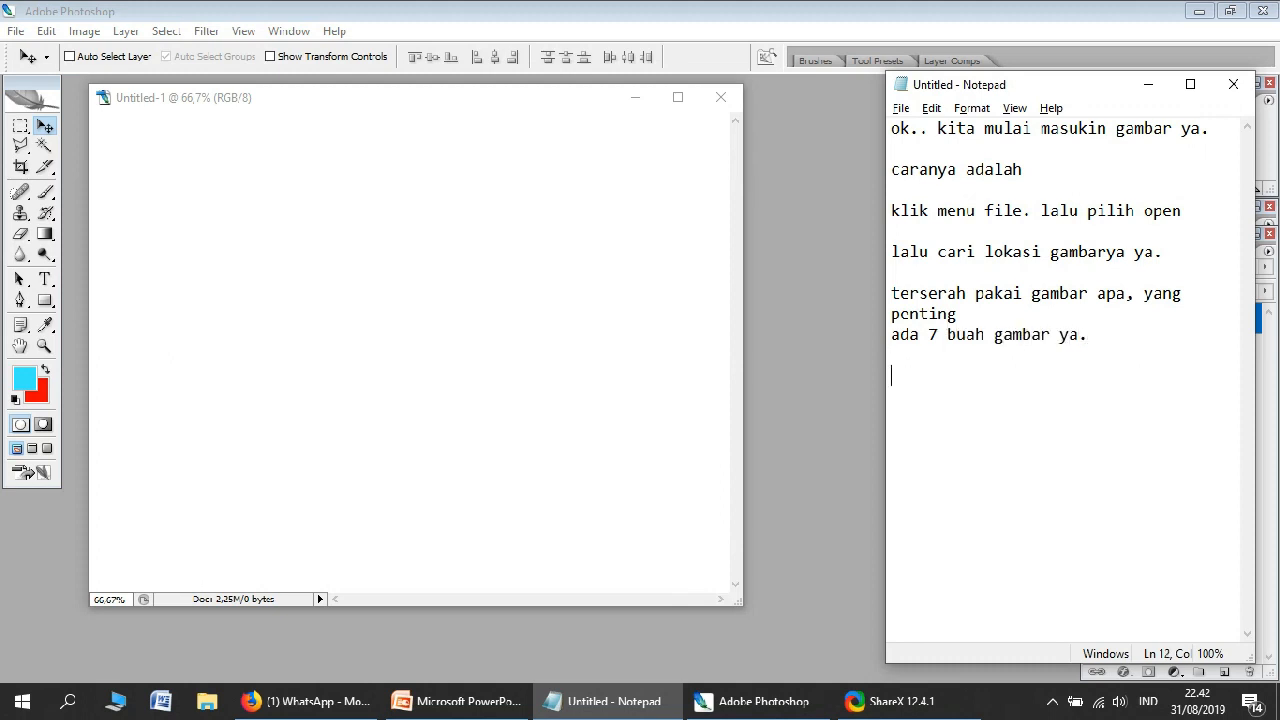
{"action": "type", "text": "sippp lanjut..."}
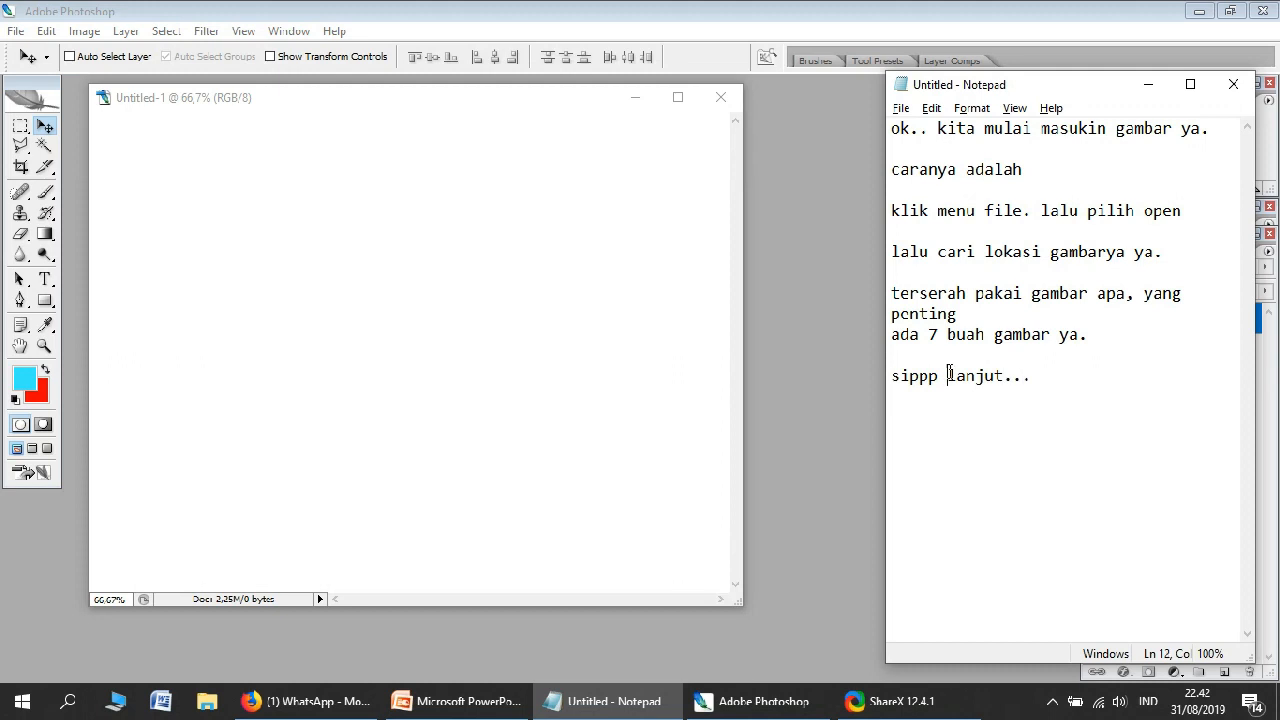
Step: Switch to Photoshop, open the Ducky image from the Samples folder and move its window beside the blank canvas
{"action": "left_click", "coordinate": [303, 254]}
{"action": "left_click", "coordinate": [17, 31]}
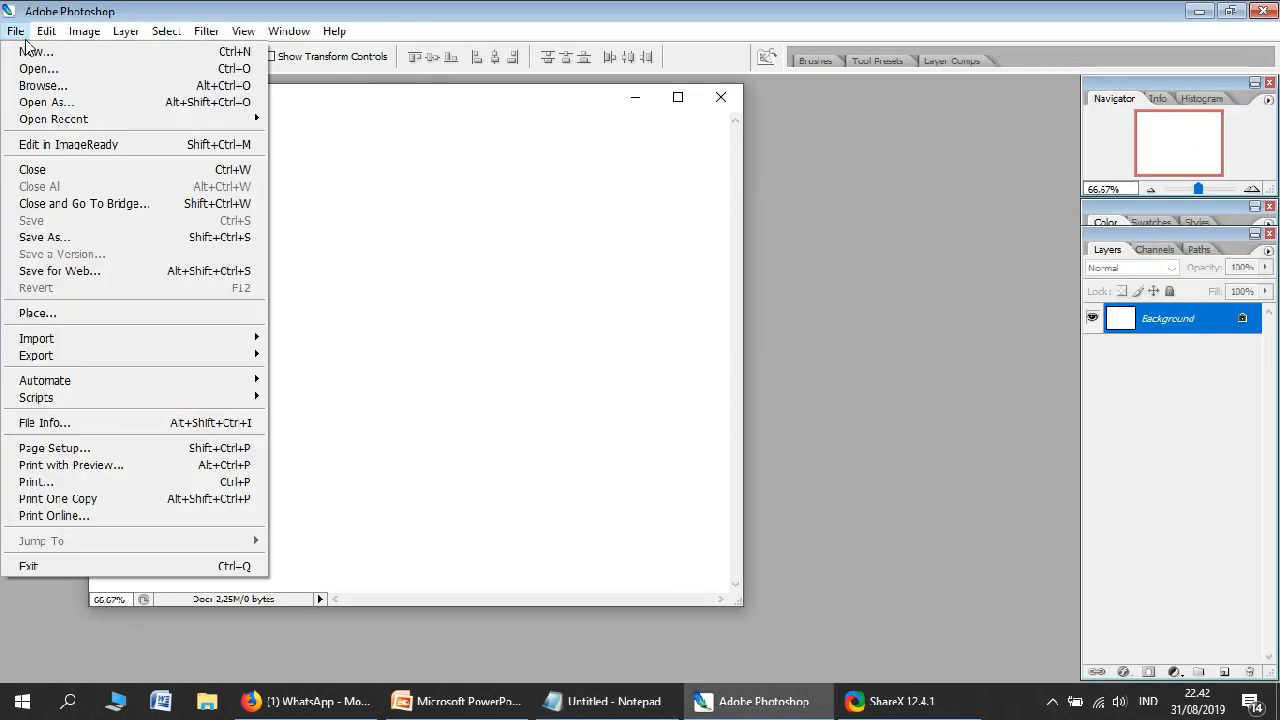
{"action": "left_click", "coordinate": [38, 68]}
{"action": "left_click", "coordinate": [664, 282]}
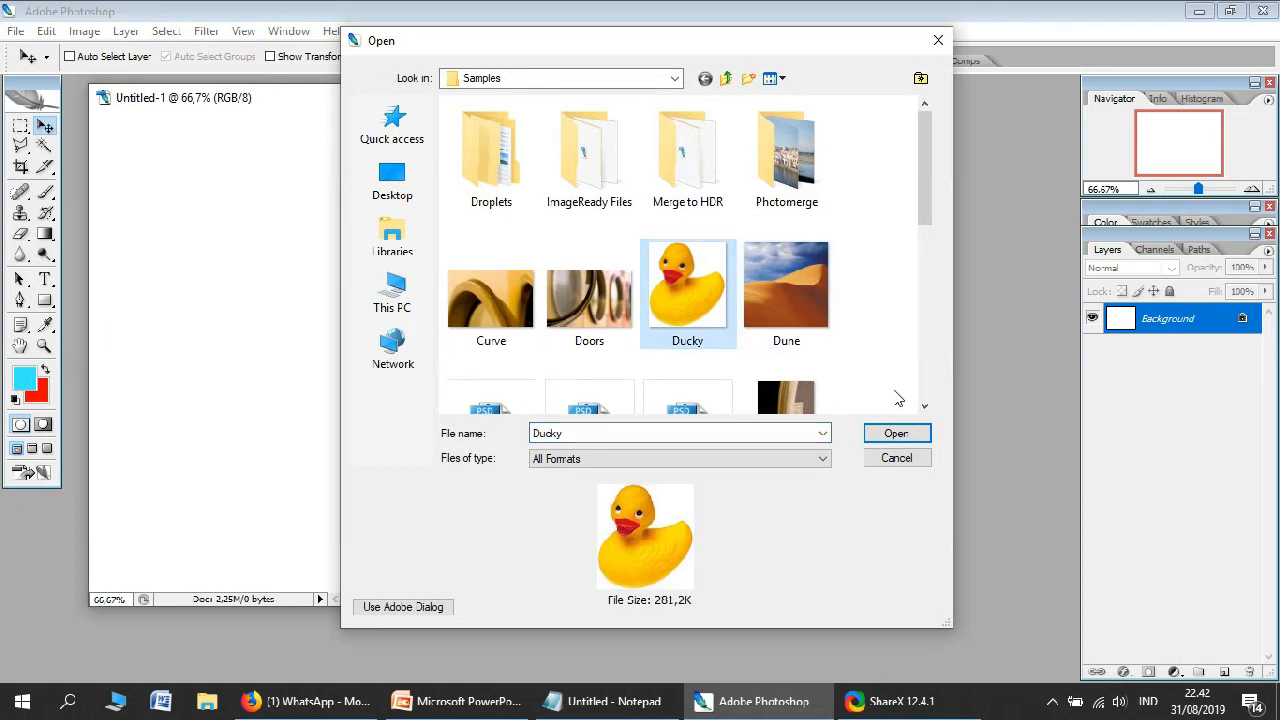
{"action": "left_click", "coordinate": [896, 433]}
{"action": "left_click_drag", "start_coordinate": [349, 109], "coordinate": [757, 133]}
Step: Switch to Notepad and add the line "nah ini gambar bebek sudah dibuka" below the existing notes
{"action": "left_click", "coordinate": [606, 701]}
{"action": "left_click", "coordinate": [1067, 390]}
{"action": "key", "text": "Return"}
{"action": "key", "text": "Return"}
{"action": "type", "text": "nah ini gam"}
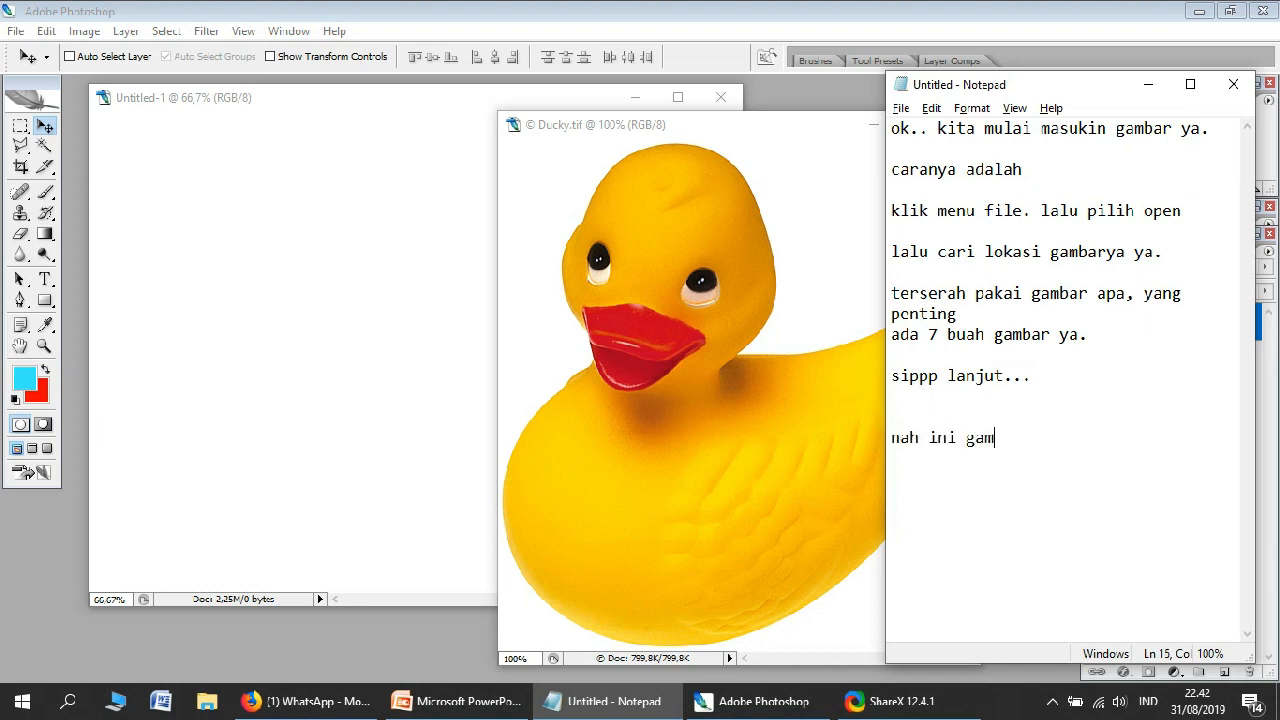
{"action": "type", "text": "bar bebek sudah dibuka"}
{"action": "key", "text": "Return"}
{"action": "key", "text": "Return"}
Step: Add the note "kita lanjut masukin ke canvas kita, caranya pakai move tool ya. drag dan tarik, lalu lepas di canvas kita."
{"action": "type", "text": "kita lanjutmasu"}
{"action": "key", "text": "BackSpace"}
{"action": "key", "text": "BackSpace"}
{"action": "key", "text": "BackSpace"}
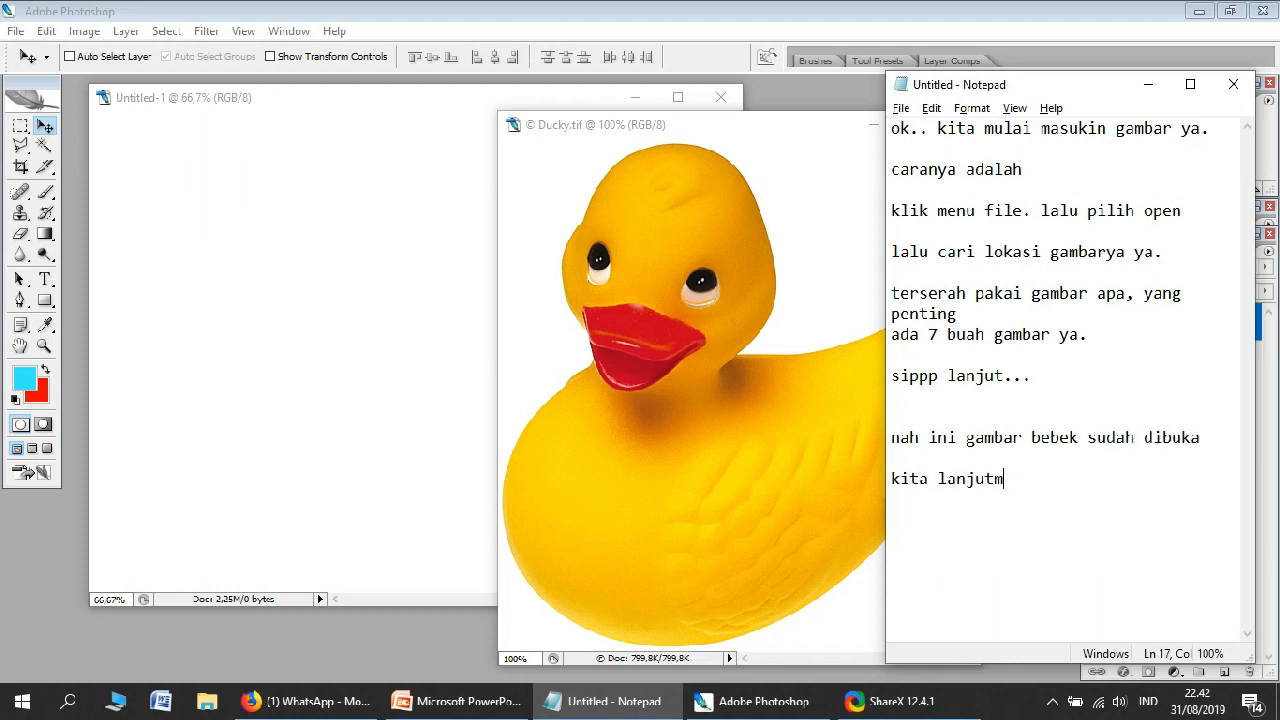
{"action": "type", "text": "masukin ke canvas kita"}
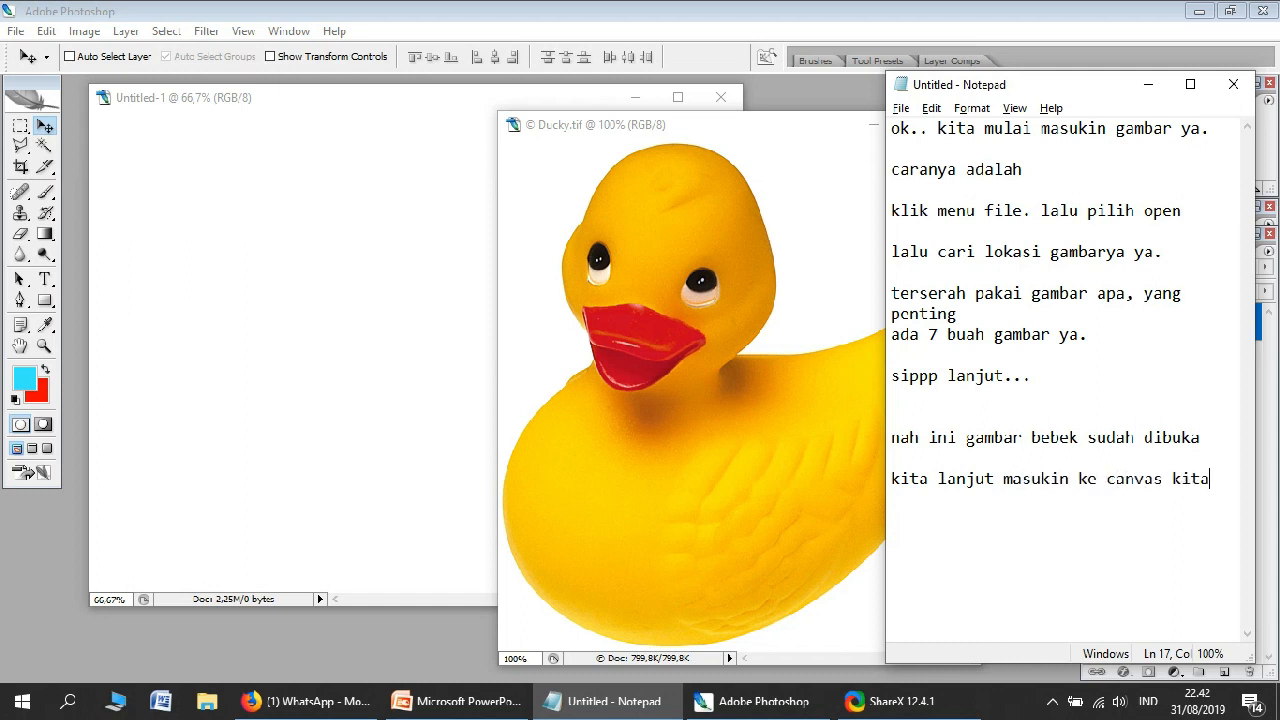
{"action": "type", "text": ", caranya pakai move to"}
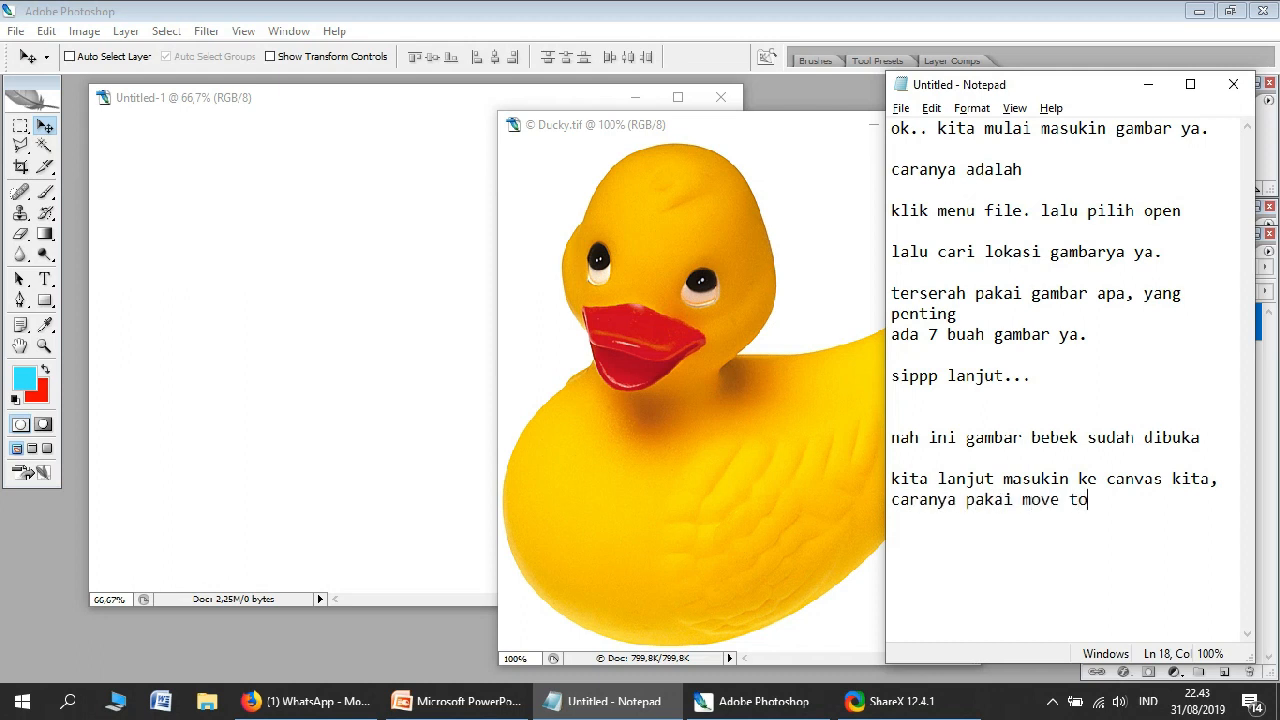
{"action": "type", "text": "ol ya. drag dan "}
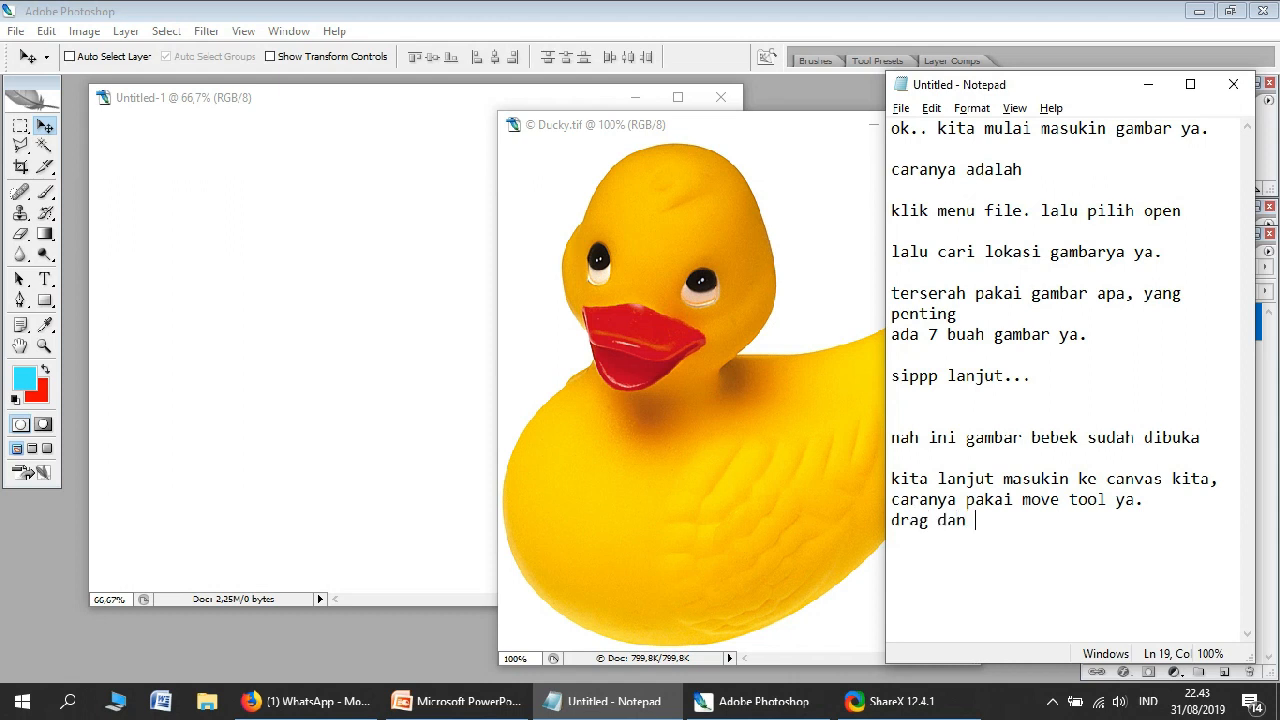
{"action": "type", "text": "tarik, lalu lepas di canvas kita."}
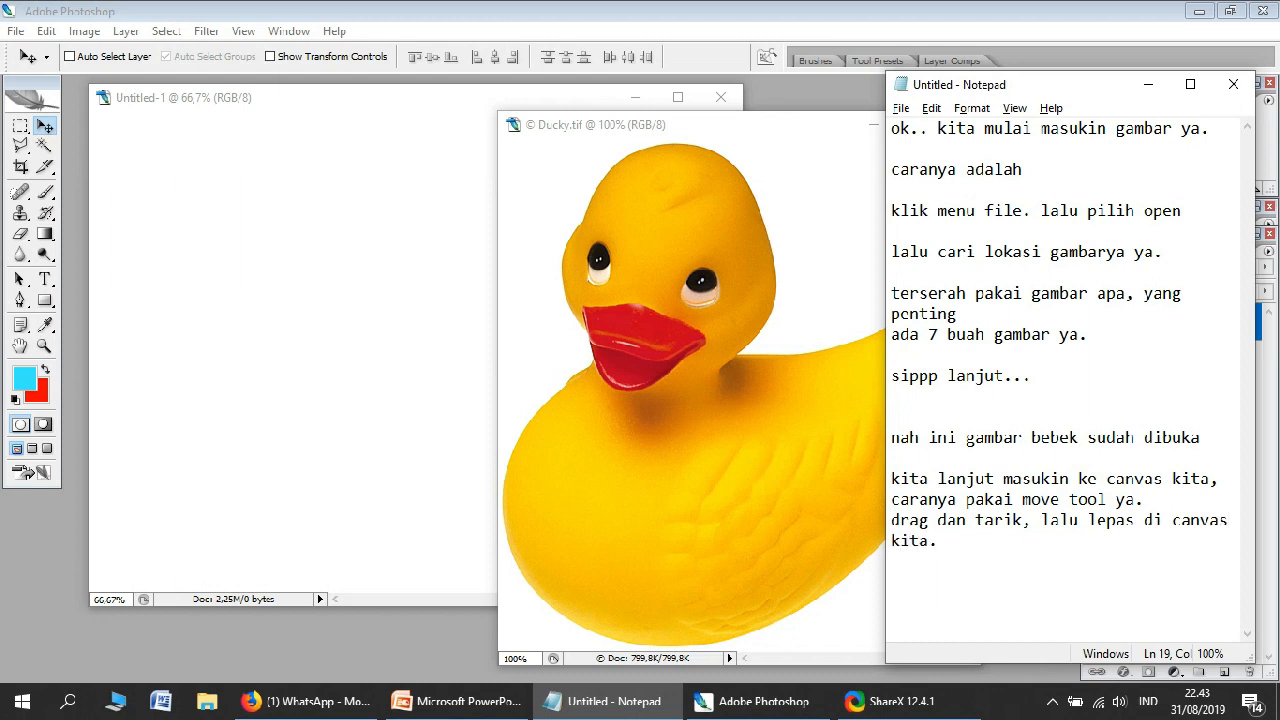
Step: In Photoshop, use the Move tool to place the duck near the middle of the Untitled-1 canvas, and close Ducky.tif
{"action": "left_click", "coordinate": [538, 430]}
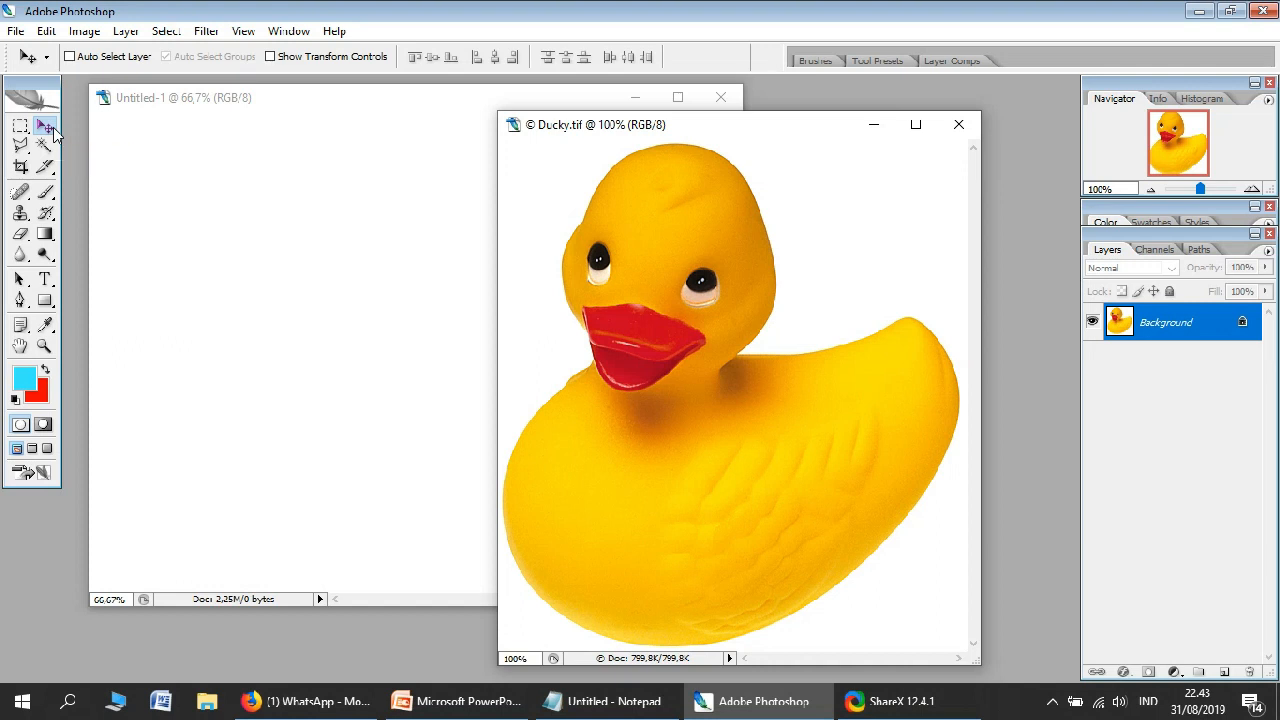
{"action": "left_click_drag", "start_coordinate": [652, 245], "coordinate": [380, 251]}
{"action": "left_click", "coordinate": [838, 216]}
{"action": "left_click", "coordinate": [958, 124]}
{"action": "left_click_drag", "start_coordinate": [540, 320], "coordinate": [474, 290]}
Step: Switch to Notepad and add the lines "nahh.. sudah siap nih bebeknya." and "kita perkecil ya. dengan cara" below the existing notes
{"action": "left_click", "coordinate": [606, 701]}
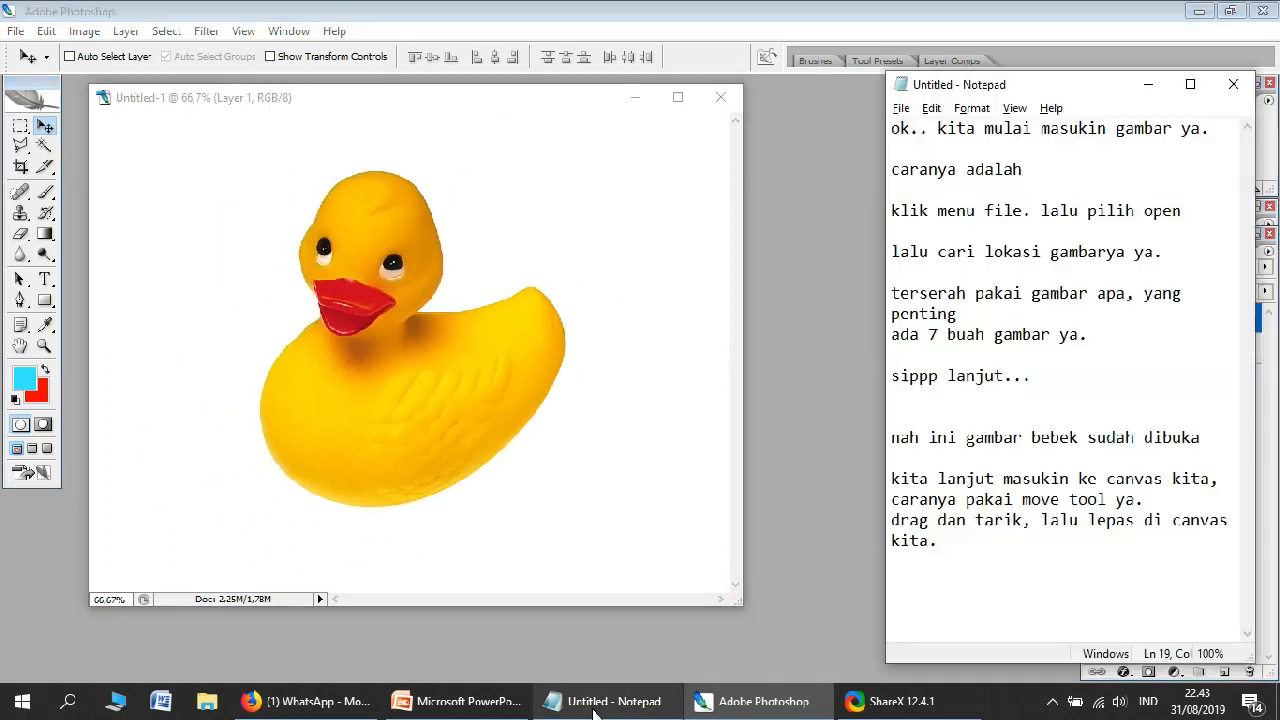
{"action": "type", "text": "nahh.. sudah siap nih bebeknya.  "}
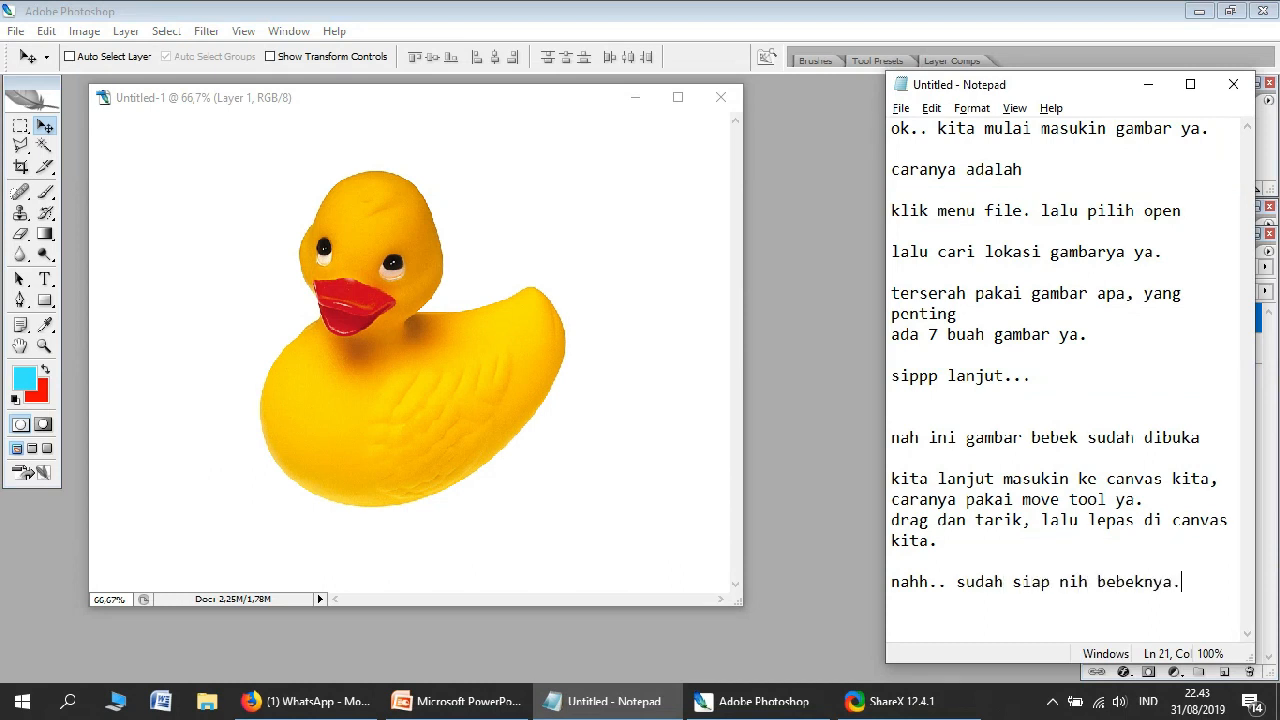
{"action": "type", "text": "kita perkecil ya. dengan cara"}
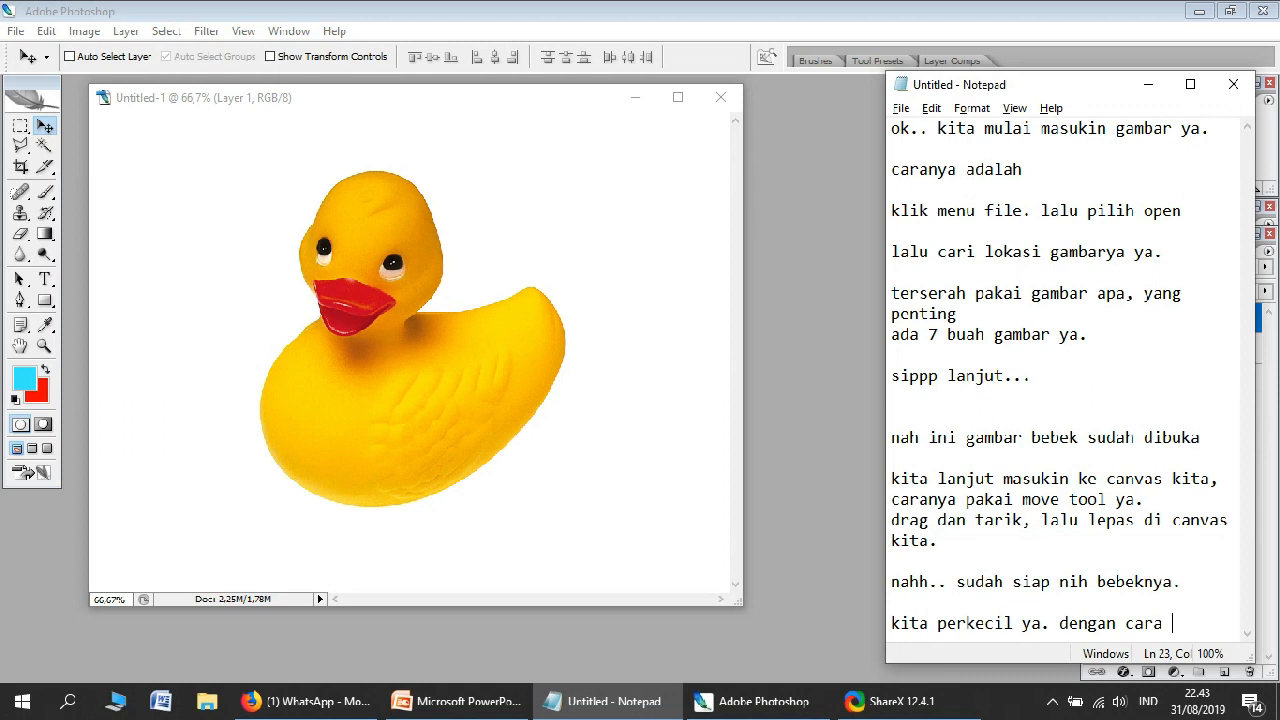
{"action": "key", "text": "Return"}
{"action": "key", "text": "Return"}
{"action": "key", "text": "Return"}
{"action": "key", "text": "Return"}
{"action": "key", "text": "Return"}
{"action": "key", "text": "Return"}
{"action": "key", "text": "Return"}
{"action": "key", "text": "Return"}
{"action": "key", "text": "Return"}
{"action": "key", "text": "Return"}
{"action": "key", "text": "Return"}
{"action": "key", "text": "Return"}
{"action": "key", "text": "Return"}
{"action": "key", "text": "Return"}
{"action": "key", "text": "Return"}
{"action": "key", "text": "Return"}
{"action": "key", "text": "Return"}
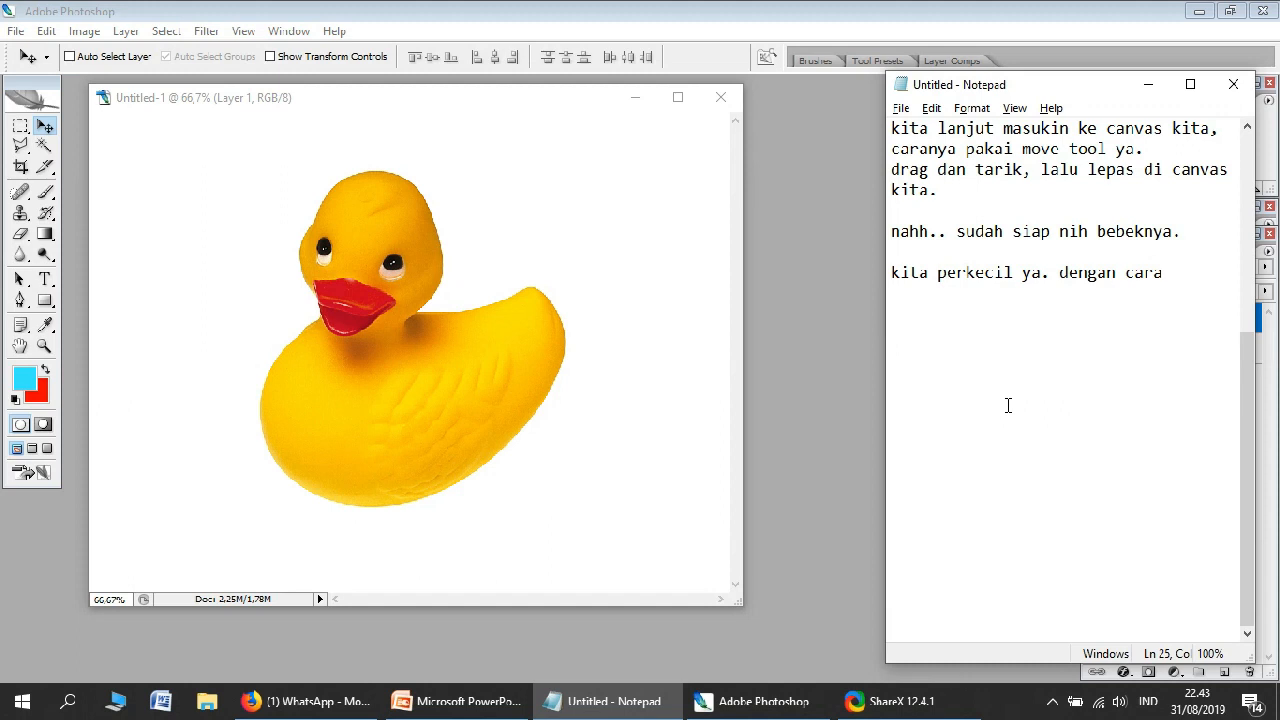
Step: Add the notes "klik menu edit, lalu pilih free transfor." and "atau bisa pakai shortcut di keyboard yaitu tahan tombol CTRL + T"
{"action": "type", "text": "klik menu edit, la"}
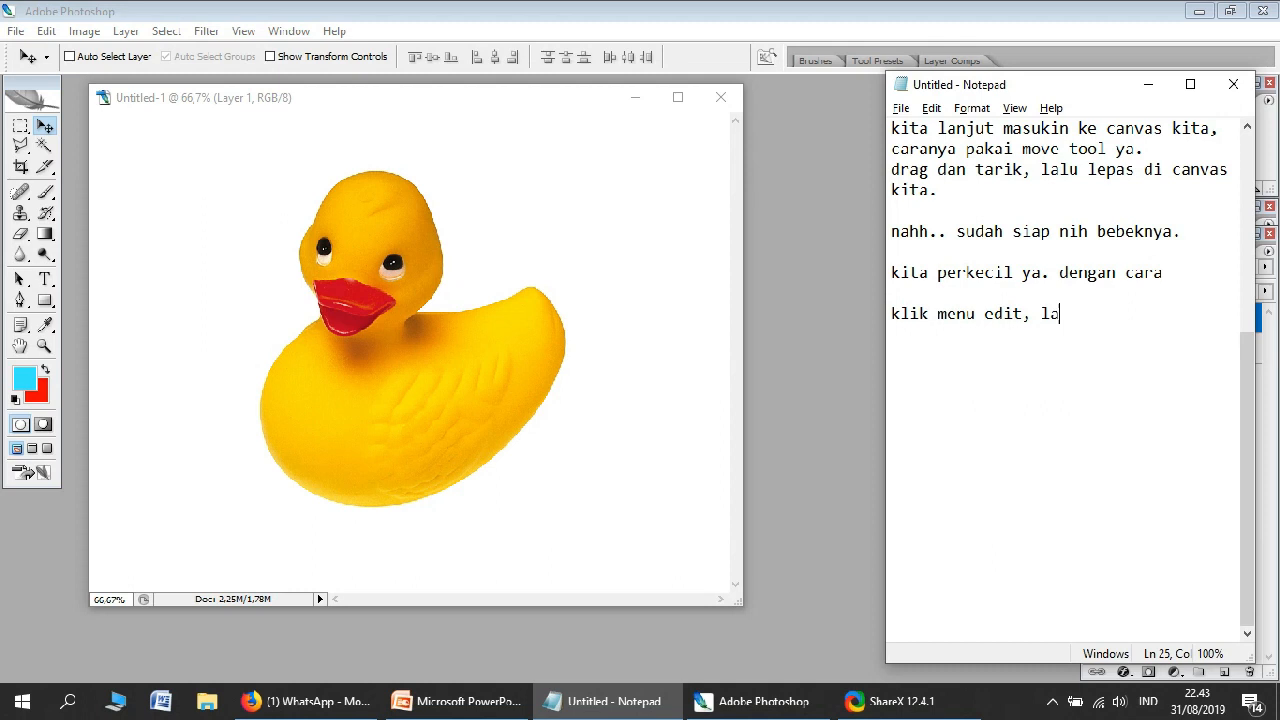
{"action": "type", "text": "lu pilih free transfor."}
{"action": "key", "text": "Return"}
{"action": "key", "text": "Return"}
{"action": "type", "text": "atau bisa pakai shortcut di keyboard yaitu tahan tombol CTRL + T"}
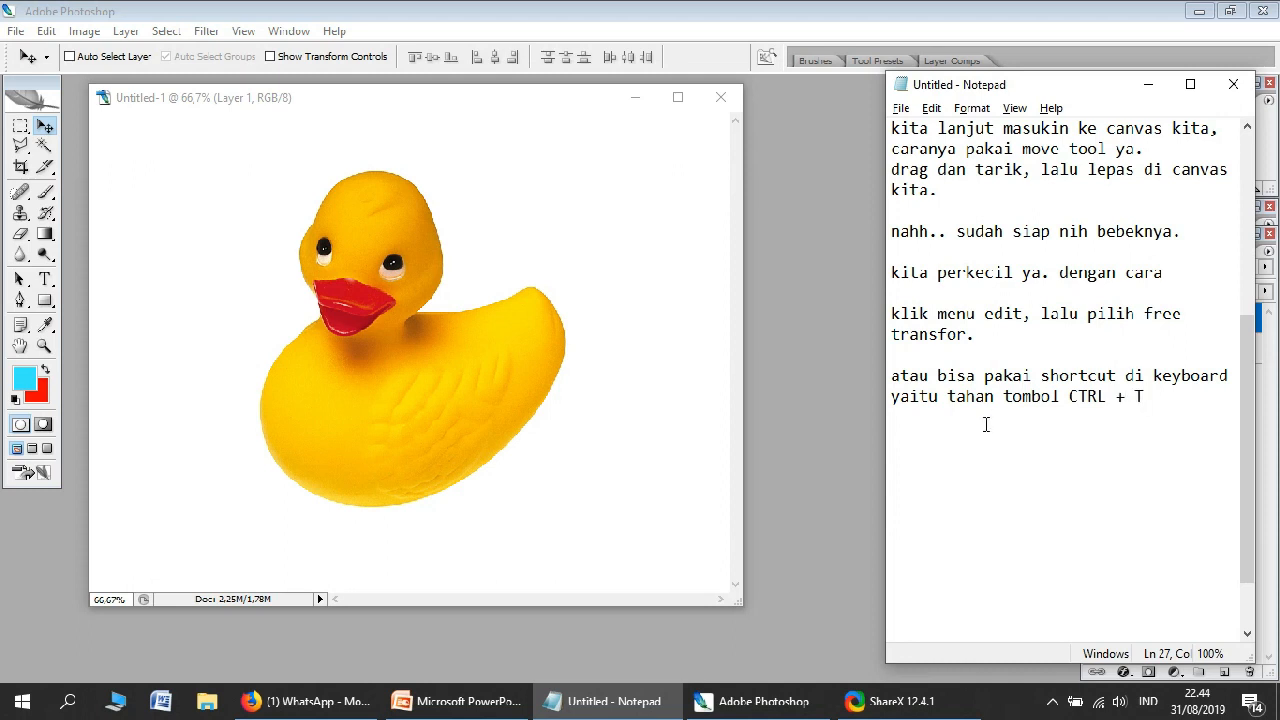
Step: In Photoshop, shrink the duck with Free Transform to a small thumbnail in the canvas's upper-left corner
{"action": "left_click", "coordinate": [553, 300]}
{"action": "left_click", "coordinate": [46, 31]}
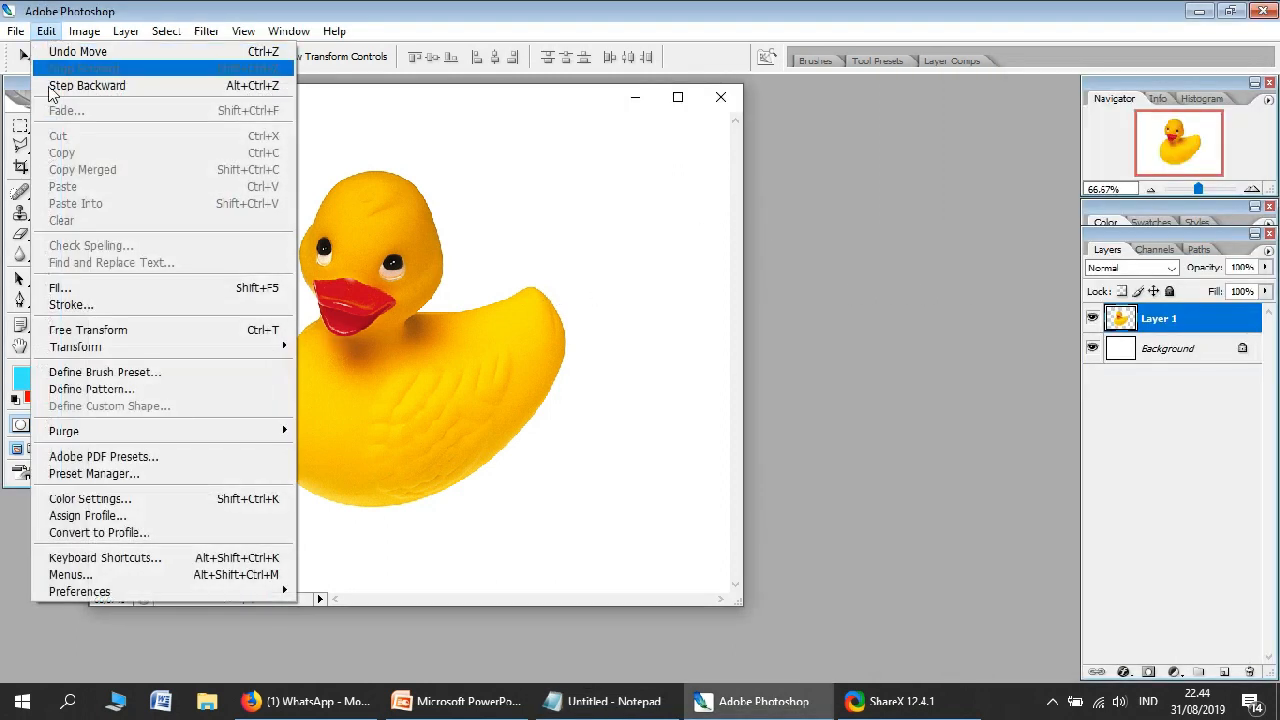
{"action": "left_click", "coordinate": [253, 340]}
{"action": "left_click_drag", "start_coordinate": [489, 281], "coordinate": [401, 257]}
{"action": "left_click_drag", "start_coordinate": [490, 475], "coordinate": [190, 194]}
{"action": "left_click", "coordinate": [735, 57]}
Step: Switch to Notepad and add the note "sudah siap nih gambar 1 lanjut ke gambar ke 2-7 ya."
{"action": "left_click", "coordinate": [605, 701]}
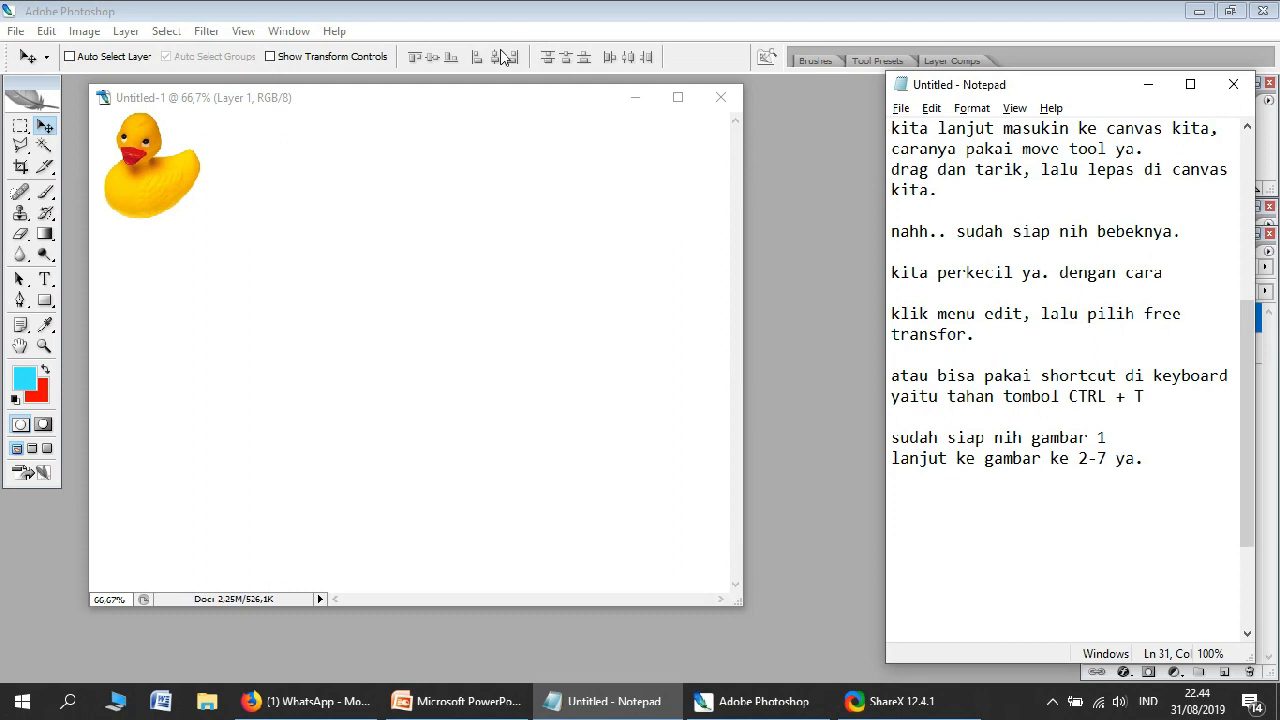
Step: In Photoshop, open the Dune image from the Samples folder and place it on the canvas as a thumbnail beside the duck
{"action": "left_click", "coordinate": [254, 262]}
{"action": "left_click", "coordinate": [15, 31]}
{"action": "left_click", "coordinate": [40, 54]}
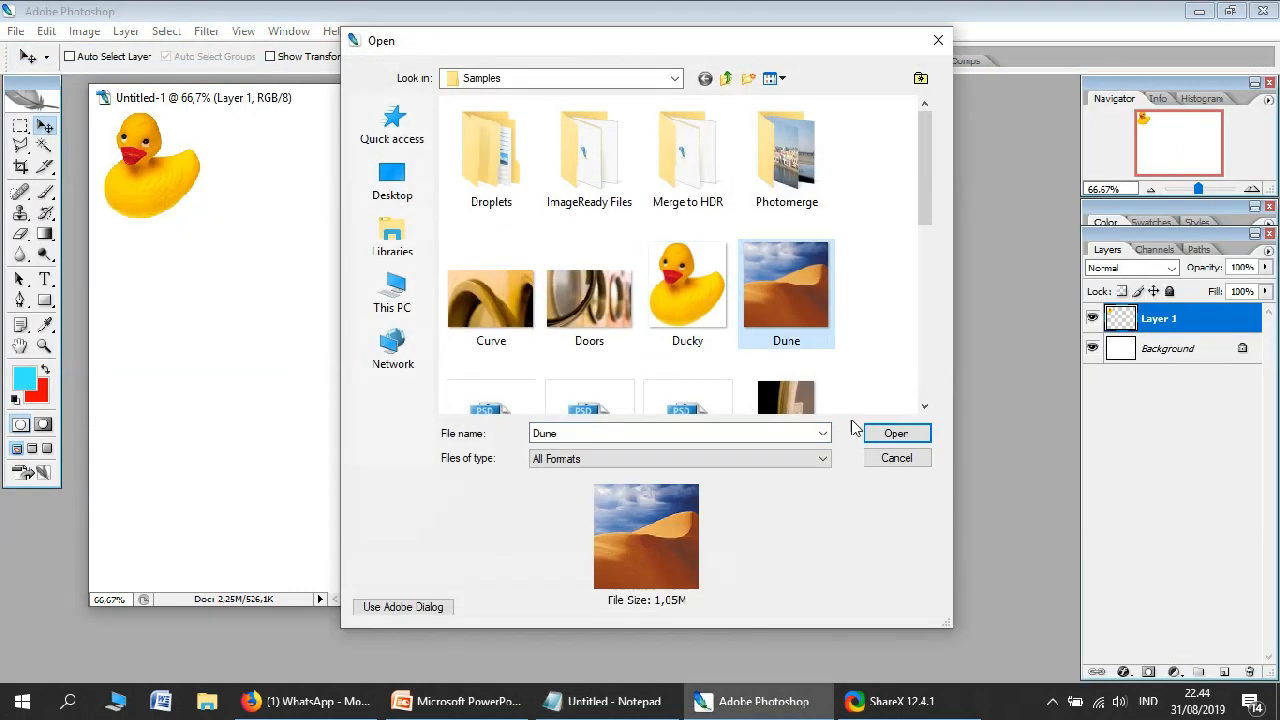
{"action": "left_click", "coordinate": [880, 433]}
{"action": "left_click_drag", "start_coordinate": [597, 489], "coordinate": [253, 188]}
{"action": "key", "text": "Return"}
Step: Open the beach photo of a seated person from the Samples folder and move it onto the canvas
{"action": "left_click", "coordinate": [15, 31]}
{"action": "left_click", "coordinate": [40, 54]}
{"action": "double_click", "coordinate": [571, 311]}
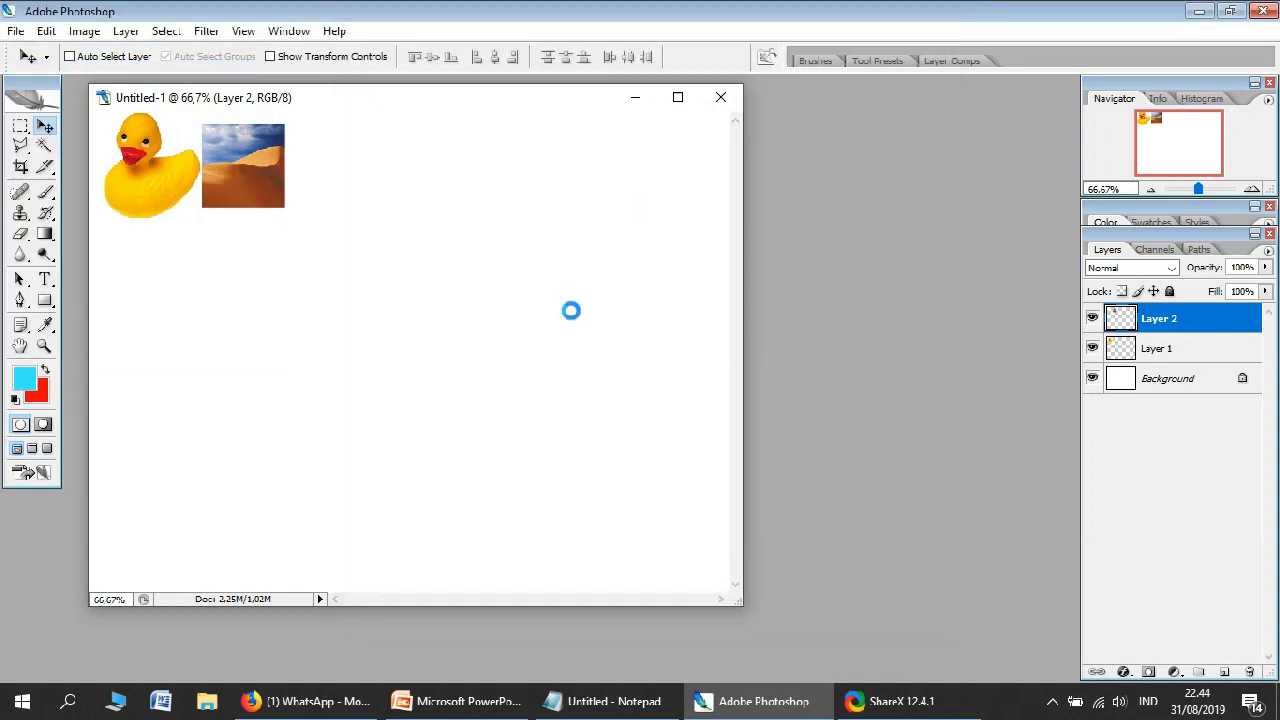
{"action": "left_click_drag", "start_coordinate": [440, 125], "coordinate": [829, 144]}
{"action": "left_click_drag", "start_coordinate": [800, 380], "coordinate": [426, 266]}
Step: Shrink the beach photo with Free Transform and place it to the right of the dune thumbnail
{"action": "key", "text": "ctrl+t"}
{"action": "left_click_drag", "start_coordinate": [250, 200], "coordinate": [562, 517]}
{"action": "left_click_drag", "start_coordinate": [154, 143], "coordinate": [512, 412]}
{"action": "left_click_drag", "start_coordinate": [636, 496], "coordinate": [326, 282]}
{"action": "left_click_drag", "start_coordinate": [204, 200], "coordinate": [594, 486]}
{"action": "left_click_drag", "start_coordinate": [698, 555], "coordinate": [390, 182]}
{"action": "key", "text": "Return"}
{"action": "left_click", "coordinate": [1054, 145]}
Step: Open the lake photo with the red boat from the Samples folder and move it onto the canvas
{"action": "left_click", "coordinate": [15, 31]}
{"action": "left_click", "coordinate": [40, 54]}
{"action": "scroll", "coordinate": [805, 285], "scroll_direction": "down", "scroll_amount": 3}
{"action": "left_click", "coordinate": [600, 285]}
{"action": "double_click", "coordinate": [600, 285]}
{"action": "left_click_drag", "start_coordinate": [470, 300], "coordinate": [660, 329]}
Step: Shrink the lake photo with Free Transform and place it to the right of the beach thumbnail
{"action": "key", "text": "ctrl+t"}
{"action": "left_click_drag", "start_coordinate": [641, 465], "coordinate": [290, 252]}
{"action": "key", "text": "Return"}
{"action": "left_click_drag", "start_coordinate": [231, 211], "coordinate": [479, 170]}
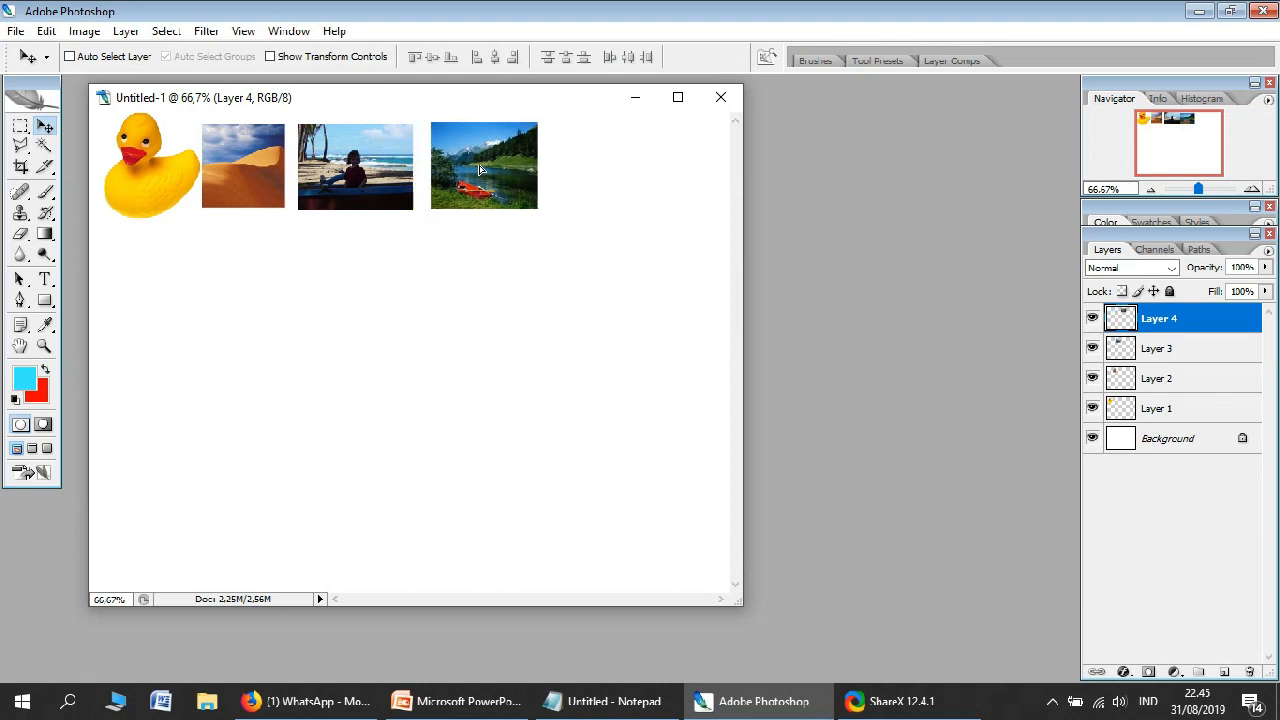
Step: Open the black-and-white portrait of a man from the Samples folder and move it onto the canvas
{"action": "left_click", "coordinate": [15, 31]}
{"action": "left_click", "coordinate": [40, 66]}
{"action": "left_click_drag", "start_coordinate": [932, 208], "coordinate": [932, 320]}
{"action": "double_click", "coordinate": [598, 283]}
{"action": "left_click_drag", "start_coordinate": [270, 305], "coordinate": [605, 356]}
Step: Shrink the portrait with Free Transform and place it to the right of the lake thumbnail
{"action": "key", "text": "ctrl+t"}
{"action": "left_click_drag", "start_coordinate": [456, 565], "coordinate": [631, 301]}
{"action": "key", "text": "Return"}
{"action": "left_click_drag", "start_coordinate": [665, 252], "coordinate": [573, 188]}
Step: Open the Palm Tree (CMYK) image from the Samples folder and move it onto the canvas
{"action": "left_click", "coordinate": [15, 31]}
{"action": "left_click", "coordinate": [40, 66]}
{"action": "left_click", "coordinate": [492, 300]}
{"action": "left_click", "coordinate": [891, 434]}
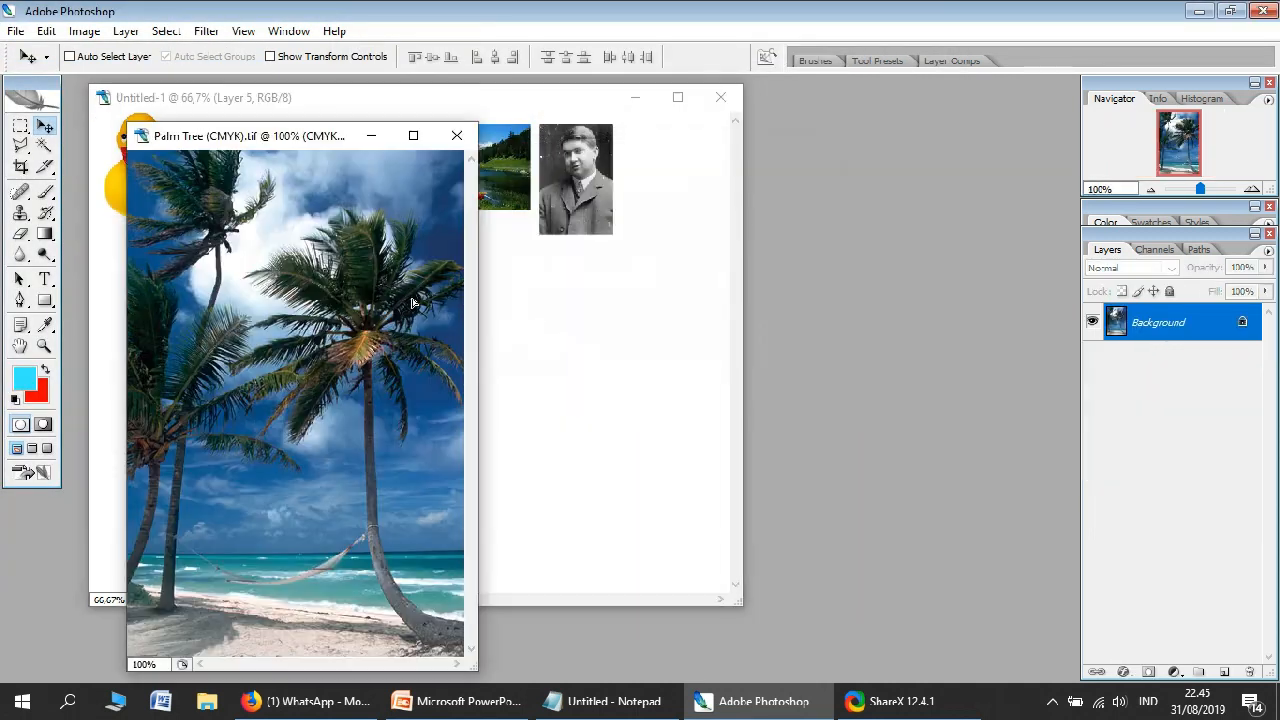
{"action": "left_click_drag", "start_coordinate": [412, 302], "coordinate": [548, 300]}
Step: Shrink the palm tree image with Free Transform and place it to the right of the portrait
{"action": "key", "text": "ctrl+t"}
{"action": "left_click_drag", "start_coordinate": [586, 538], "coordinate": [443, 309]}
{"action": "key", "text": "Return"}
{"action": "left_click_drag", "start_coordinate": [400, 250], "coordinate": [657, 180]}
Step: Open the black-and-white door photo from the Samples folder and move it onto the canvas
{"action": "left_click", "coordinate": [15, 31]}
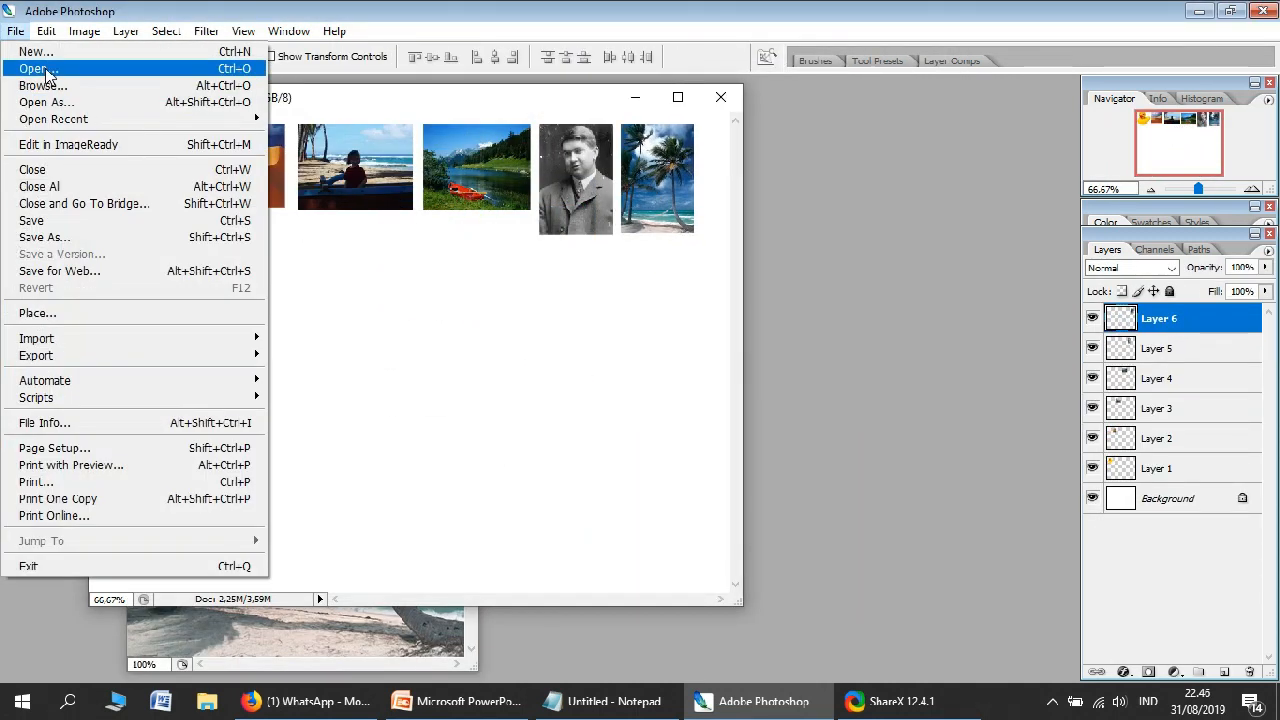
{"action": "left_click", "coordinate": [45, 70]}
{"action": "double_click", "coordinate": [594, 257]}
{"action": "left_click_drag", "start_coordinate": [400, 330], "coordinate": [623, 309]}
Step: Shrink the door photo with Free Transform and place it at the right end of the row, overlapping the palm tree
{"action": "key", "text": "ctrl+t"}
{"action": "left_click_drag", "start_coordinate": [700, 600], "coordinate": [410, 248]}
{"action": "key", "text": "Return"}
{"action": "left_click_drag", "start_coordinate": [362, 210], "coordinate": [713, 210]}
Step: Switch to Notepad and replace the notes with "Nah.. punya saya ini belum terlalu kecil ukurannya. kita kecilkan lalu buat 1 baris ke kanan ya."
{"action": "key", "text": "alt+Tab"}
{"action": "type", "text": "N"}
{"action": "type", "text": "ah.. punya saya ini tidak"}
{"action": "key", "text": "ctrl+shift+Left"}
{"action": "type", "text": "belum terlalu kccil ukurannya. kita kecilkan lalu buat 1 baris ke kanan ya."}
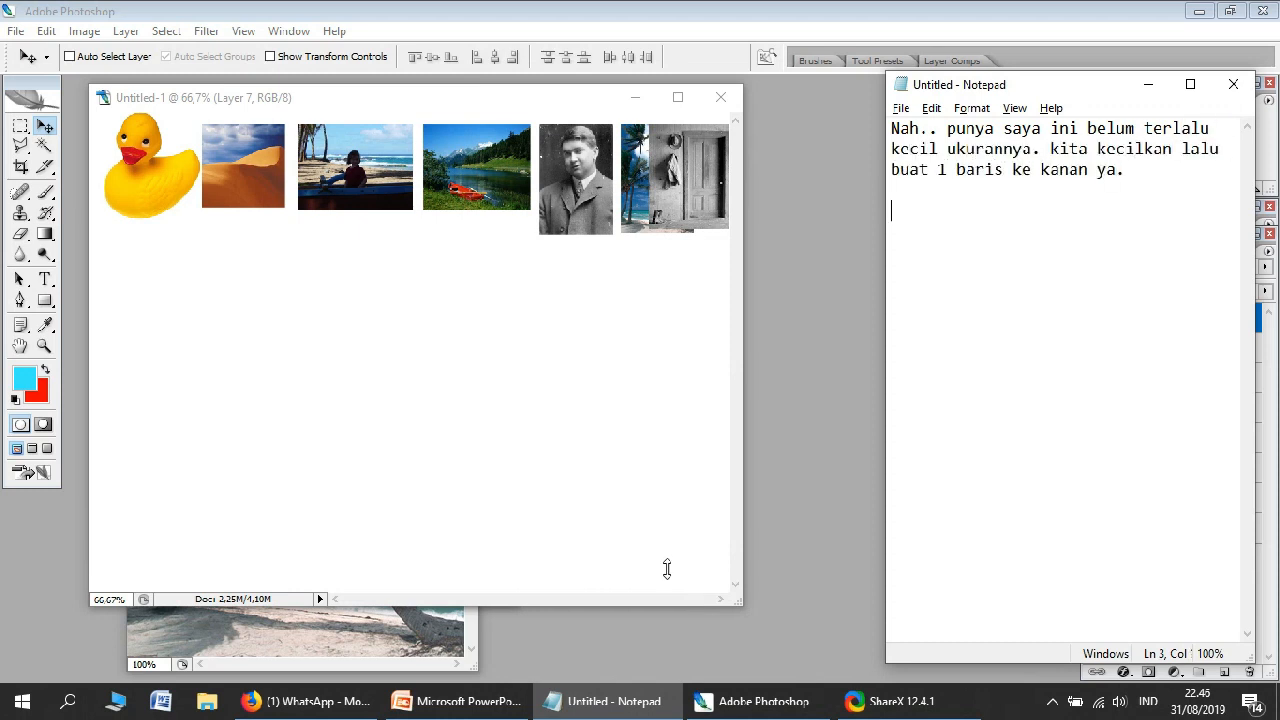
Step: In Photoshop, shrink the duck slightly with Free Transform and set it against the canvas's left edge
{"action": "key", "text": "alt+Tab"}
{"action": "left_click", "coordinate": [1168, 500]}
{"action": "key", "text": "ctrl+t"}
{"action": "left_click_drag", "start_coordinate": [202, 219], "coordinate": [148, 183]}
{"action": "left_click", "coordinate": [738, 57]}
Step: Move the dune, beach and lake thumbnails left and slightly up to close the gaps beside the duck
{"action": "left_click", "coordinate": [1148, 467]}
{"action": "key", "text": "ctrl+t"}
{"action": "left_click_drag", "start_coordinate": [261, 194], "coordinate": [233, 185]}
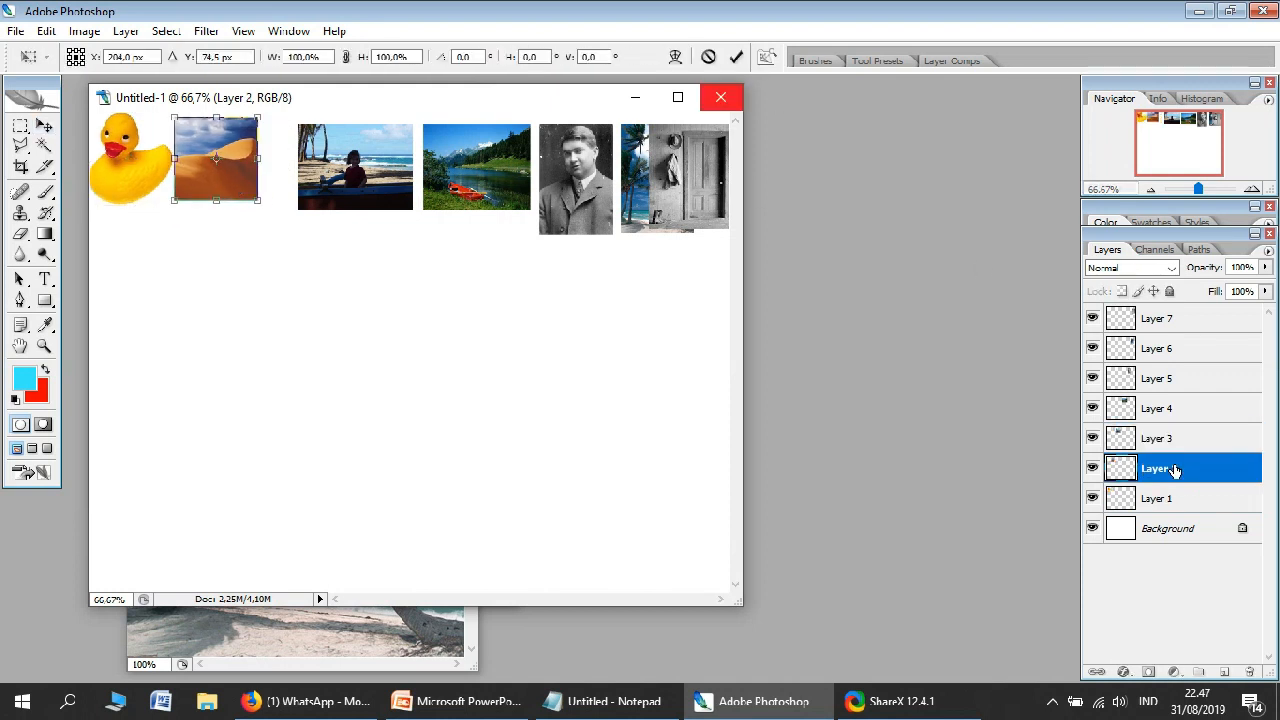
{"action": "left_click", "coordinate": [736, 57]}
{"action": "left_click_drag", "start_coordinate": [350, 175], "coordinate": [318, 166]}
{"action": "left_click_drag", "start_coordinate": [517, 146], "coordinate": [483, 135]}
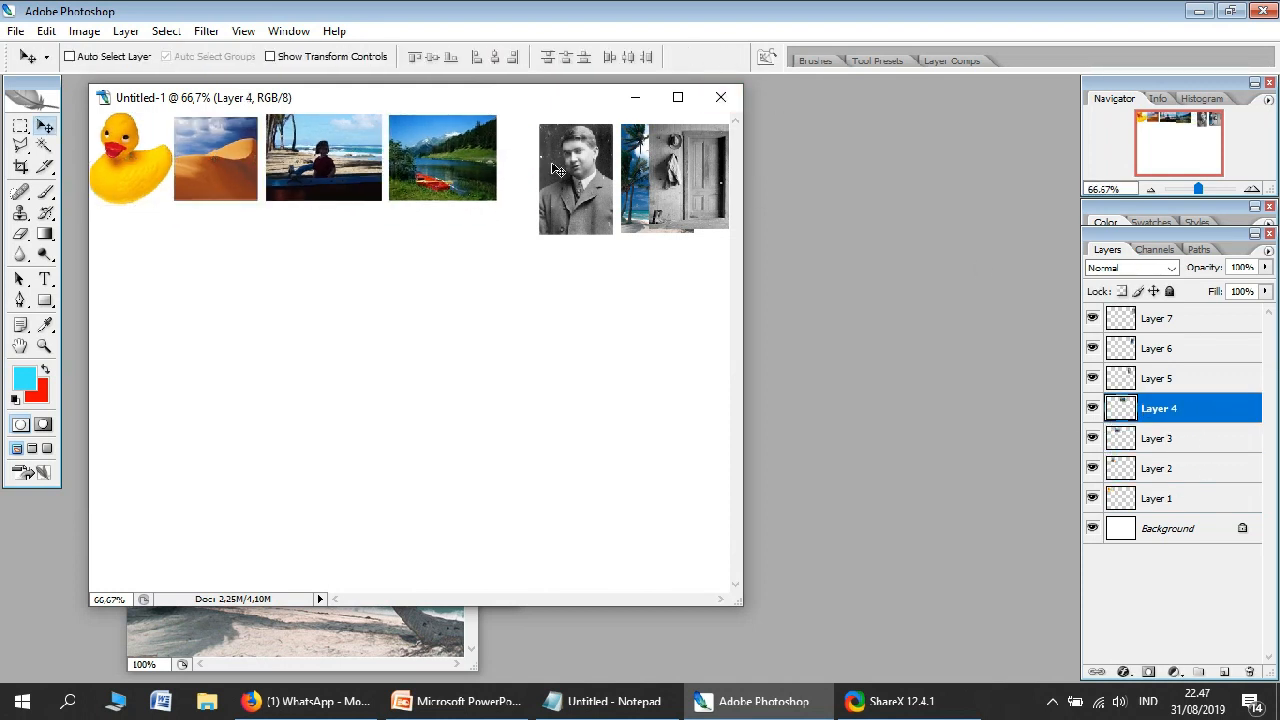
Step: Move the portrait, palm tree and door thumbnails left and up to complete a single row along the canvas's top
{"action": "left_click", "coordinate": [1180, 378]}
{"action": "left_click_drag", "start_coordinate": [575, 180], "coordinate": [532, 168]}
{"action": "left_click", "coordinate": [1195, 348]}
{"action": "left_click_drag", "start_coordinate": [644, 178], "coordinate": [604, 173]}
{"action": "left_click", "coordinate": [1160, 320]}
{"action": "left_click_drag", "start_coordinate": [700, 176], "coordinate": [691, 164]}
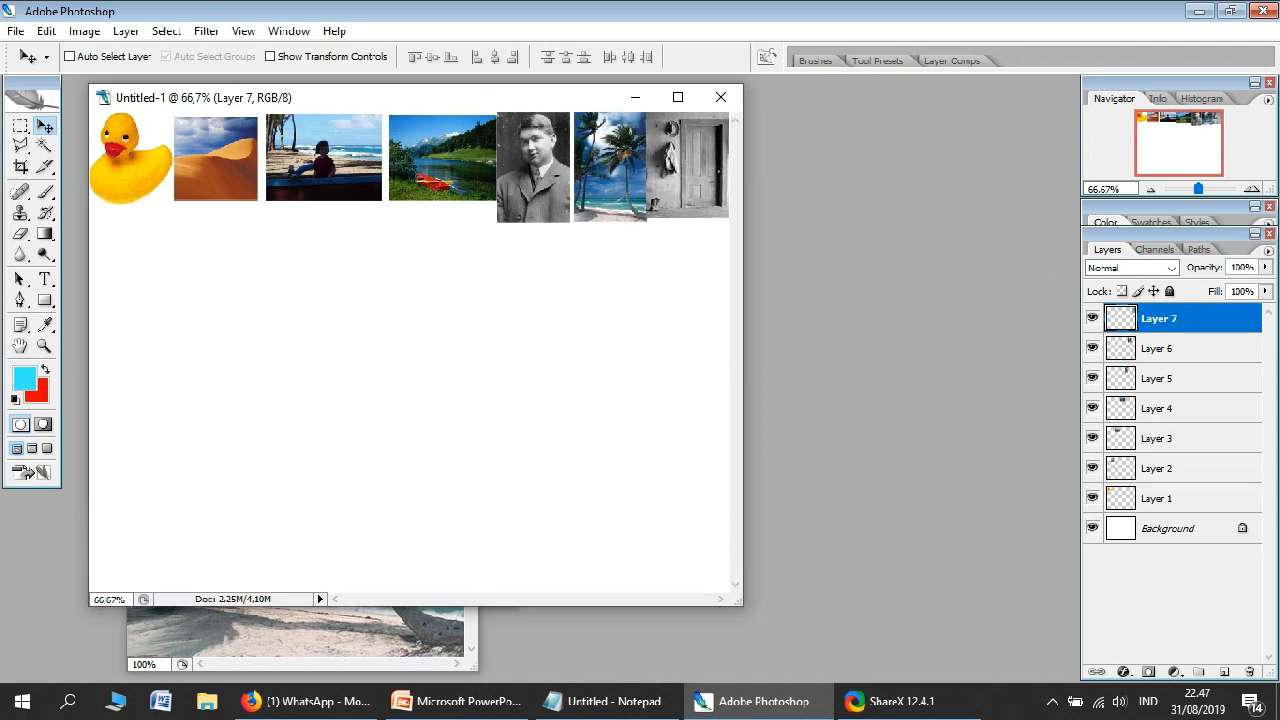
Step: Nudge the palm tree, portrait and lake thumbnails slightly left to even out the row's spacing, and select Layer 1
{"action": "left_click", "coordinate": [1160, 348]}
{"action": "left_click", "coordinate": [1140, 378]}
{"action": "left_click", "coordinate": [1120, 408]}
{"action": "left_click", "coordinate": [1100, 438]}
{"action": "left_click", "coordinate": [1100, 498]}
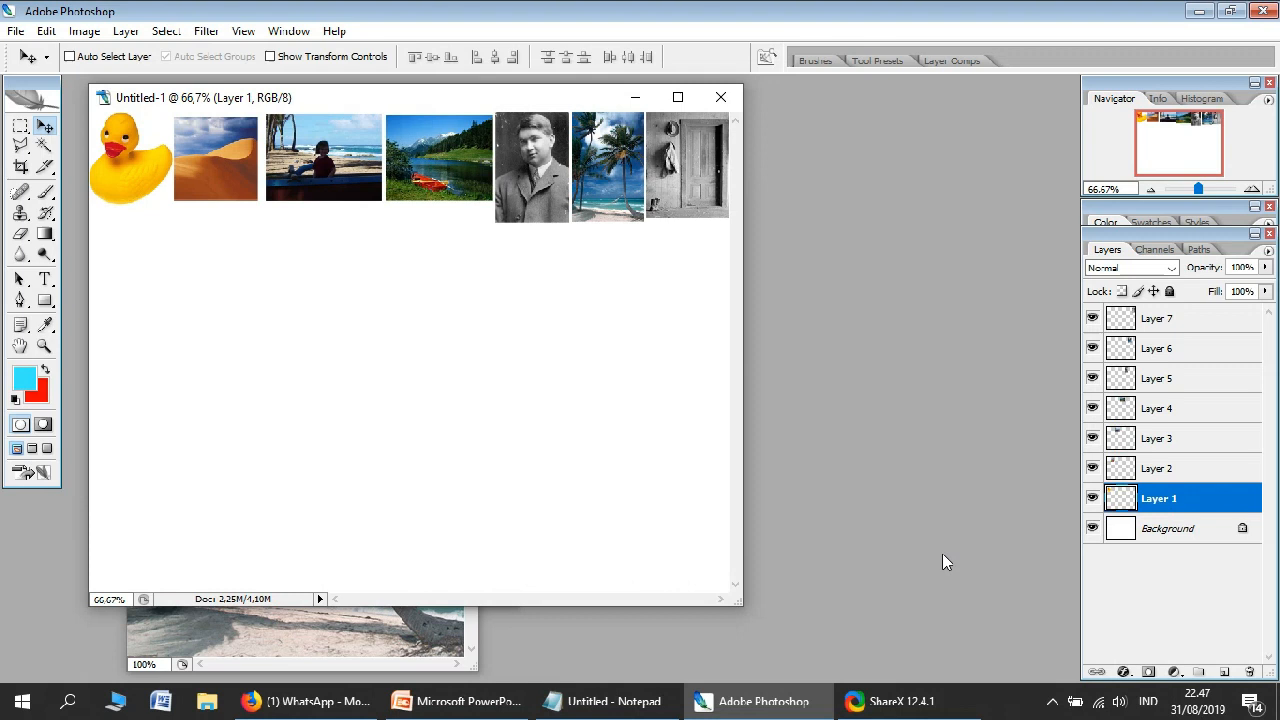
Step: Switch to Notepad and add "ok siap... jadi pastikan layernya ada 7 ya. ditambah layer background, jadi totalnya ada 8 layer."
{"action": "left_click", "coordinate": [600, 701]}
{"action": "type", "text": "jadi pastikan layernya ada 7 ya."}
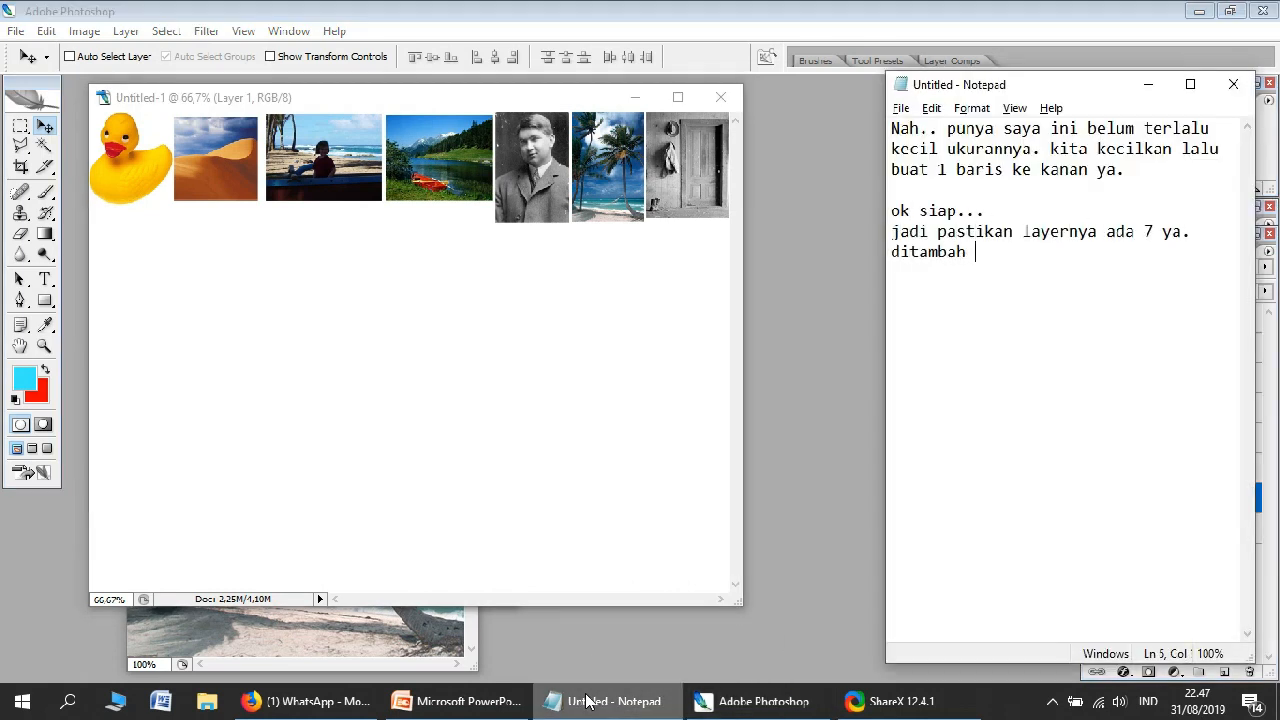
{"action": "type", "text": "layer background, jadi totalnya ada 8 layer."}
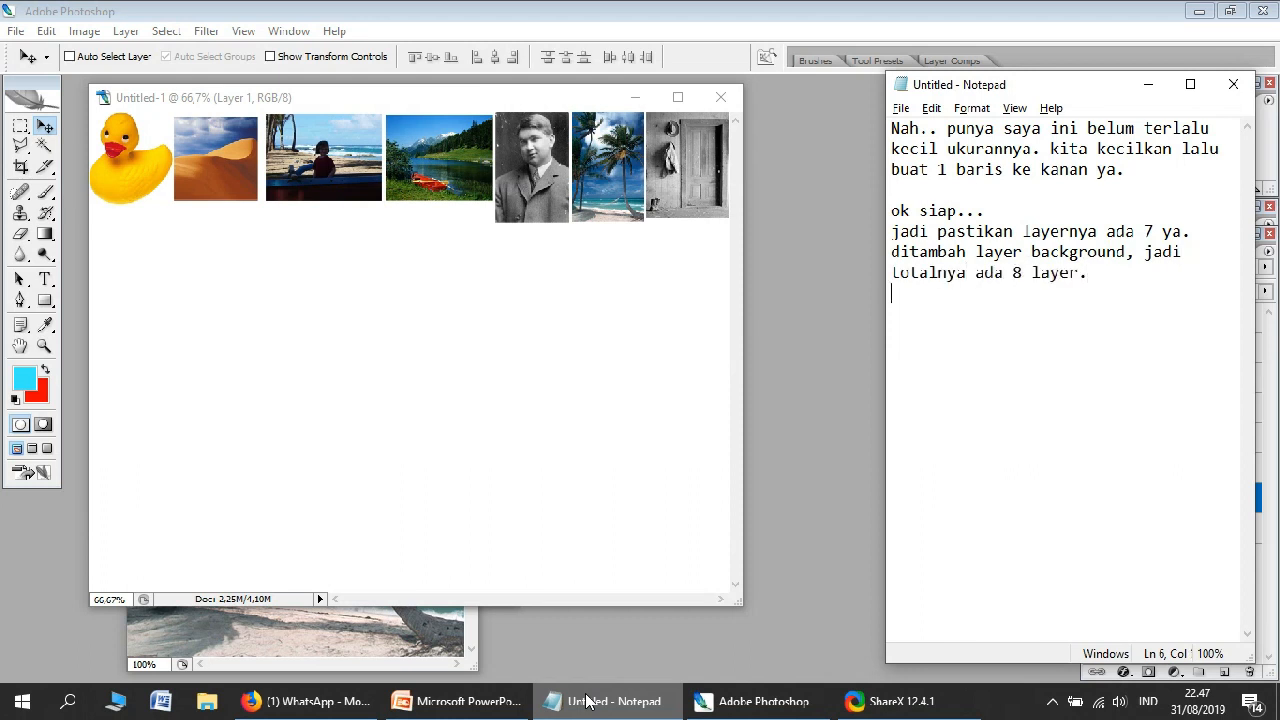
Step: Add the note "ok skarang.. kita lanjut dngn menduplikat semua layer tersebut dan tempatkan di baris ke 2."
{"action": "type", "text": "arang.. kita lanjut dnen menduplikas"}
{"action": "type", "text": " semua layer tersebut dan tempatkan di baris ke 2."}
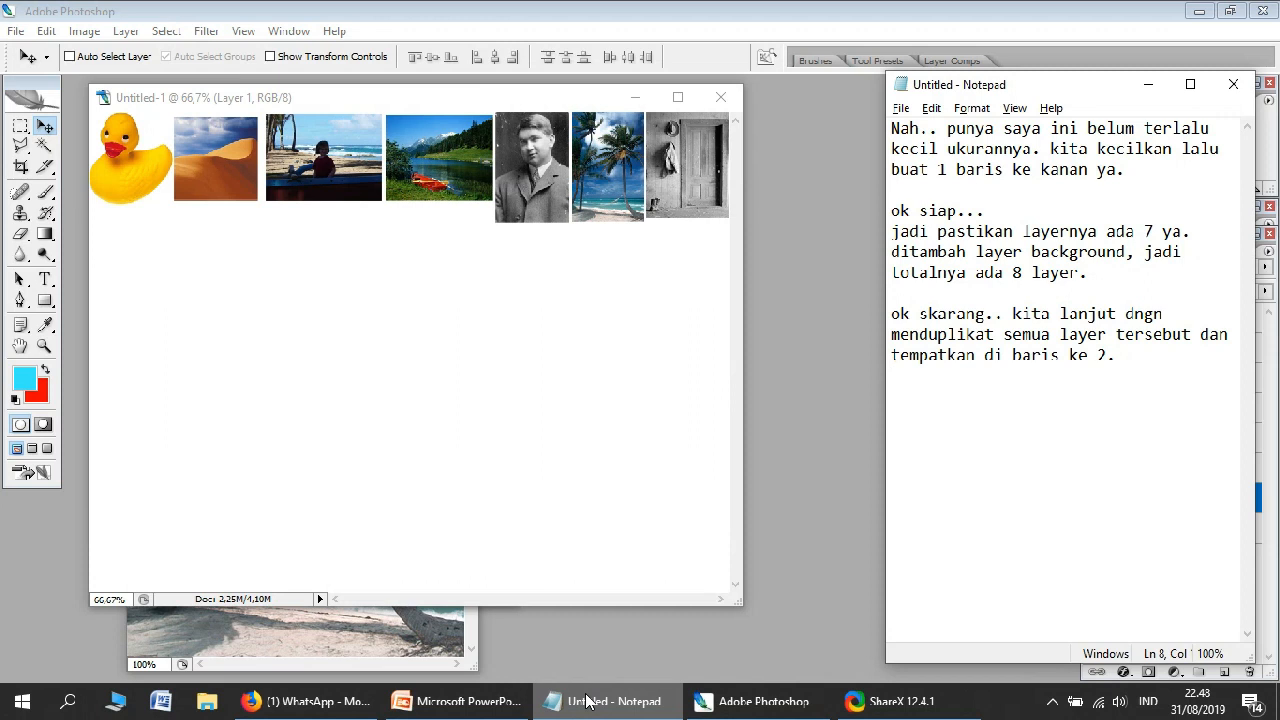
Step: In Photoshop, duplicate the duck's Layer 1 and move the copy straight down to start a second row
{"action": "left_click", "coordinate": [600, 343]}
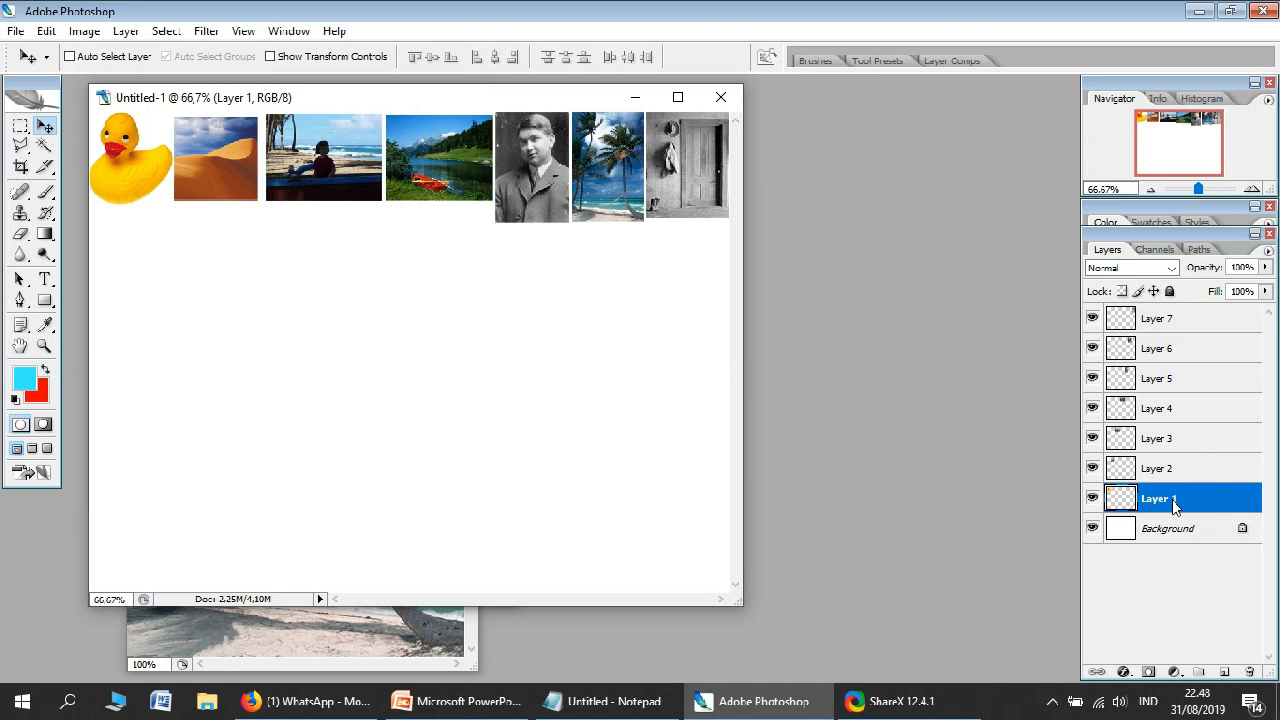
{"action": "right_click", "coordinate": [1174, 507]}
{"action": "left_click", "coordinate": [1128, 131]}
{"action": "left_click", "coordinate": [645, 210]}
{"action": "left_click_drag", "start_coordinate": [138, 194], "coordinate": [139, 333]}
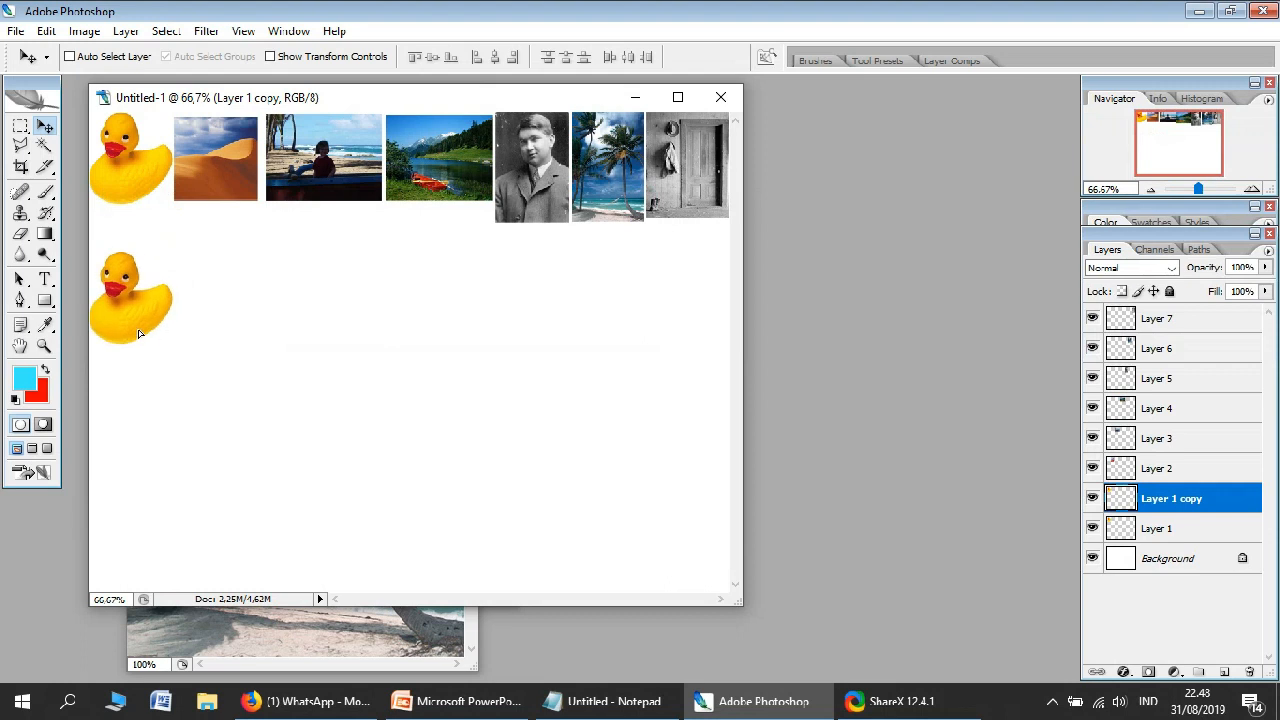
Step: Duplicate the dune's Layer 2 and place the copy in the second row beside the duck copy
{"action": "right_click", "coordinate": [1163, 477]}
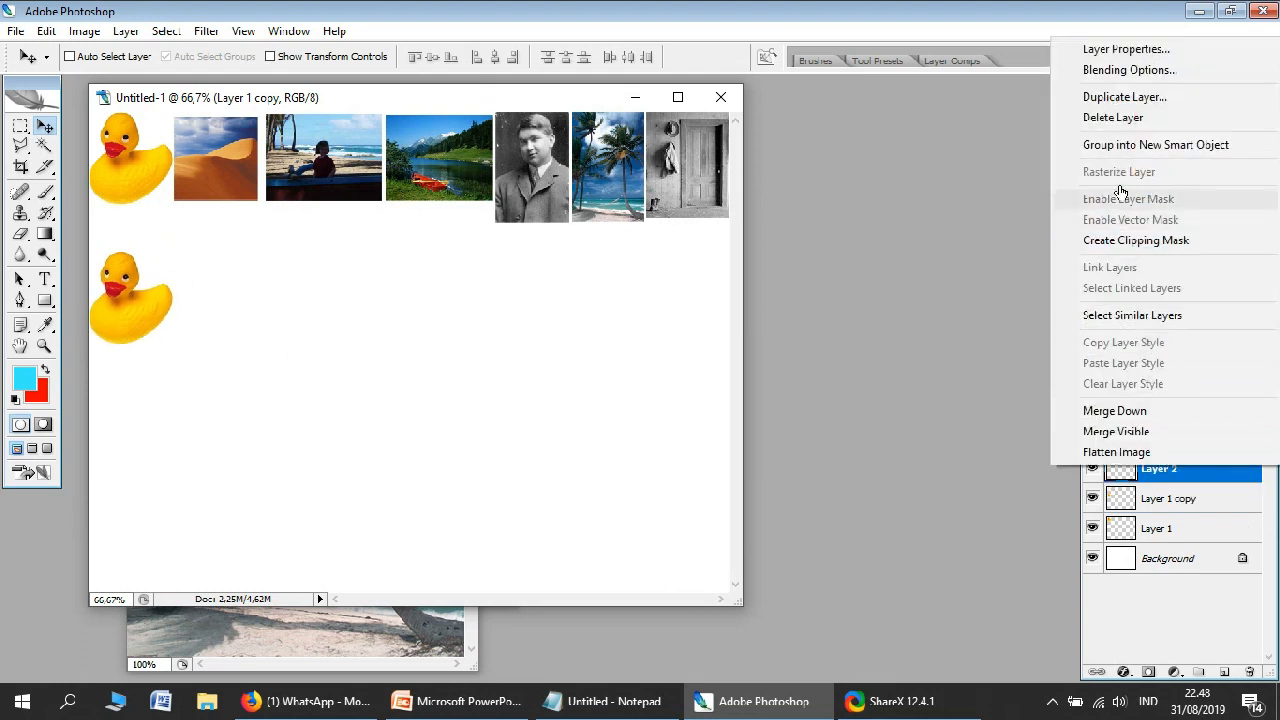
{"action": "left_click", "coordinate": [1124, 100]}
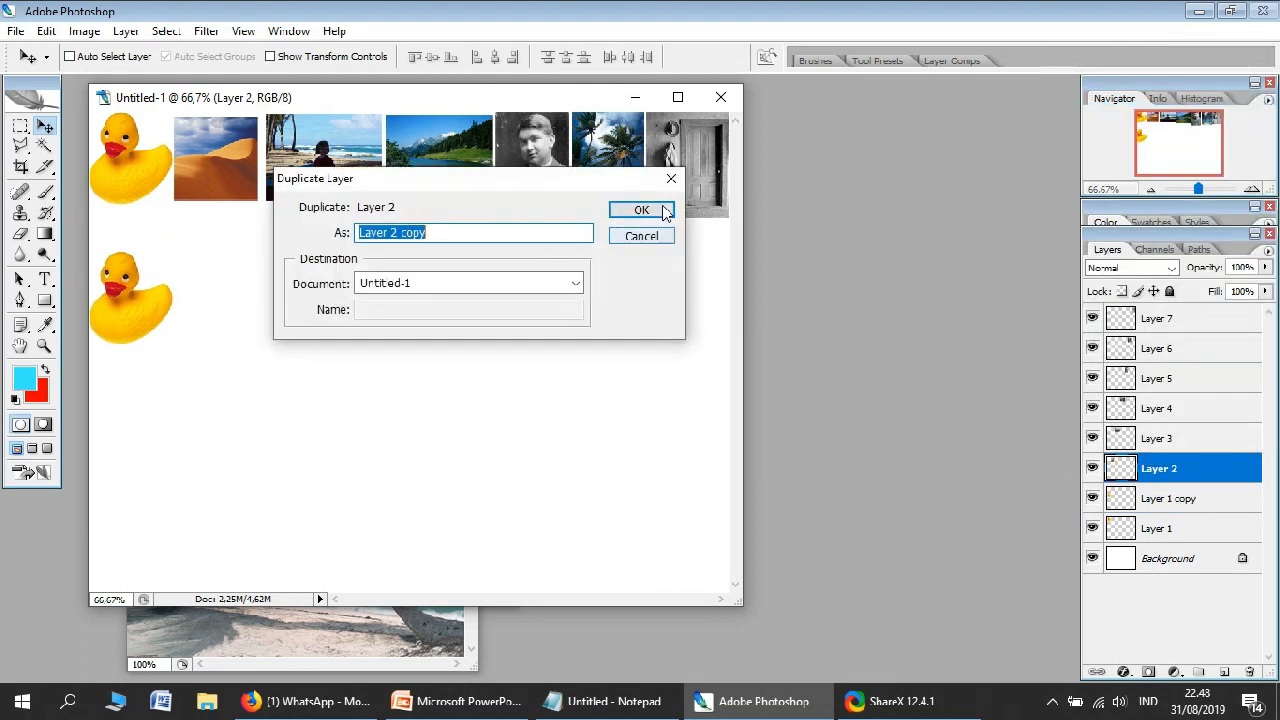
{"action": "left_click", "coordinate": [651, 206]}
{"action": "left_click_drag", "start_coordinate": [228, 220], "coordinate": [226, 358]}
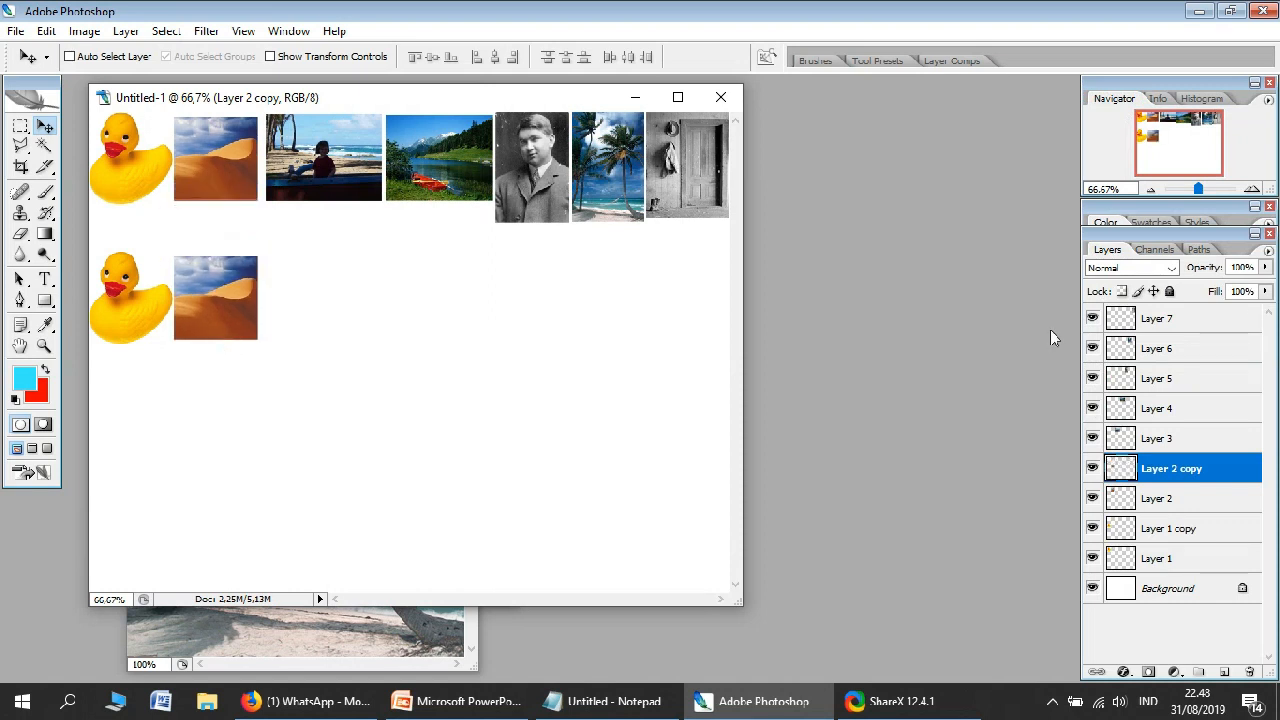
Step: Duplicate the beach photo's Layer 3 and place the copy in the second row beside the dune copy
{"action": "right_click", "coordinate": [1160, 438]}
{"action": "left_click", "coordinate": [1124, 63]}
{"action": "key", "text": "Return"}
{"action": "left_click_drag", "start_coordinate": [358, 210], "coordinate": [344, 346]}
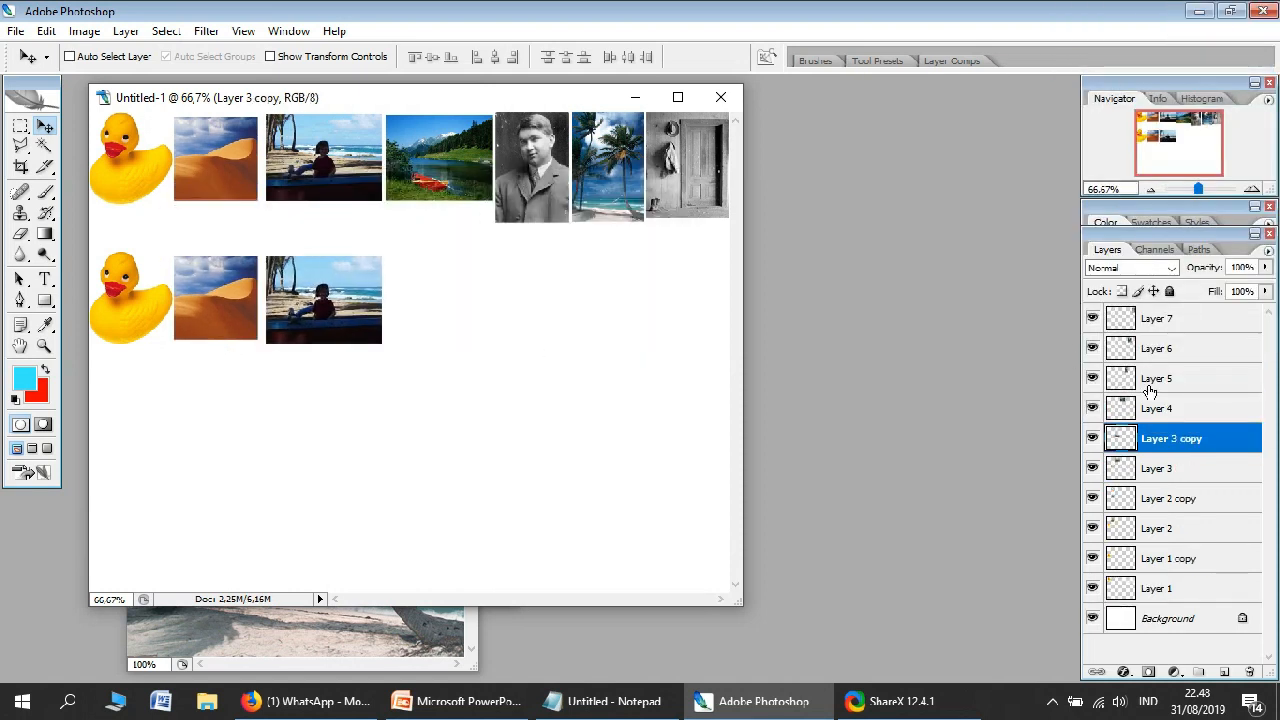
Step: Duplicate the lake photo's Layer 4 and place the copy in the second row beside the beach copy
{"action": "right_click", "coordinate": [1154, 408]}
{"action": "left_click", "coordinate": [985, 298]}
{"action": "key", "text": "Return"}
{"action": "left_click_drag", "start_coordinate": [467, 222], "coordinate": [468, 363]}
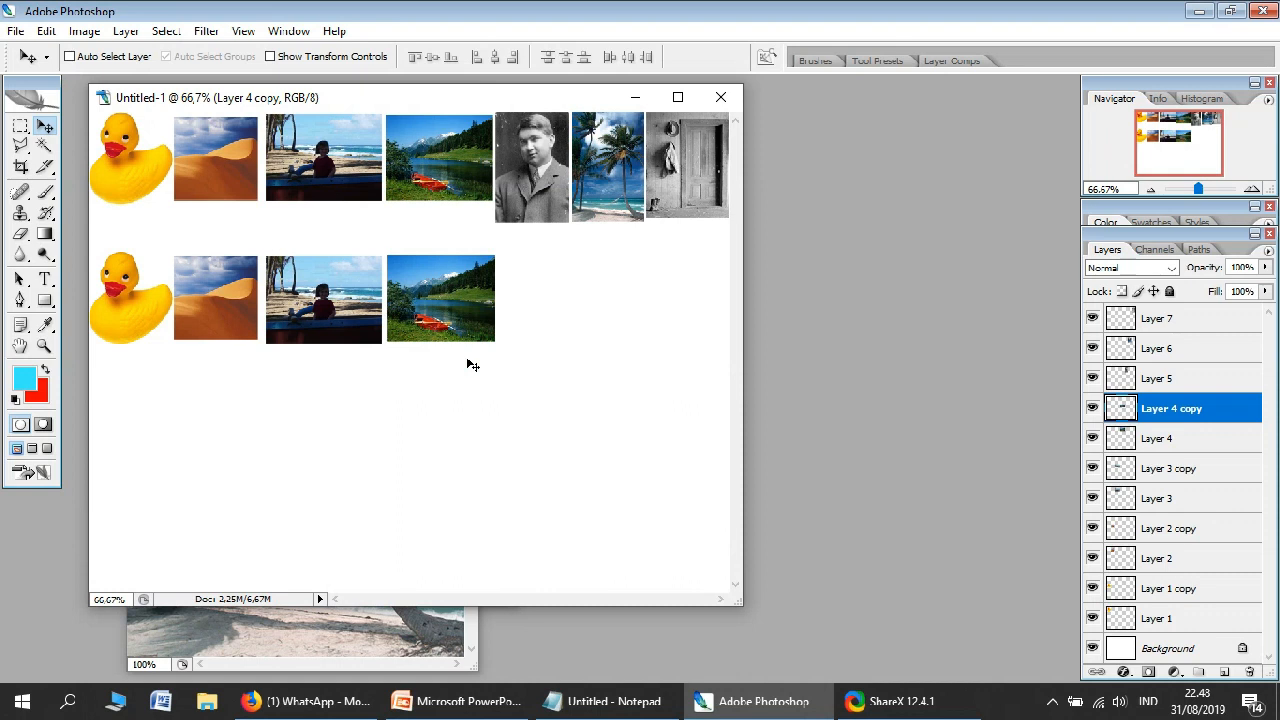
Step: Duplicate the portrait's Layer 5 and place the copy in the second row beside the lake copy
{"action": "right_click", "coordinate": [1176, 378]}
{"action": "left_click", "coordinate": [985, 305]}
{"action": "left_click", "coordinate": [641, 210]}
{"action": "left_click_drag", "start_coordinate": [531, 170], "coordinate": [531, 300]}
Step: Duplicate the palm tree's Layer 6 and place the copy in the second row beside the portrait copy
{"action": "right_click", "coordinate": [1208, 348]}
{"action": "left_click", "coordinate": [1010, 305]}
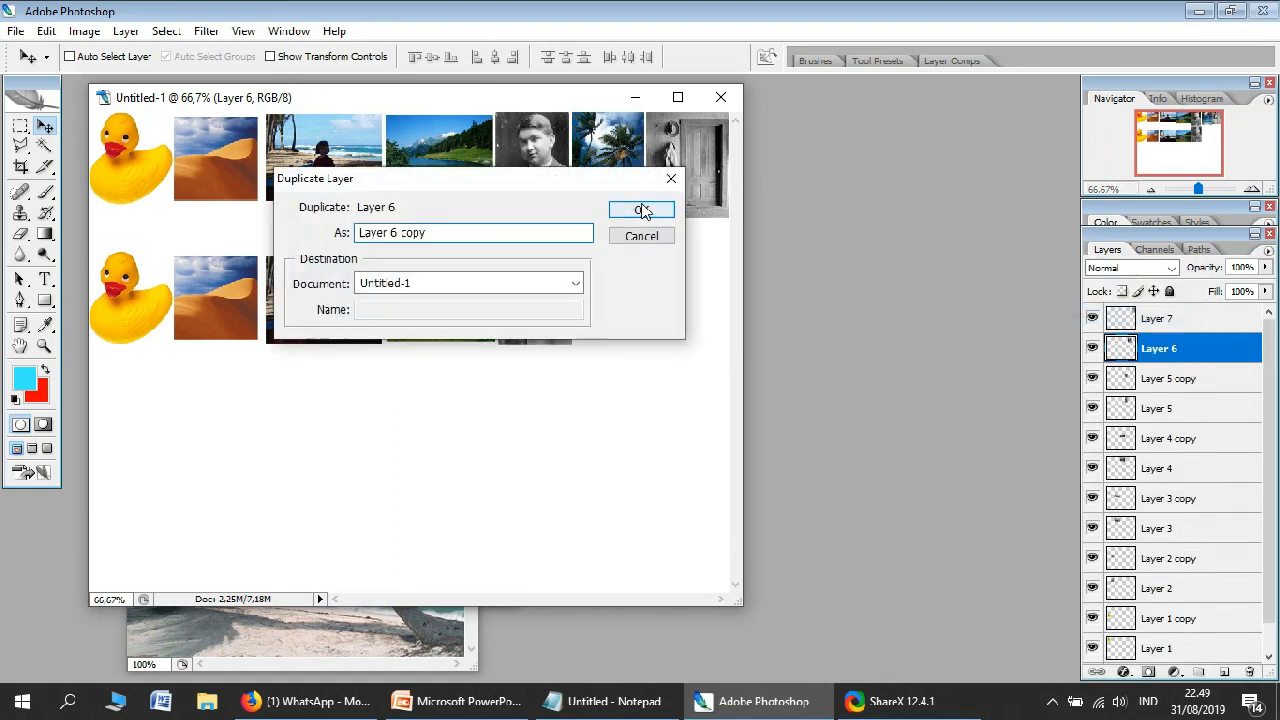
{"action": "left_click", "coordinate": [641, 210]}
{"action": "left_click_drag", "start_coordinate": [608, 170], "coordinate": [608, 295]}
Step: Duplicate the door's Layer 7, place the copy at the second row's right end and nudge it slightly right, clear of the palm tree copy
{"action": "right_click", "coordinate": [1165, 318]}
{"action": "left_click", "coordinate": [985, 308]}
{"action": "left_click", "coordinate": [641, 210]}
{"action": "left_click_drag", "start_coordinate": [695, 195], "coordinate": [695, 311]}
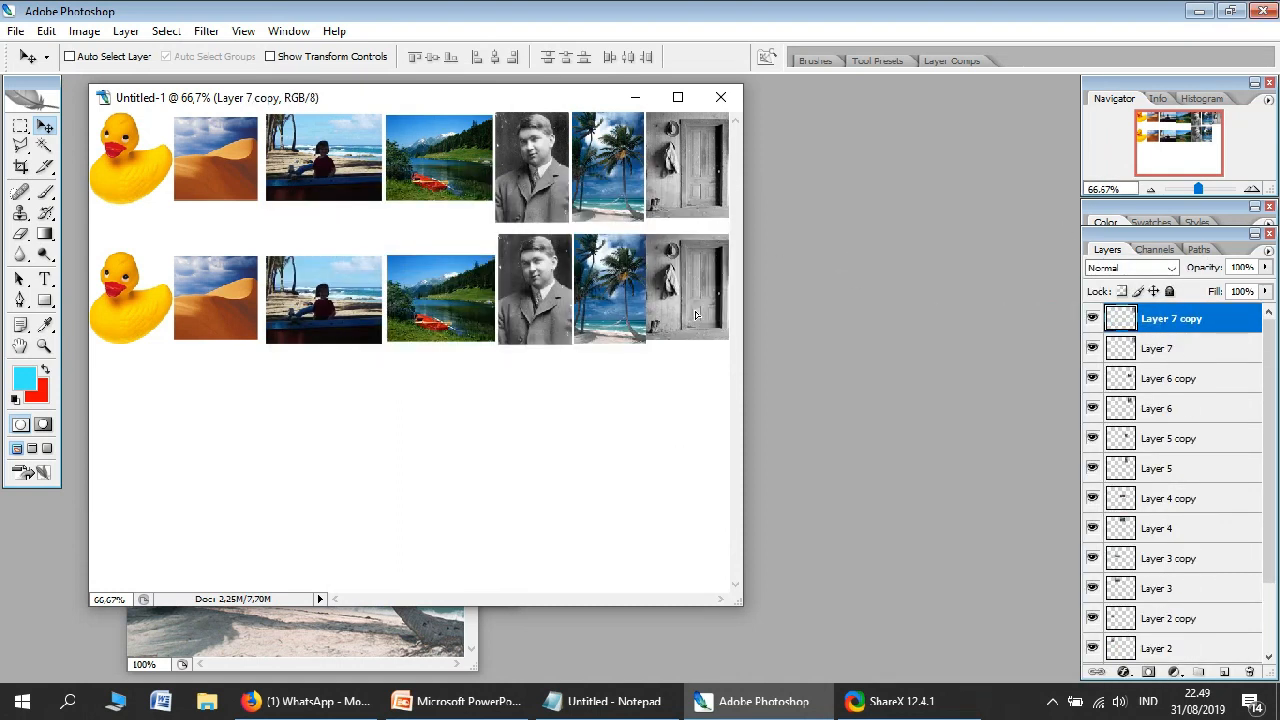
{"action": "key", "text": "Right"}
{"action": "key", "text": "Right"}
{"action": "key", "text": "Right"}
{"action": "key", "text": "Right"}
{"action": "key", "text": "Right"}
{"action": "key", "text": "Right"}
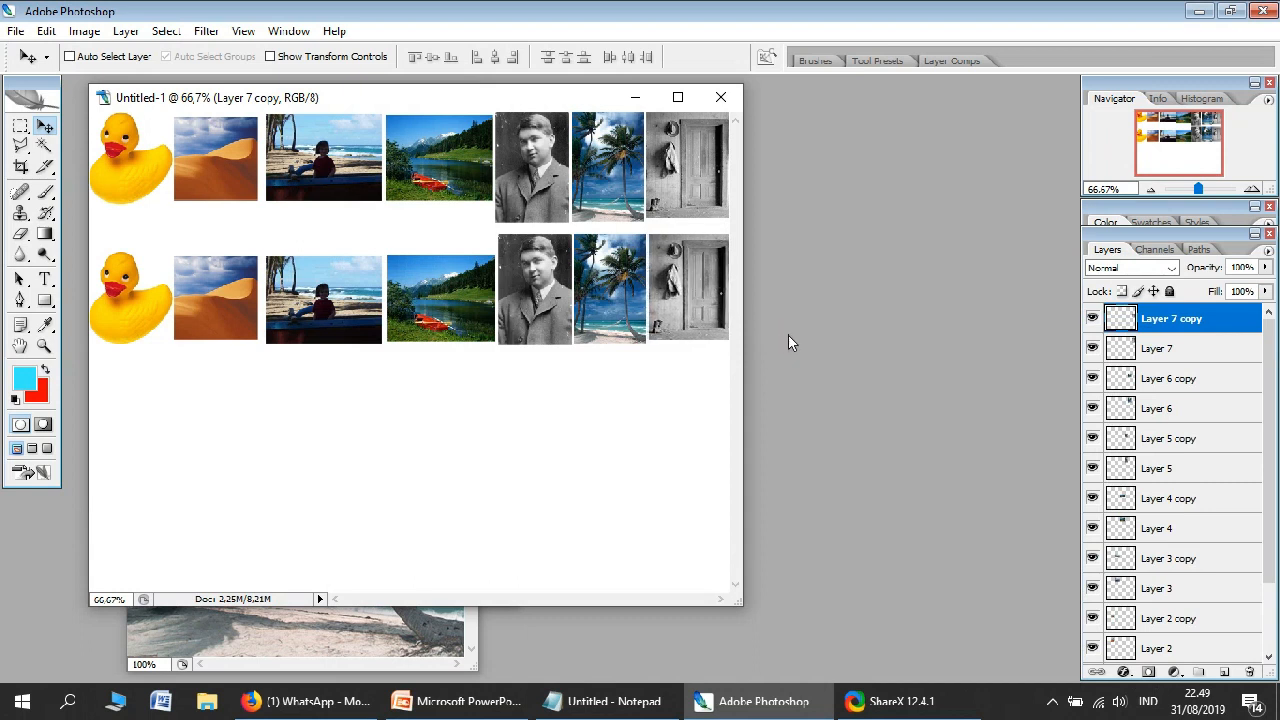
Step: Group all seven copy layers together at the top of the layer stack above Layer 7, leaving only Layer 1 copy selected
{"action": "left_click", "coordinate": [1193, 385], "text": "ctrl"}
{"action": "left_click", "coordinate": [1192, 438], "text": "ctrl"}
{"action": "left_click", "coordinate": [1188, 500], "text": "ctrl"}
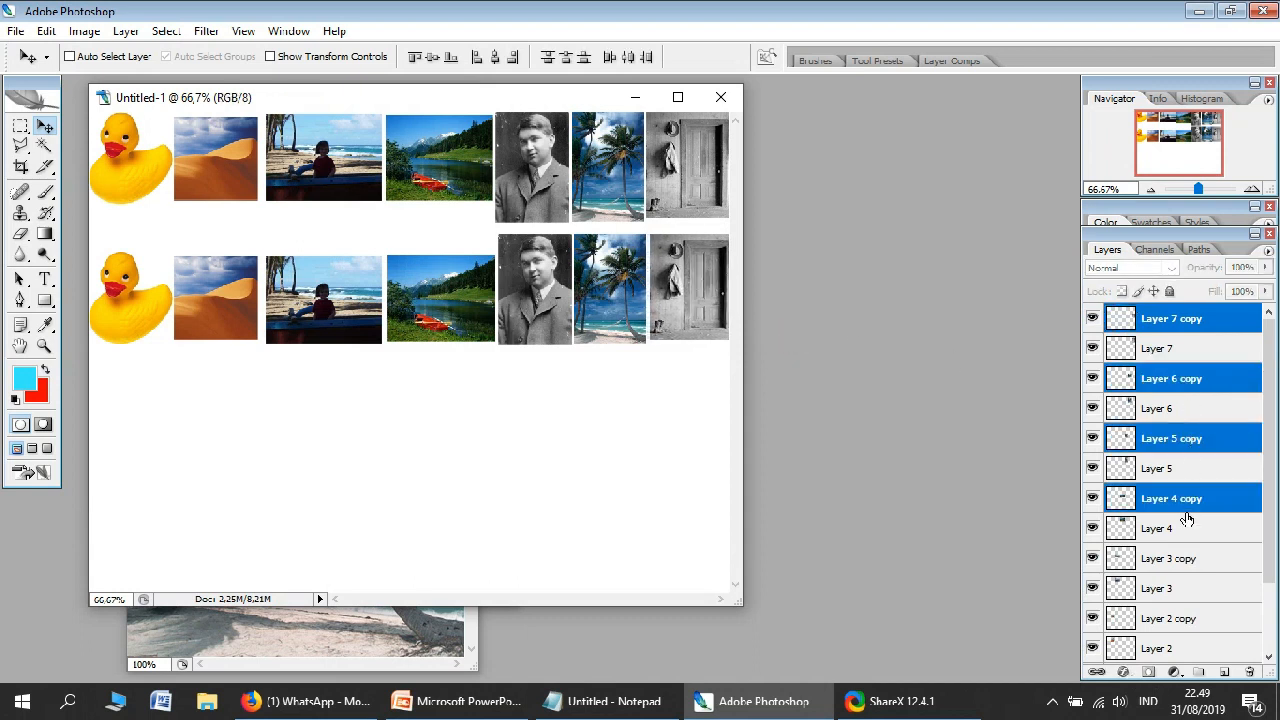
{"action": "left_click", "coordinate": [1190, 565], "text": "ctrl"}
{"action": "left_click", "coordinate": [1190, 620], "text": "ctrl"}
{"action": "scroll", "coordinate": [1190, 620], "scroll_direction": "down", "scroll_amount": 3}
{"action": "left_click", "coordinate": [1195, 592], "text": "ctrl"}
{"action": "left_click_drag", "start_coordinate": [1188, 589], "coordinate": [1190, 310]}
{"action": "left_click", "coordinate": [1200, 500]}
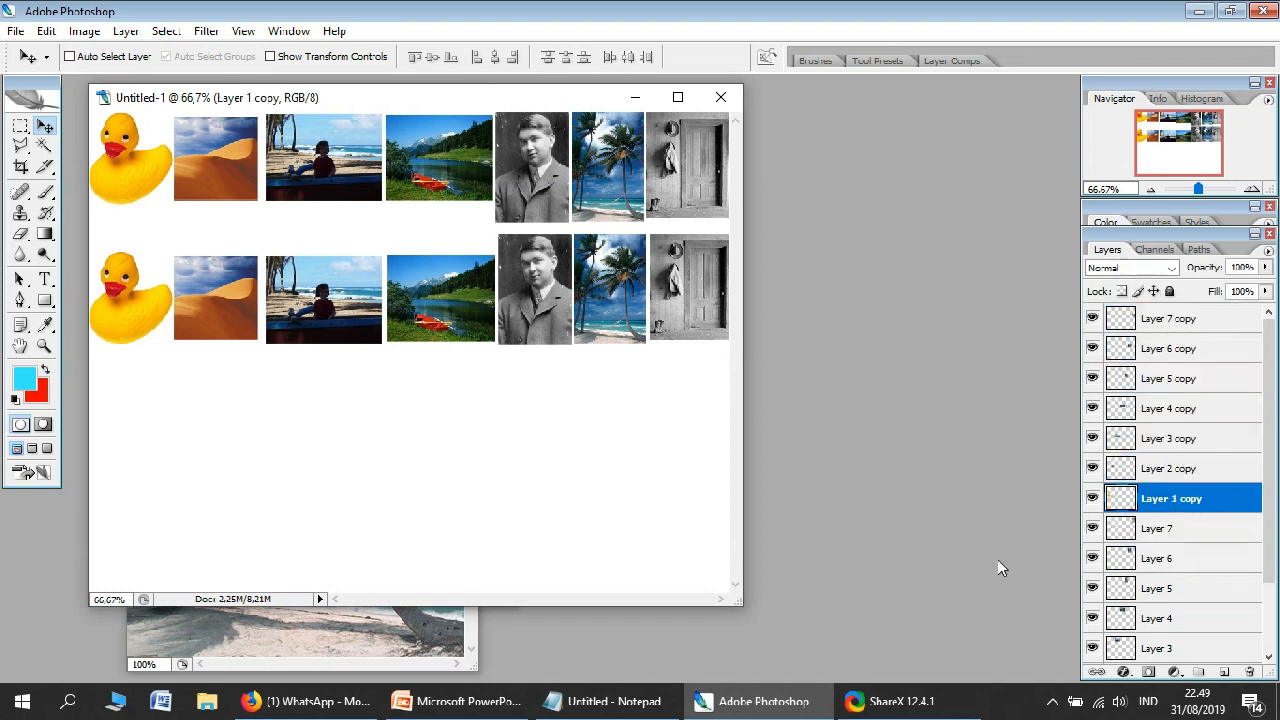
Step: Switch to Notepad and add "nah itu semua yang ada tulisan copy", "berarti itu hasil duplikasi ya." and "ok.. kita lanjut" as separate lines
{"action": "left_click", "coordinate": [612, 701]}
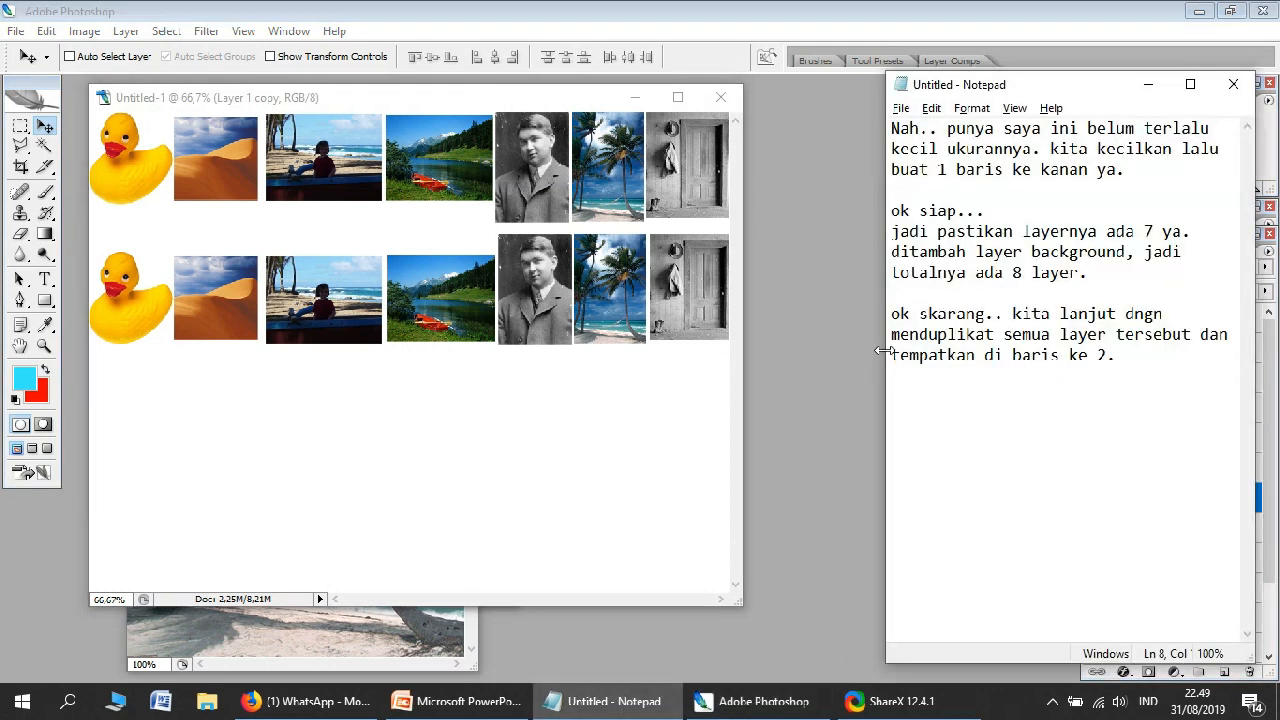
{"action": "type", "text": "nah itu semua yang ada tulisan copy"}
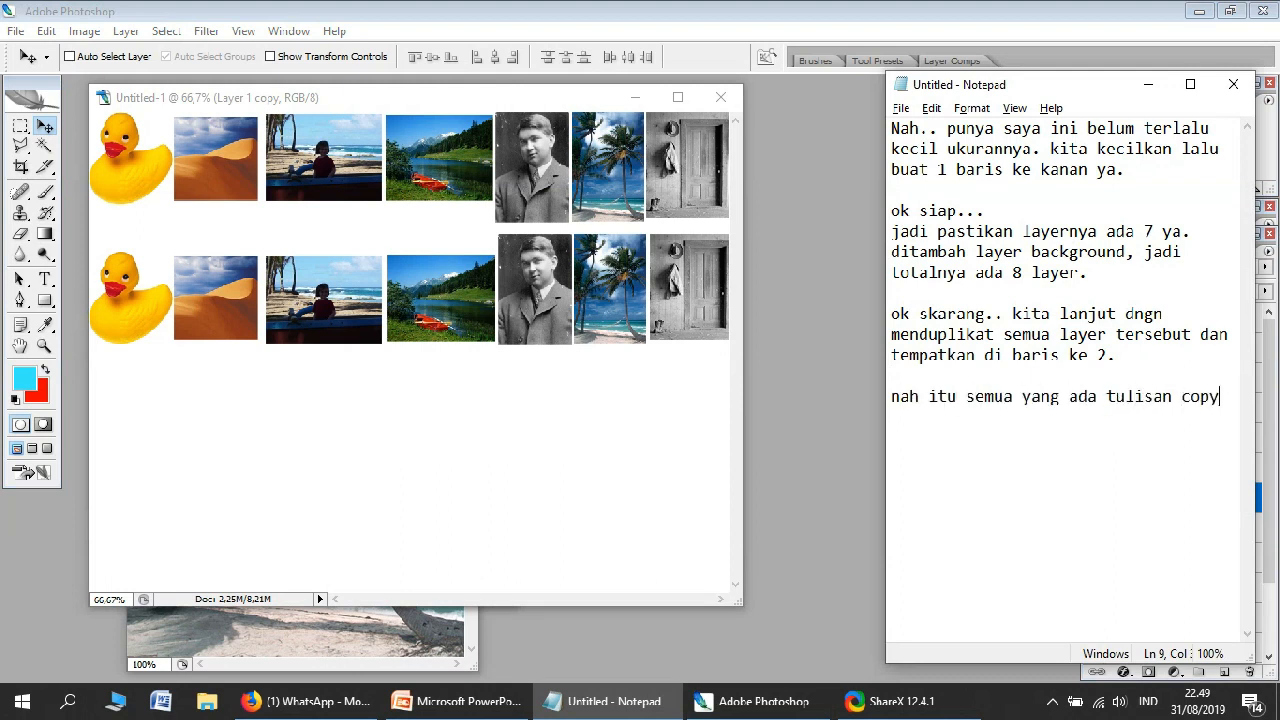
{"action": "key", "text": "Return"}
{"action": "key", "text": "Return"}
{"action": "type", "text": "berarti itu hasil duplikasi ya.  ok.. kita lanjut "}
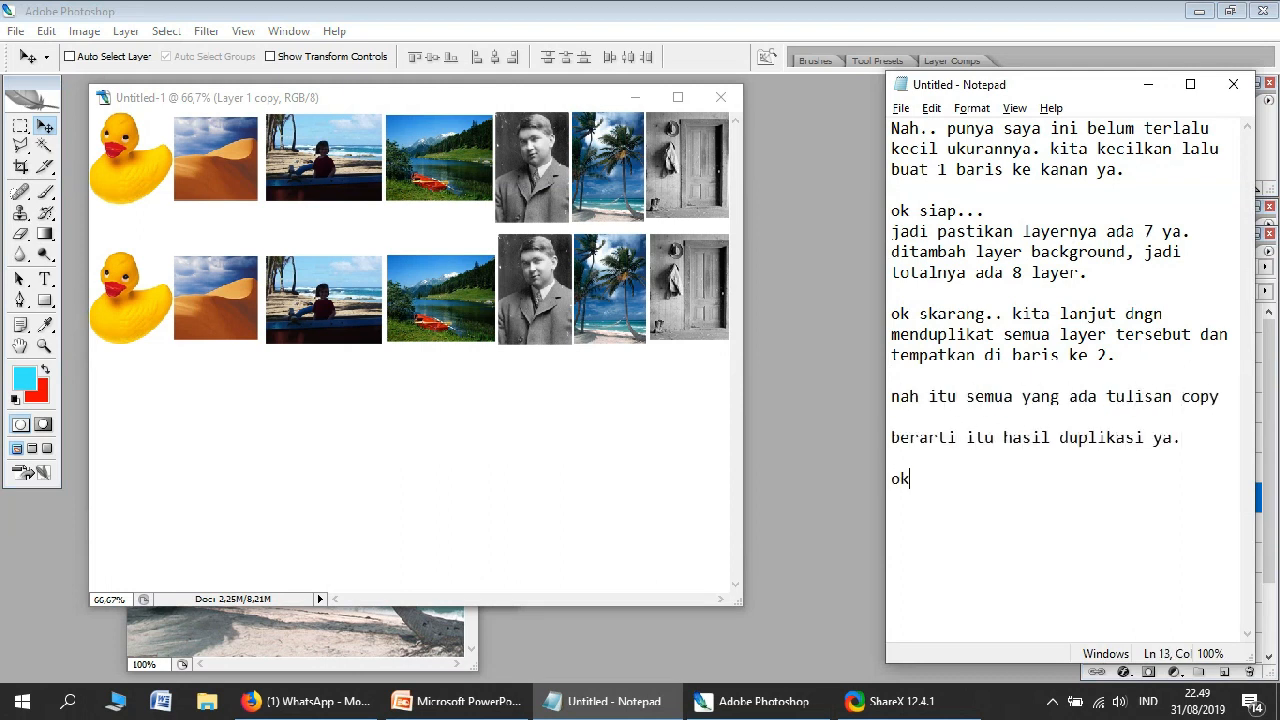
Step: Continue with "dengan membuat efek pada semua gambar di baris ke 2 ya.", add "efeknya cukup rotasi saja." and return to Photoshop
{"action": "type", "text": "dengan membuat efek pada semua gambar"}
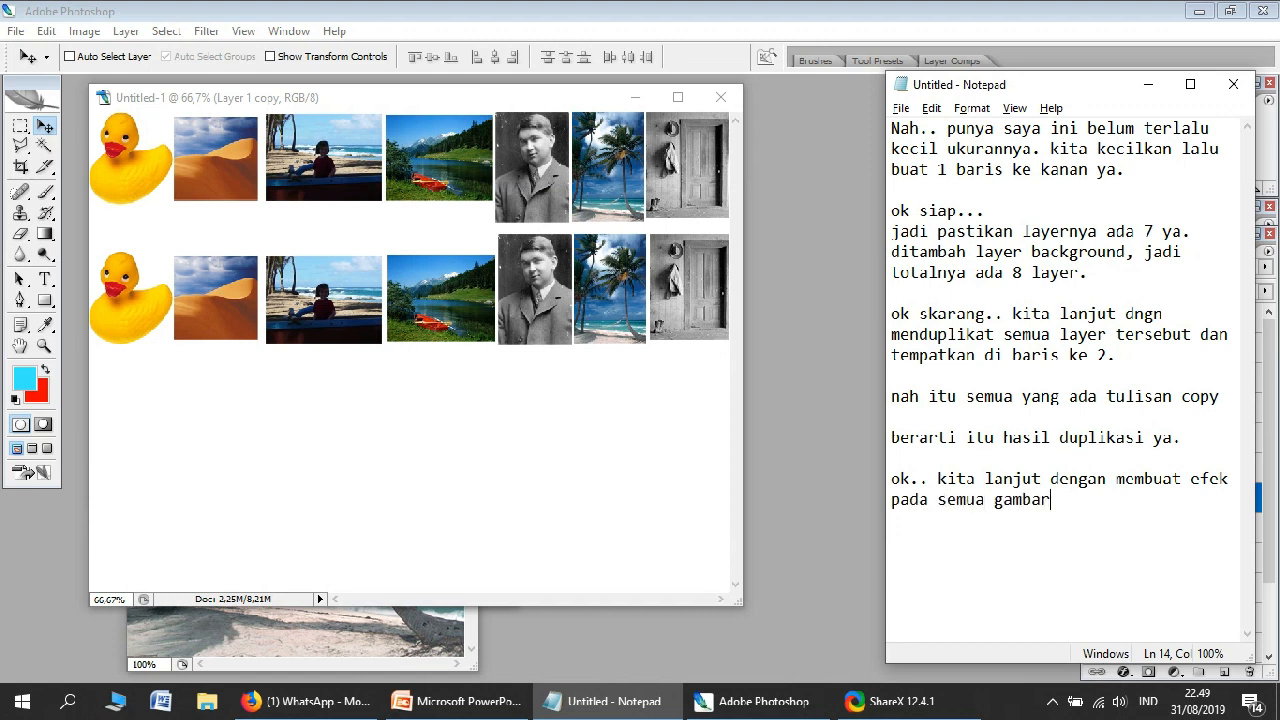
{"action": "type", "text": " di baris ke 2 ya."}
{"action": "key", "text": "Return"}
{"action": "key", "text": "Return"}
{"action": "type", "text": "efeknya cukup rotasi saja."}
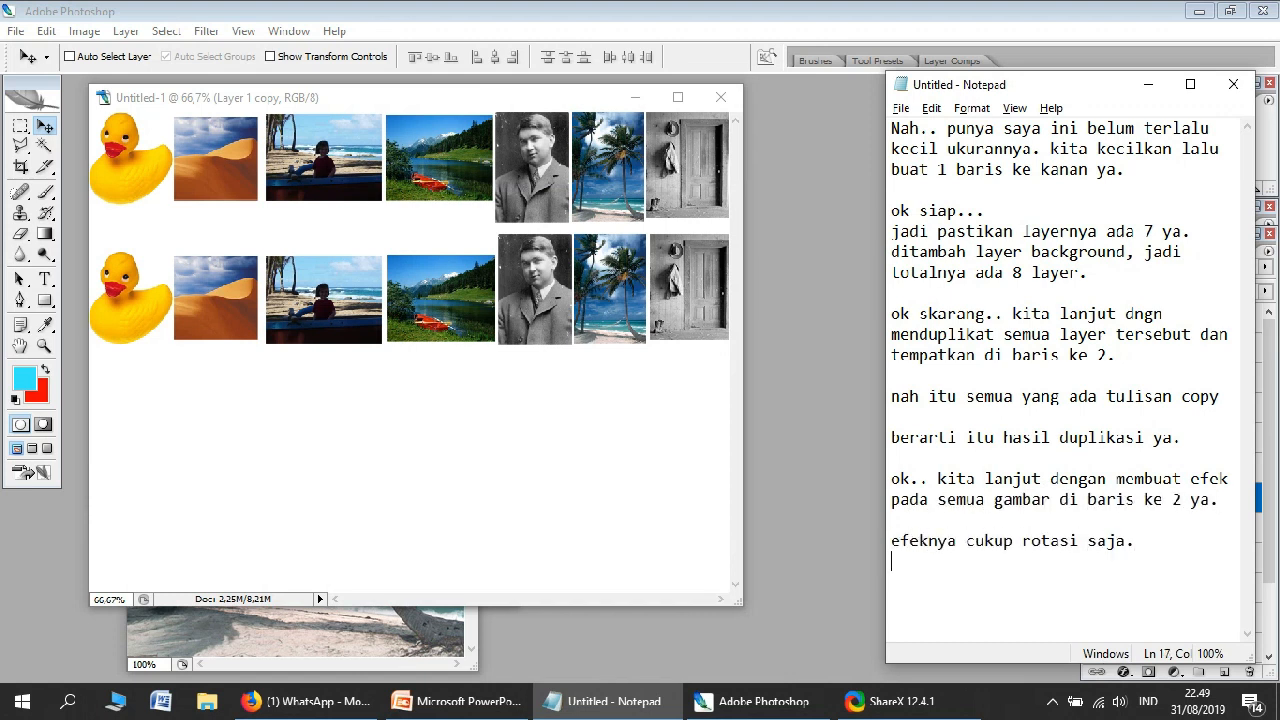
{"action": "left_click", "coordinate": [441, 574]}
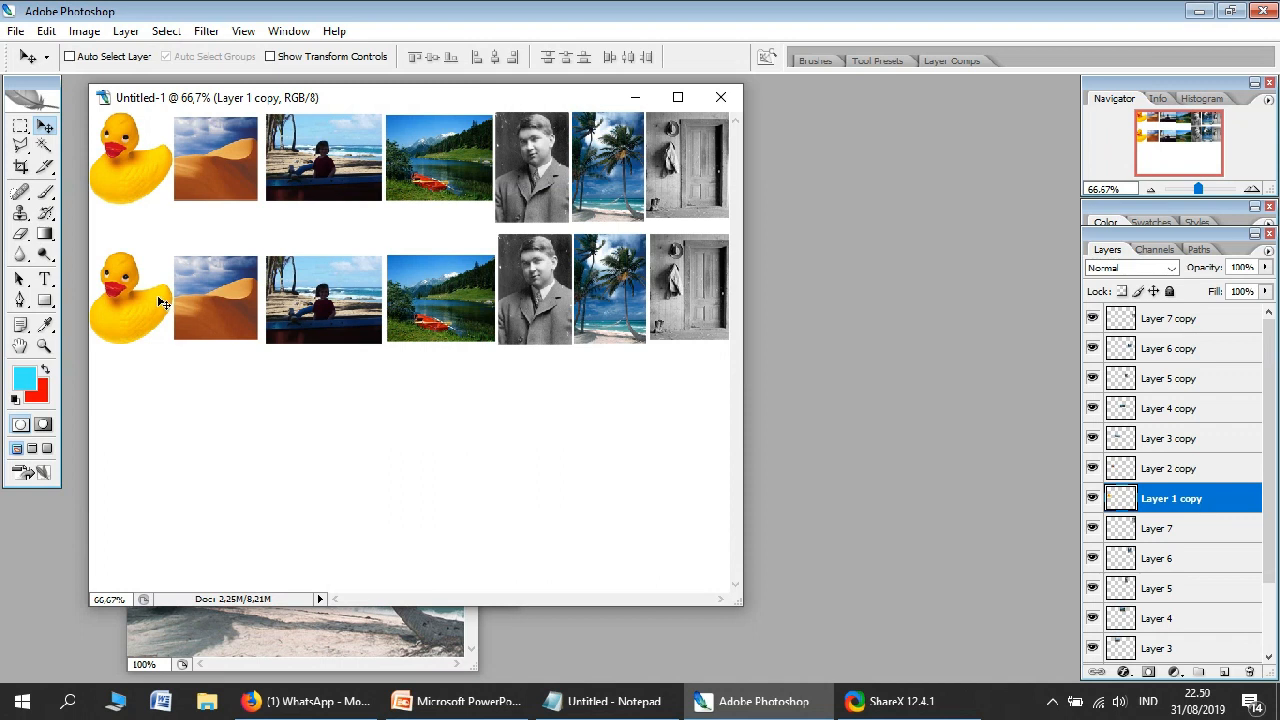
{"action": "key", "text": "ctrl+t"}
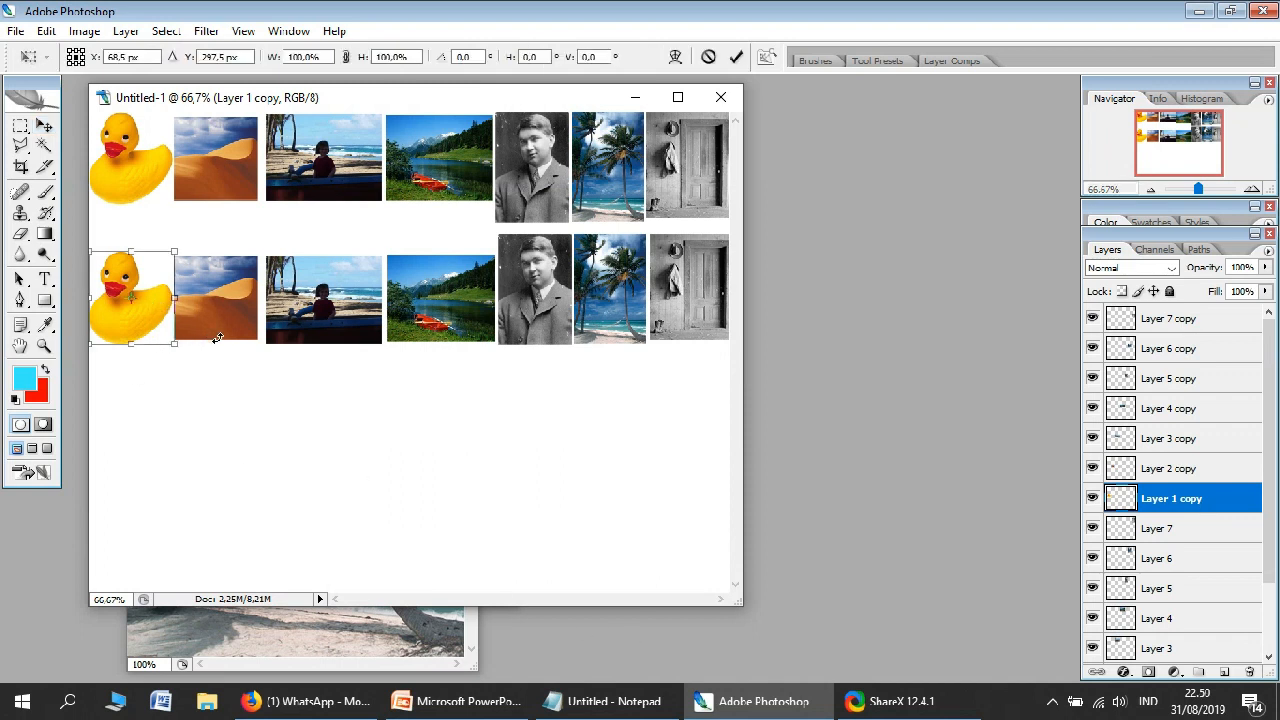
{"action": "key", "text": "Return"}
{"action": "right_click", "coordinate": [1180, 508]}
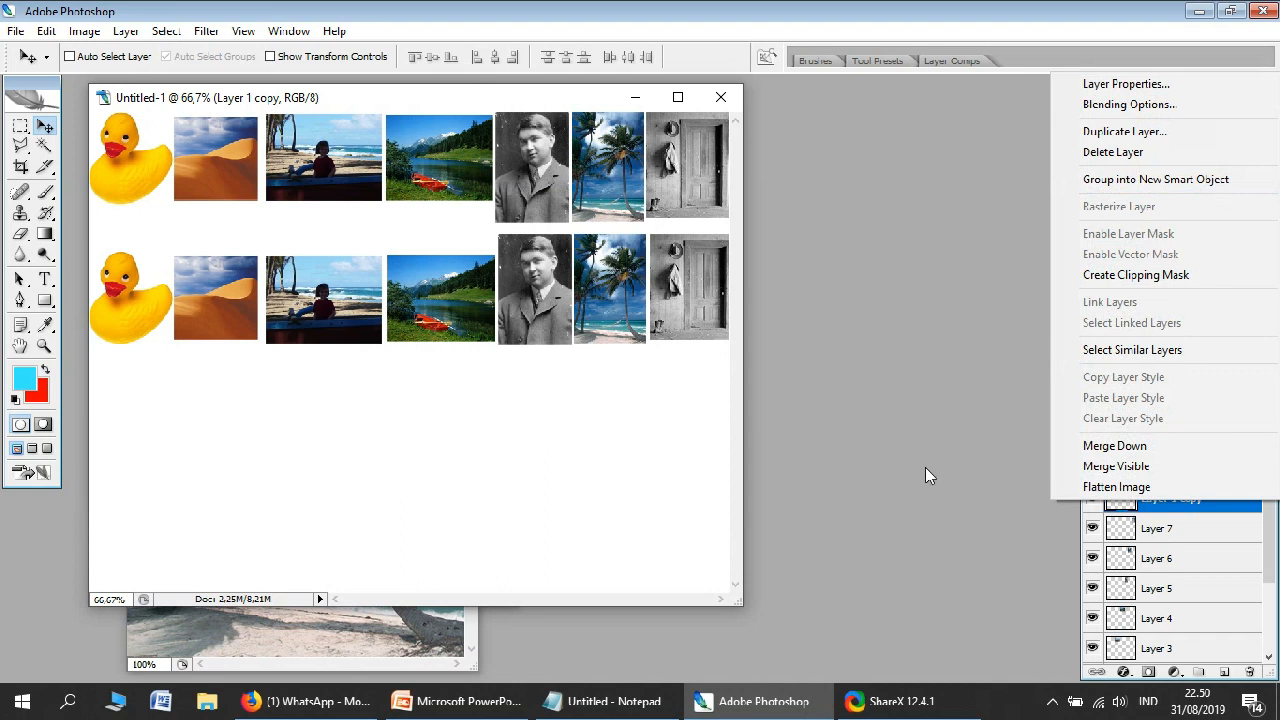
{"action": "key", "text": "Escape"}
Step: Rotate the second-row duck on Layer 1 copy by 180° with Free Transform
{"action": "left_click", "coordinate": [46, 31]}
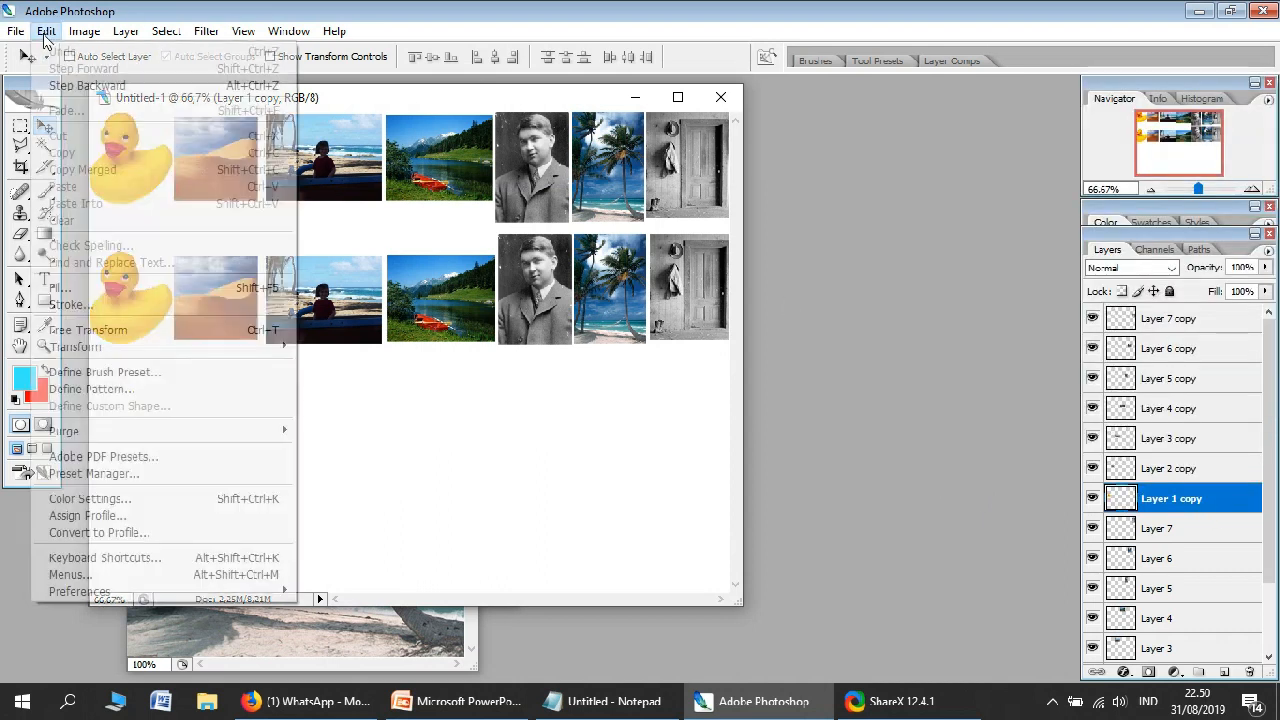
{"action": "left_click", "coordinate": [184, 330]}
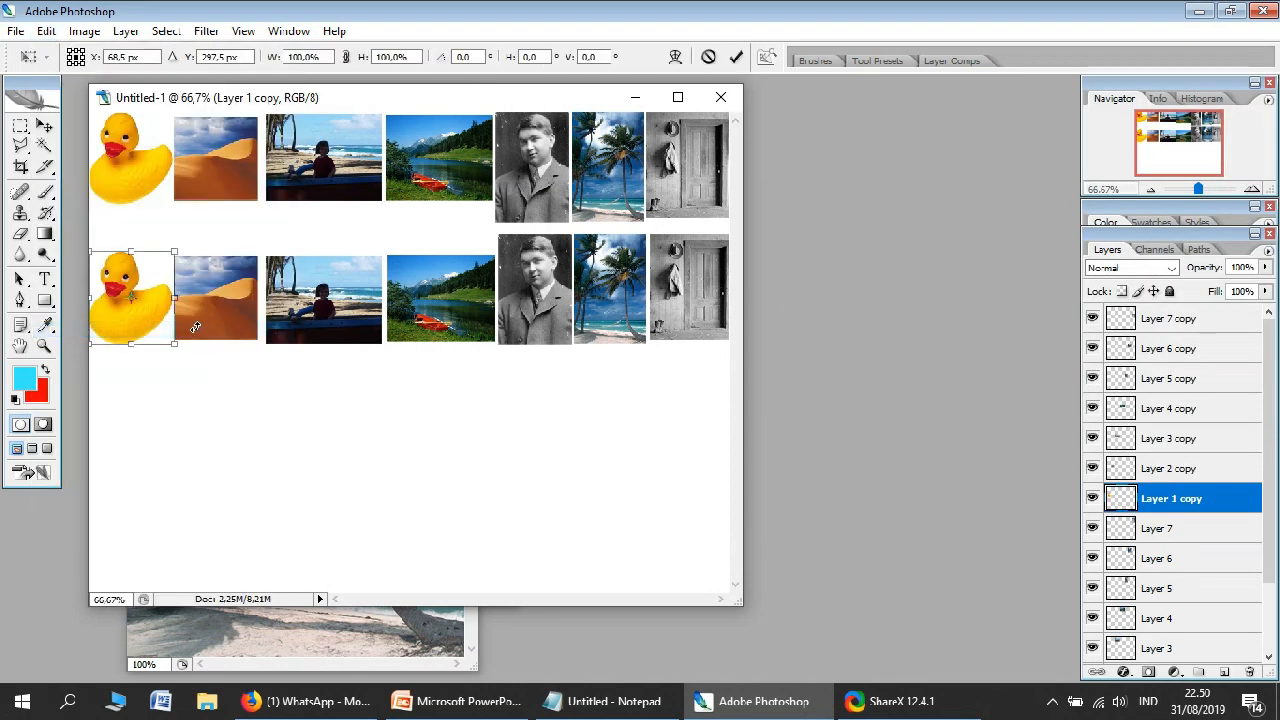
{"action": "right_click", "coordinate": [138, 320]}
{"action": "left_click", "coordinate": [216, 486]}
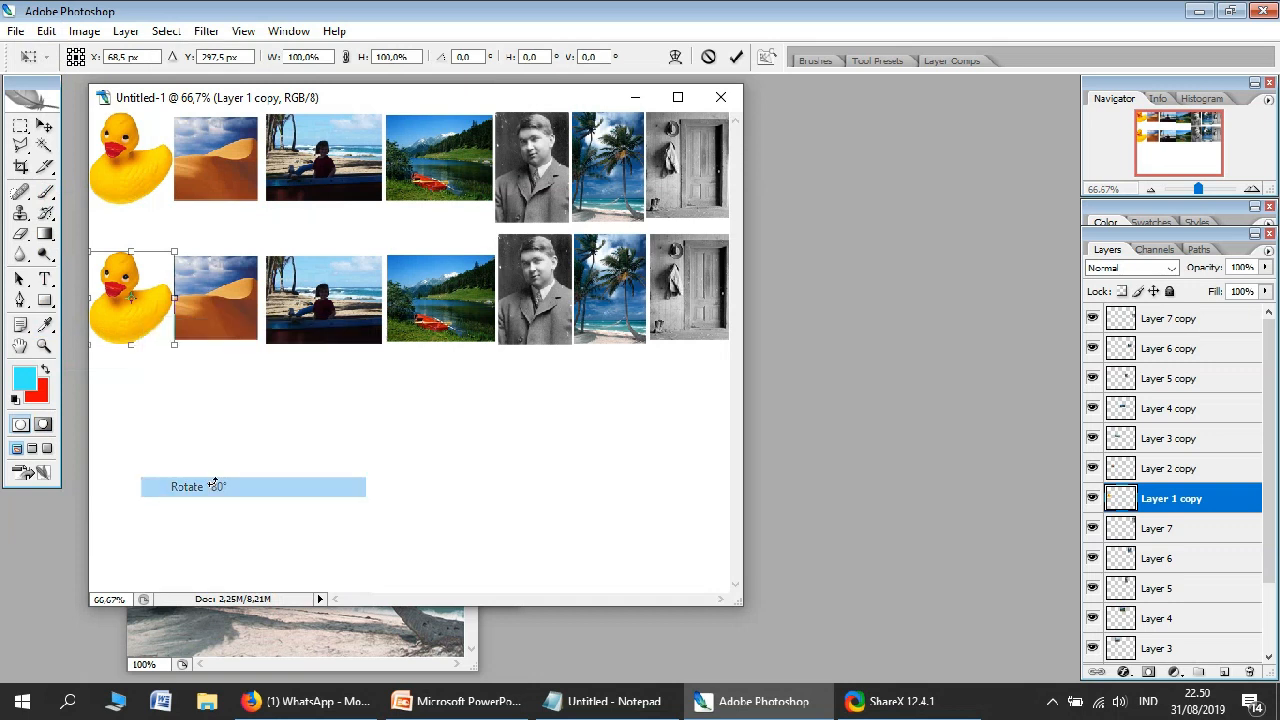
{"action": "left_click", "coordinate": [736, 57]}
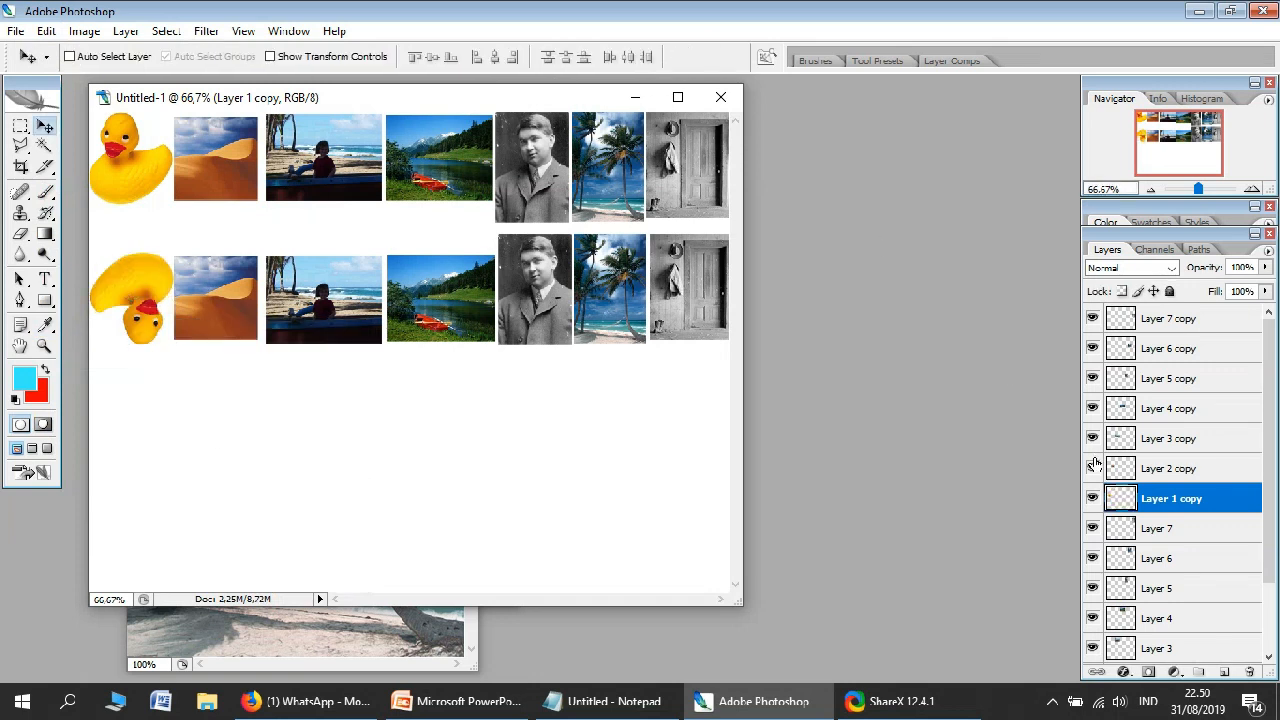
Step: Rotate the second-row desert image on Layer 2 copy 90° clockwise
{"action": "left_click", "coordinate": [1155, 468]}
{"action": "left_click", "coordinate": [46, 31]}
{"action": "left_click", "coordinate": [80, 334]}
{"action": "right_click", "coordinate": [236, 318]}
{"action": "left_click", "coordinate": [314, 502]}
{"action": "key", "text": "Return"}
Step: Rotate the second-row beach photo on Layer 3 copy 90° counterclockwise
{"action": "left_click", "coordinate": [1168, 438]}
{"action": "key", "text": "ctrl+t"}
{"action": "right_click", "coordinate": [340, 298]}
{"action": "left_click", "coordinate": [414, 486]}
{"action": "key", "text": "Return"}
Step: Rotate the second-row lake photo on Layer 4 copy by 180°
{"action": "right_click", "coordinate": [1198, 408]}
{"action": "left_click", "coordinate": [655, 318]}
{"action": "key", "text": "ctrl+t"}
{"action": "right_click", "coordinate": [471, 300]}
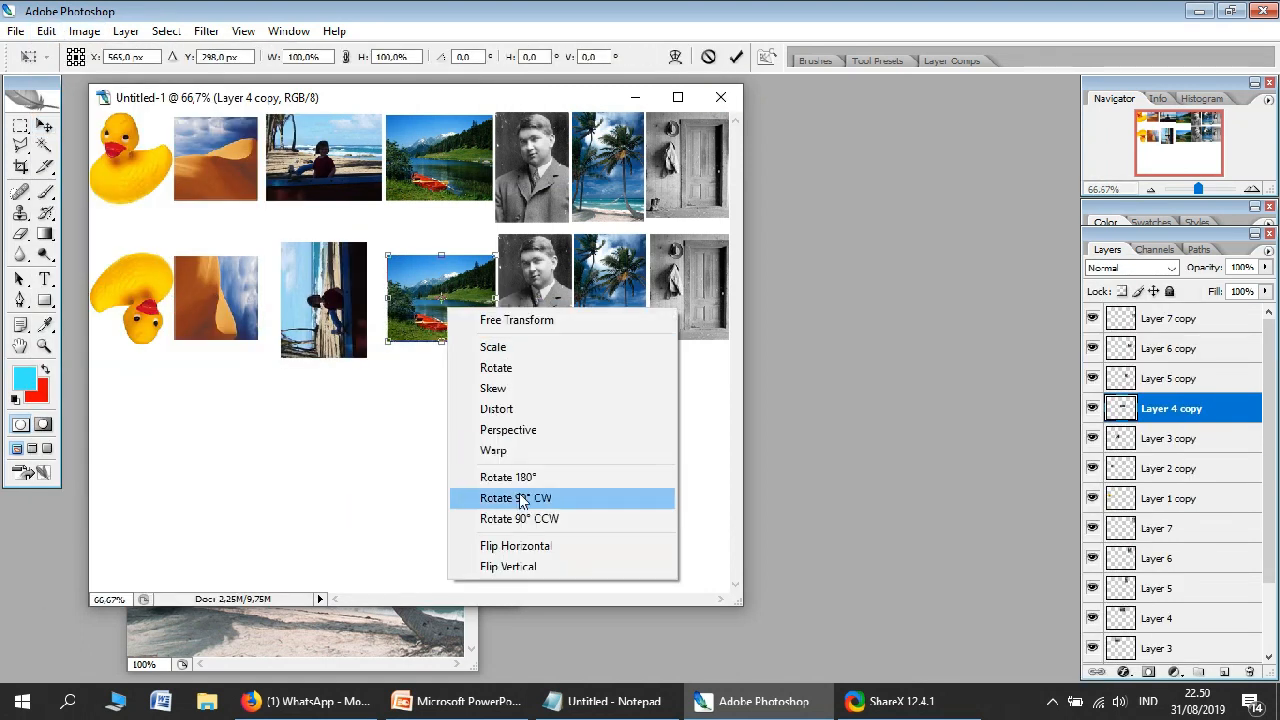
{"action": "left_click", "coordinate": [500, 492]}
{"action": "left_click", "coordinate": [736, 57]}
Step: Turn the second-row portrait on Layer 5 copy upside down with two successive 90° clockwise rotations
{"action": "left_click", "coordinate": [1170, 378]}
{"action": "key", "text": "ctrl+t"}
{"action": "right_click", "coordinate": [557, 327]}
{"action": "left_click", "coordinate": [655, 520]}
{"action": "right_click", "coordinate": [560, 296]}
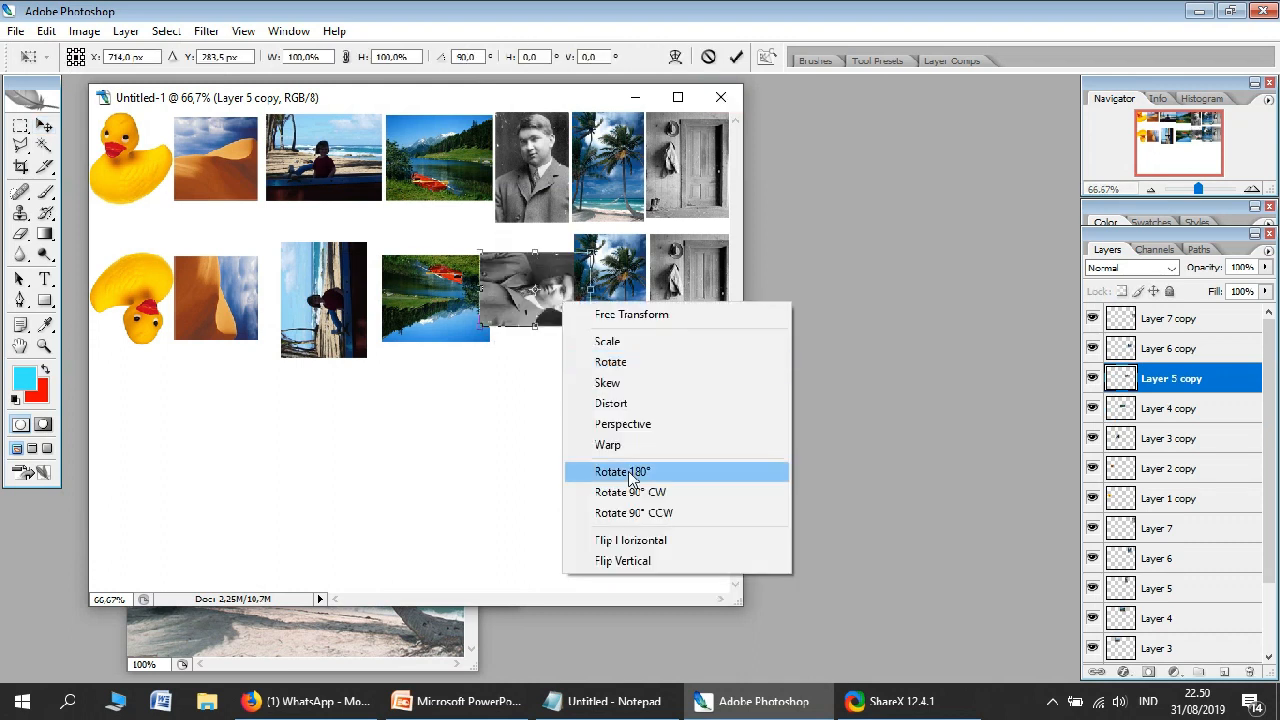
{"action": "left_click", "coordinate": [624, 487]}
{"action": "left_click", "coordinate": [736, 57]}
Step: Turn the second-row palm tree image on Layer 6 copy by 180° with Free Transform
{"action": "left_click", "coordinate": [640, 259], "text": "ctrl"}
{"action": "key", "text": "ctrl+t"}
{"action": "right_click", "coordinate": [640, 259]}
{"action": "left_click", "coordinate": [700, 538]}
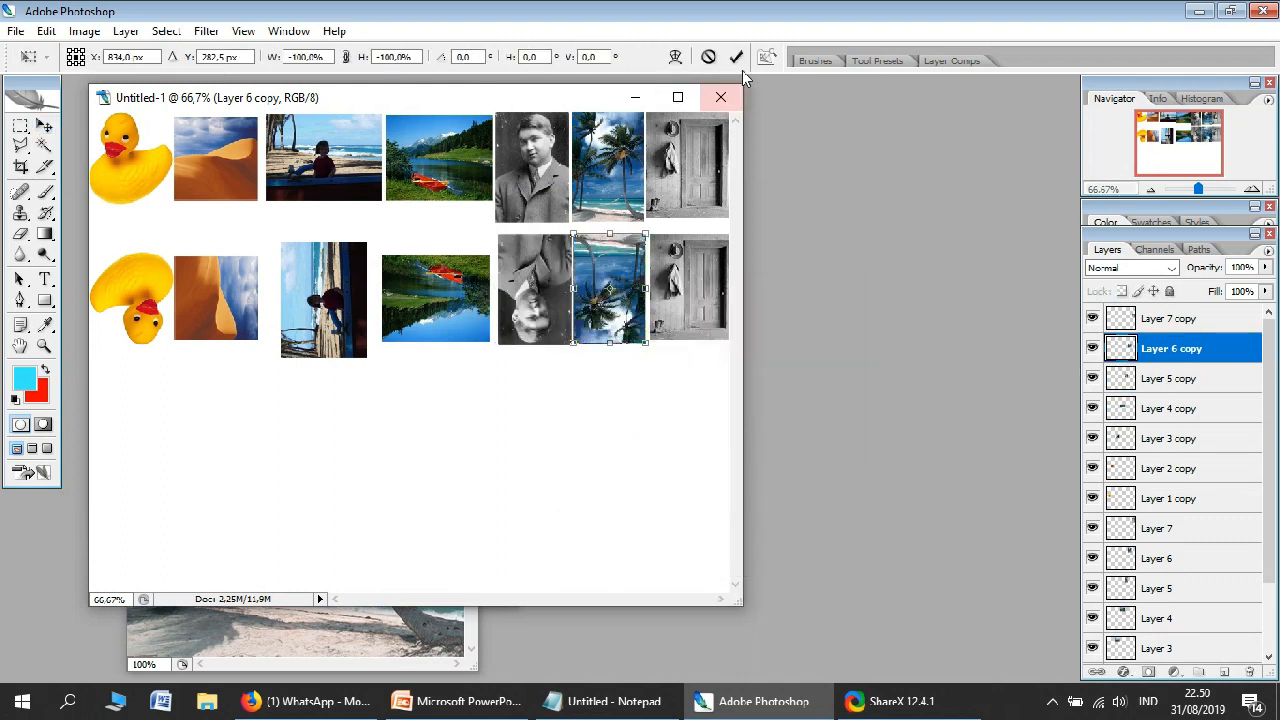
{"action": "left_click", "coordinate": [736, 57]}
Step: Turn the second-row door image on Layer 7 copy by 180° with Free Transform
{"action": "left_click", "coordinate": [690, 290], "text": "ctrl"}
{"action": "key", "text": "ctrl+t"}
{"action": "right_click", "coordinate": [694, 290]}
{"action": "left_click", "coordinate": [760, 536]}
Step: Replace the Notepad text with "ok.. siap deh baris 2." and "kita lanjut baris ke 3. dan kita buat efek2 selain rotasi ya."
{"action": "left_click", "coordinate": [612, 701]}
{"action": "key", "text": "ctrl+a"}
{"action": "type", "text": "ok.. siap deh baris 2."}
{"action": "key", "text": "Return"}
{"action": "key", "text": "Return"}
{"action": "type", "text": "kita lanjut baris ke 3. dan kita buat"}
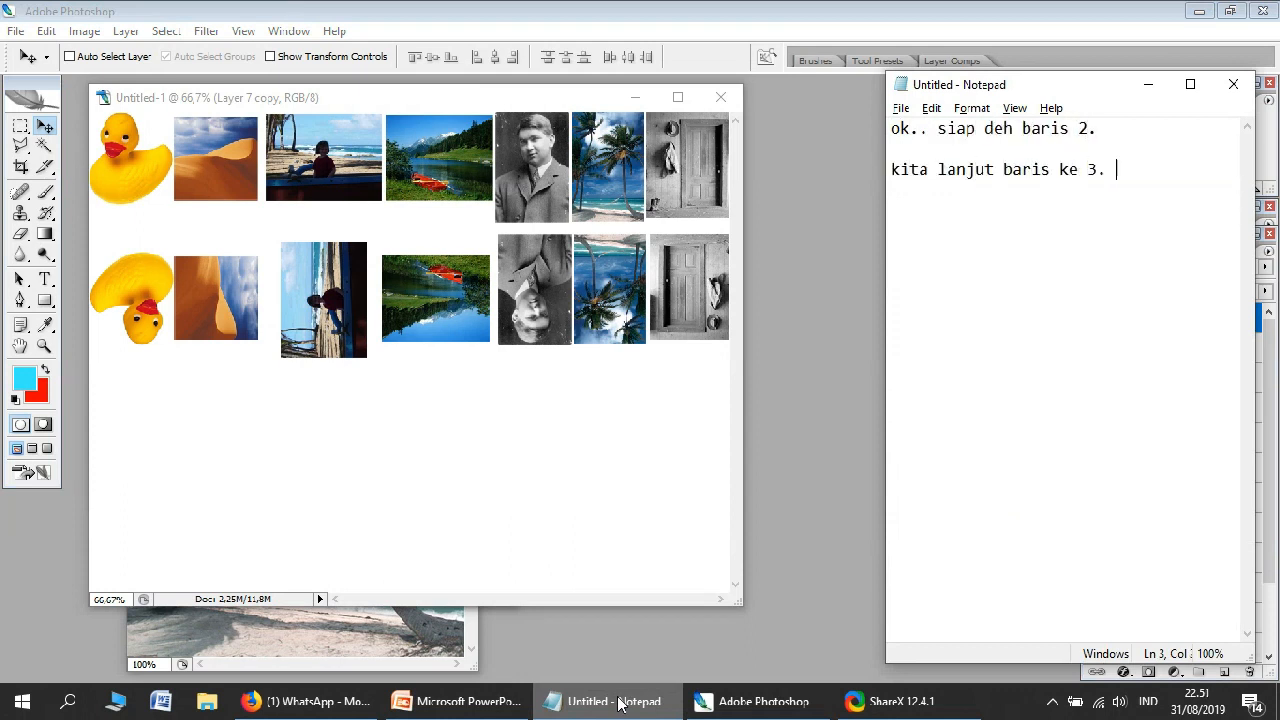
{"action": "key", "text": "Return"}
{"action": "type", "text": "efek2 selain rotasi ya."}
{"action": "key", "text": "Return"}
{"action": "key", "text": "Return"}
Step: Add the note "silahkan duplikat layer yg baris 1 dan tarik tempatkan di baris 3" below the existing text
{"action": "type", "text": "silahkan duplikat "}
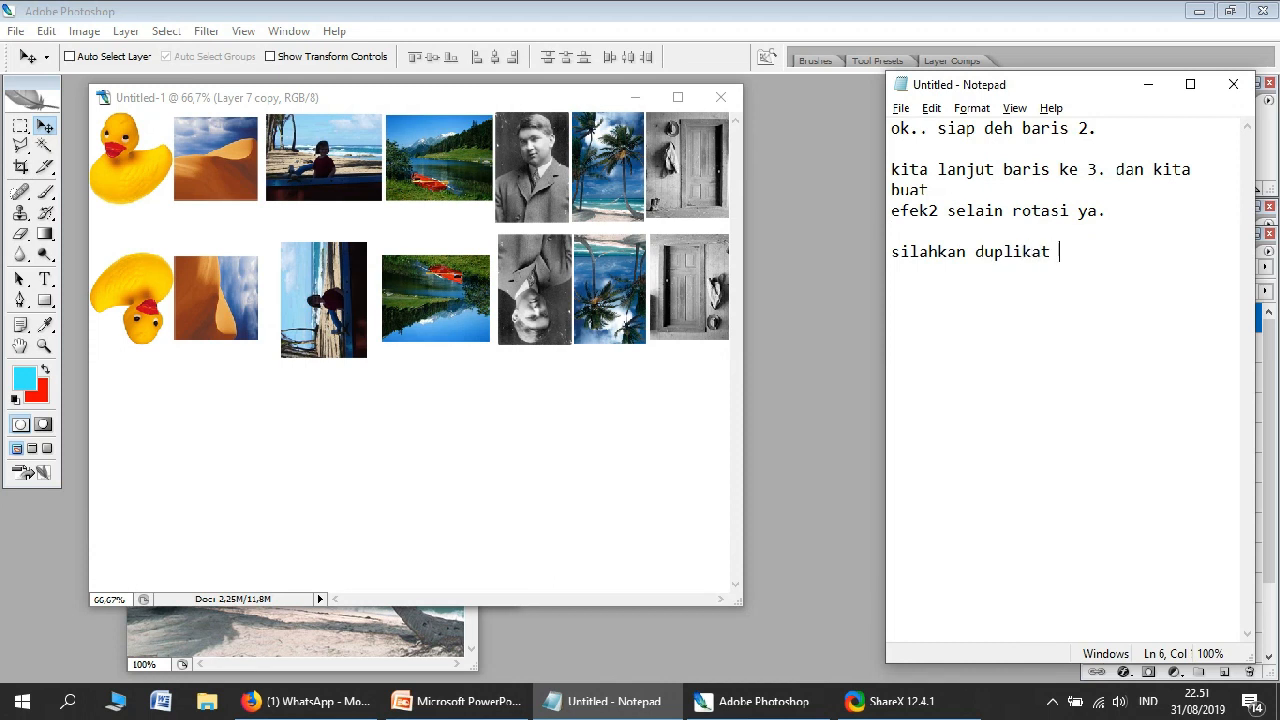
{"action": "type", "text": "layer yg ba"}
{"action": "type", "text": "ris 1 dan larik tempatkan di baris 3"}
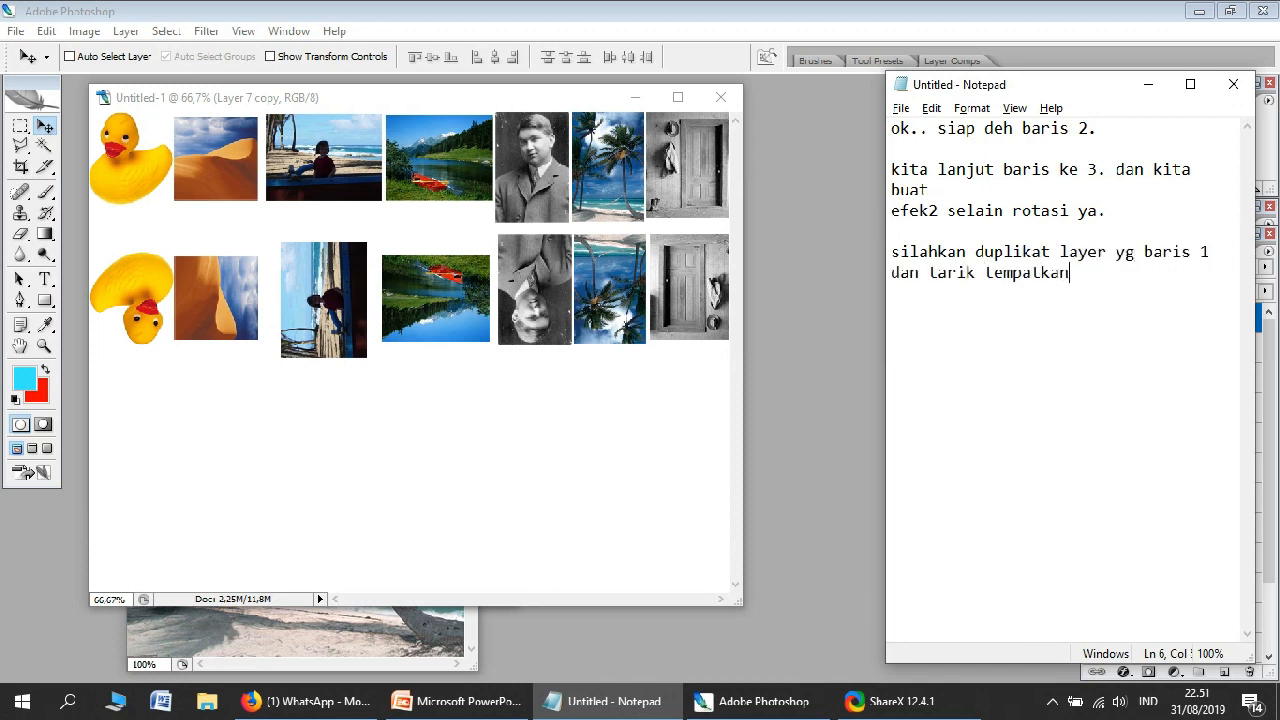
{"action": "key", "text": "Return"}
Step: Return to Photoshop and select Layer 1, the layer of the first-row duck
{"action": "left_click", "coordinate": [540, 316]}
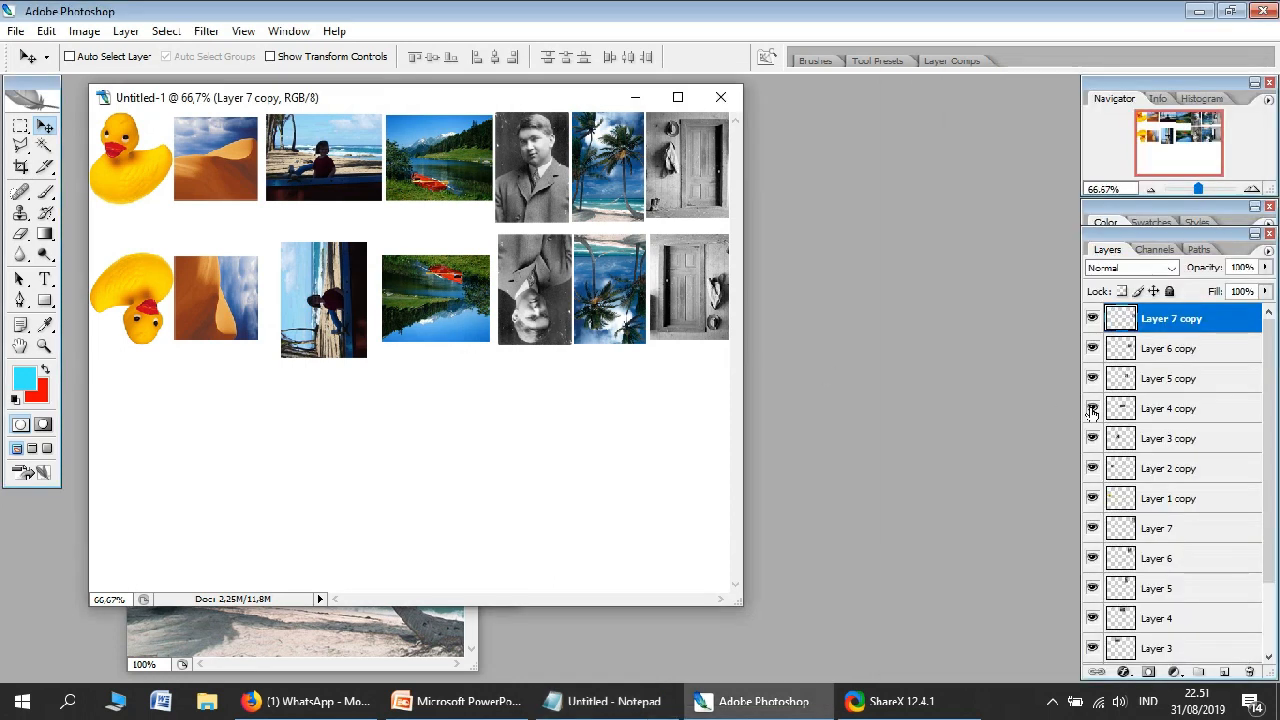
{"action": "scroll", "coordinate": [1178, 395], "scroll_direction": "down", "scroll_amount": 1}
{"action": "left_click", "coordinate": [1168, 619]}
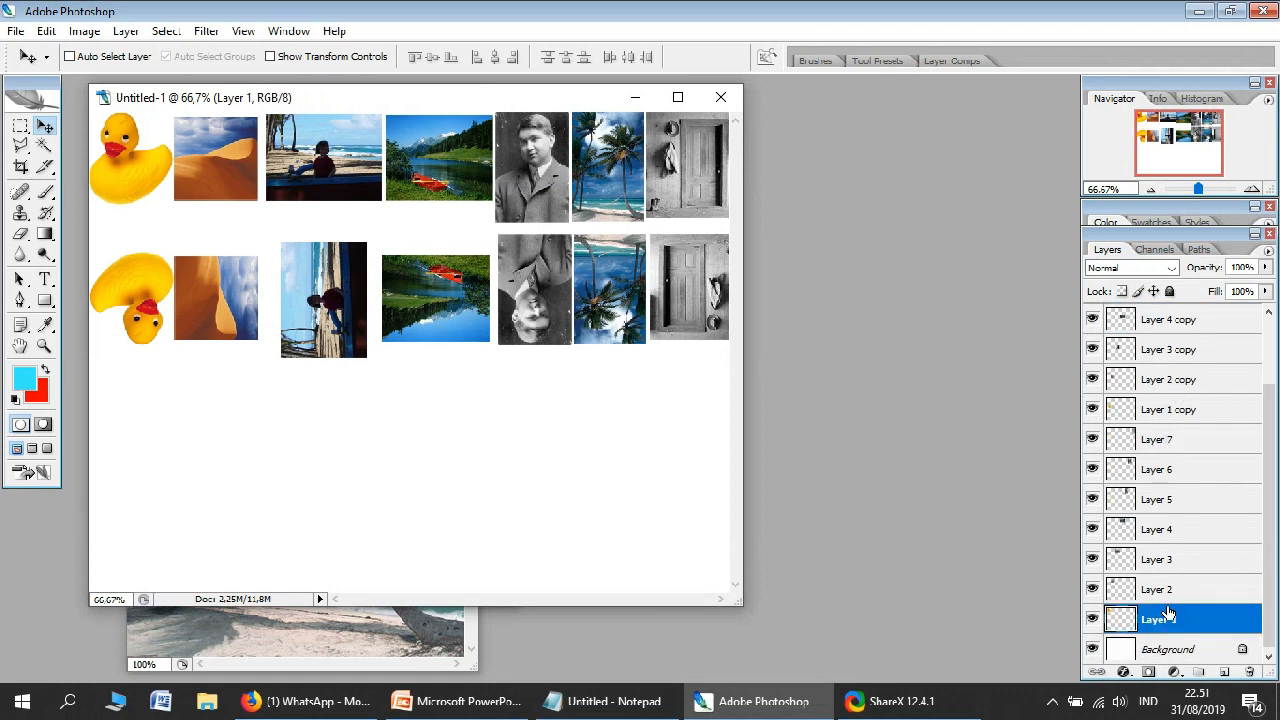
Step: In Notepad, add "jika mau sekaligus di duplikasi.. klik layer 1-7" and "caranya tahan tombol CTRL, lalu pakai mouse pilih lay"
{"action": "left_click", "coordinate": [628, 703]}
{"action": "type", "text": "jika mau sekaligus di duplikasi.."}
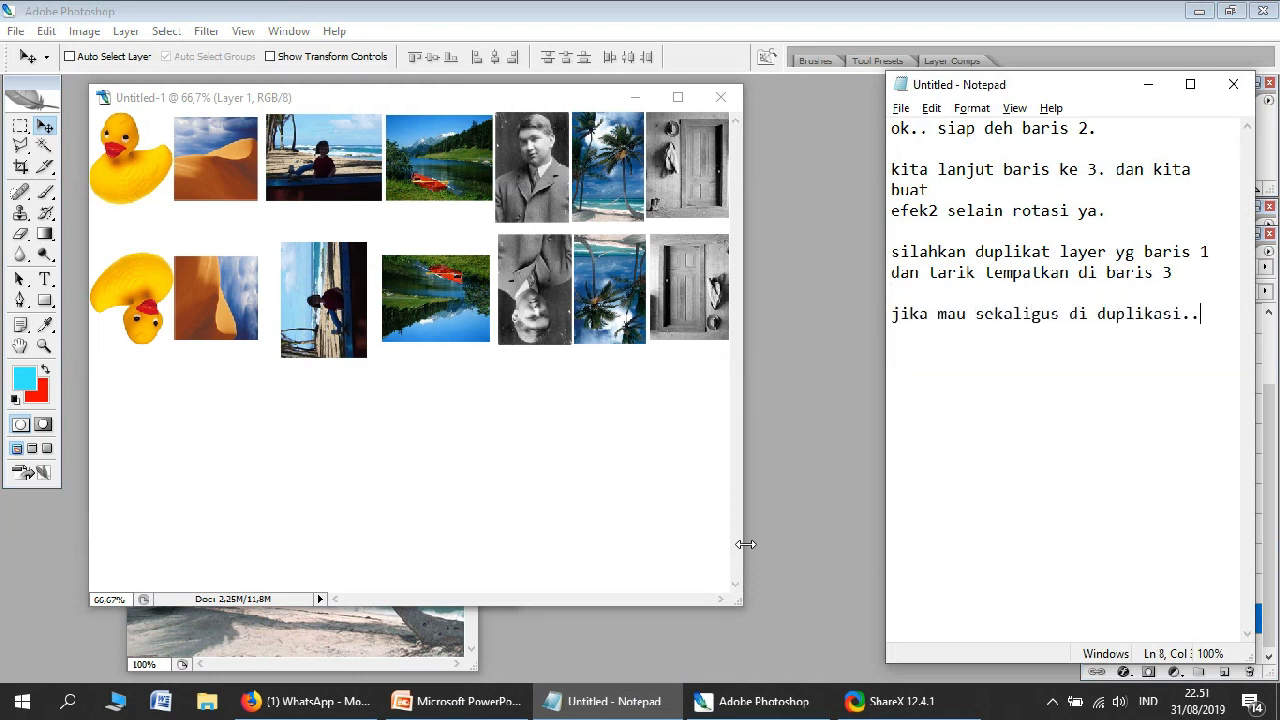
{"action": "type", "text": " klik layer 1-7"}
{"action": "key", "text": "Return"}
{"action": "type", "text": "caranya tahan tombol CTRL , lalu pakai mouse pilih lay"}
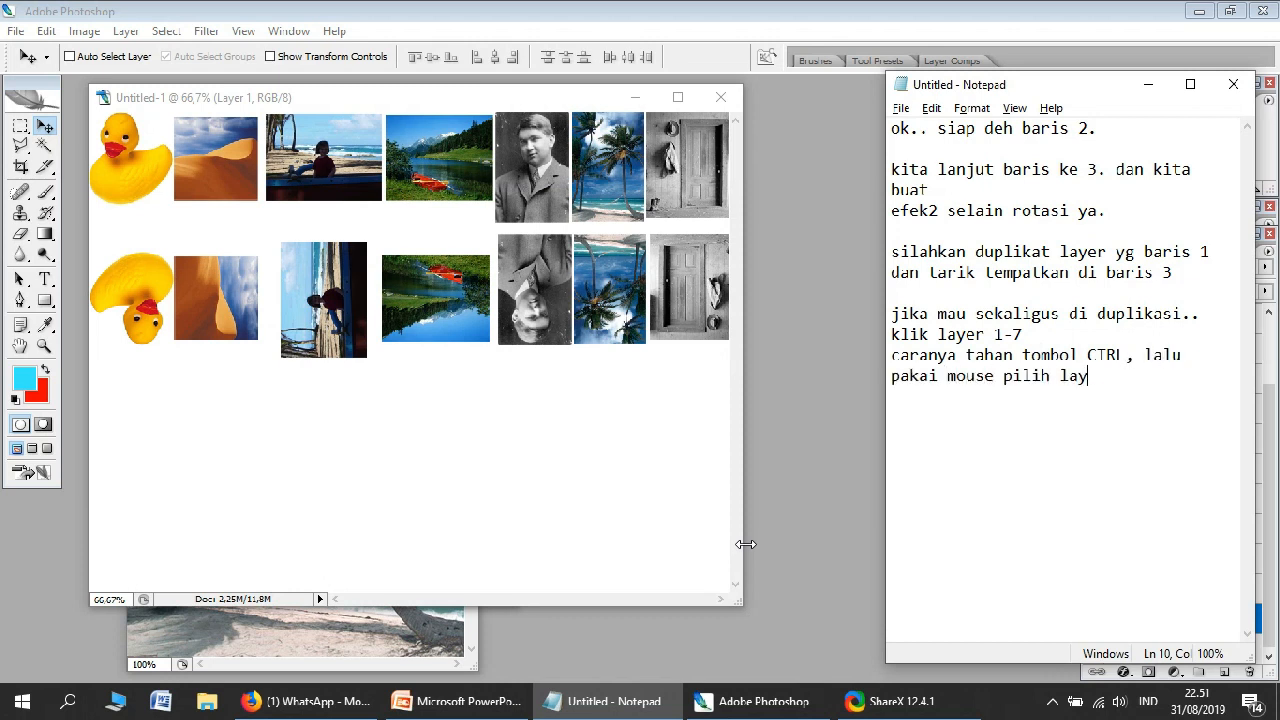
Step: Back in Photoshop, duplicate Layers 1 to 7 together within Untitled-1 and move the copies down to form a third row
{"action": "left_click", "coordinate": [690, 343]}
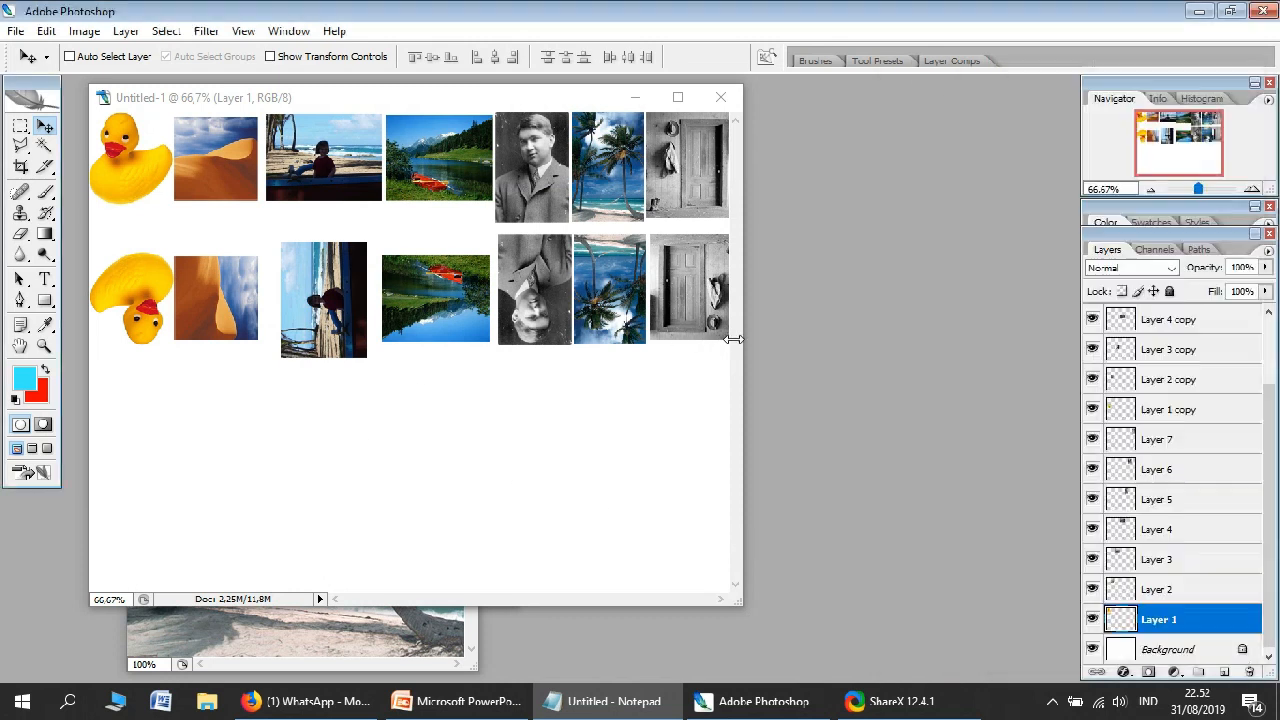
{"action": "left_click", "coordinate": [1172, 600], "text": "ctrl"}
{"action": "left_click", "coordinate": [1171, 562], "text": "ctrl"}
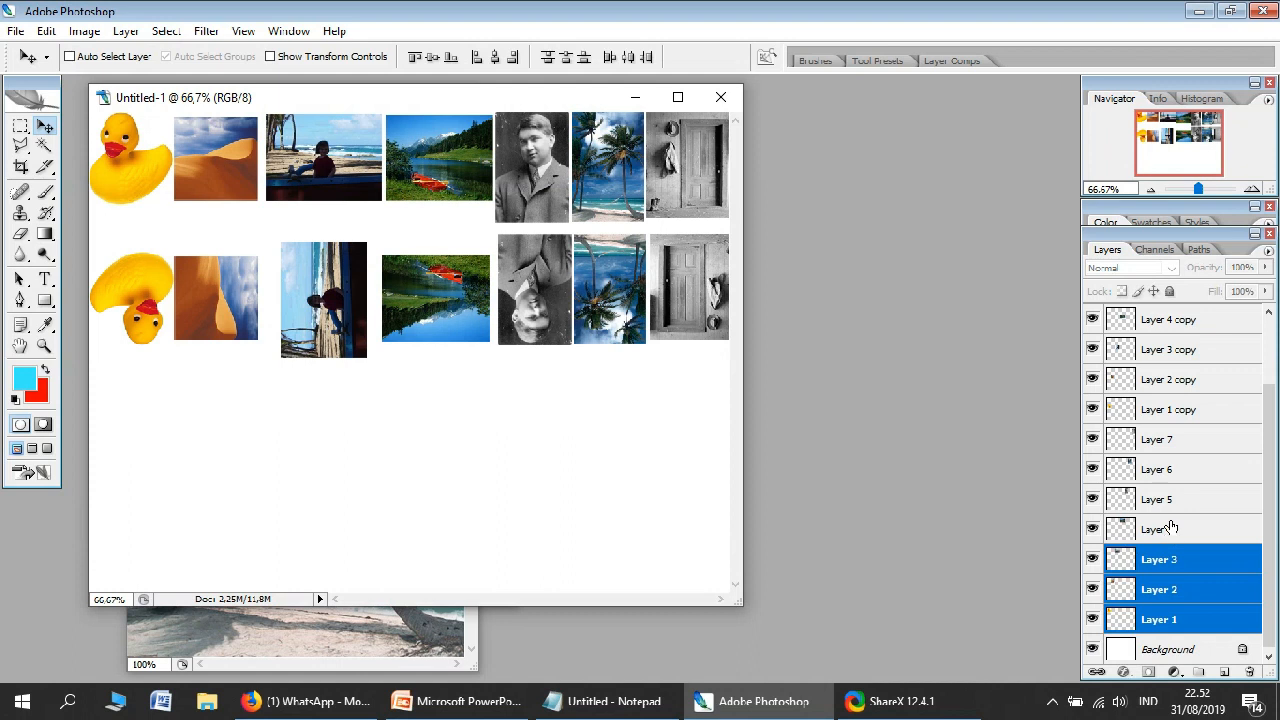
{"action": "left_click", "coordinate": [1171, 531], "text": "ctrl"}
{"action": "left_click", "coordinate": [1171, 500], "text": "ctrl"}
{"action": "left_click", "coordinate": [1170, 471], "text": "ctrl"}
{"action": "left_click", "coordinate": [1168, 441], "text": "ctrl"}
{"action": "right_click", "coordinate": [1168, 441]}
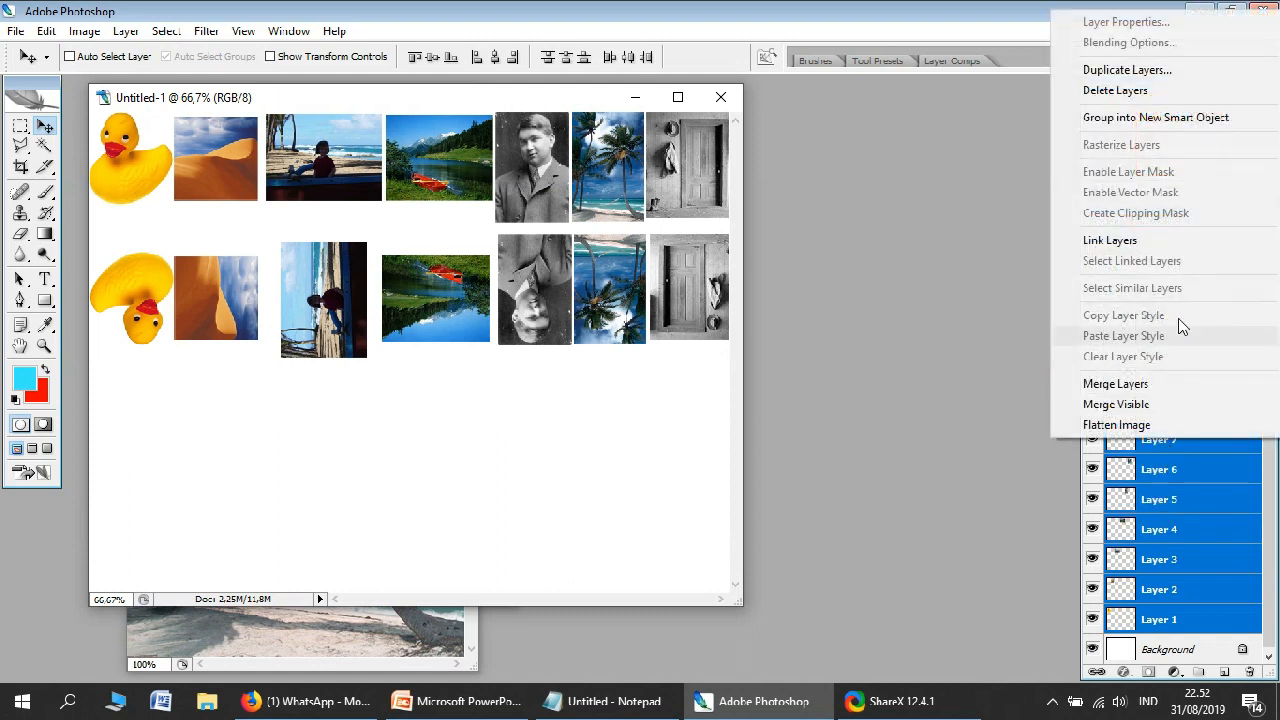
{"action": "left_click", "coordinate": [1165, 70]}
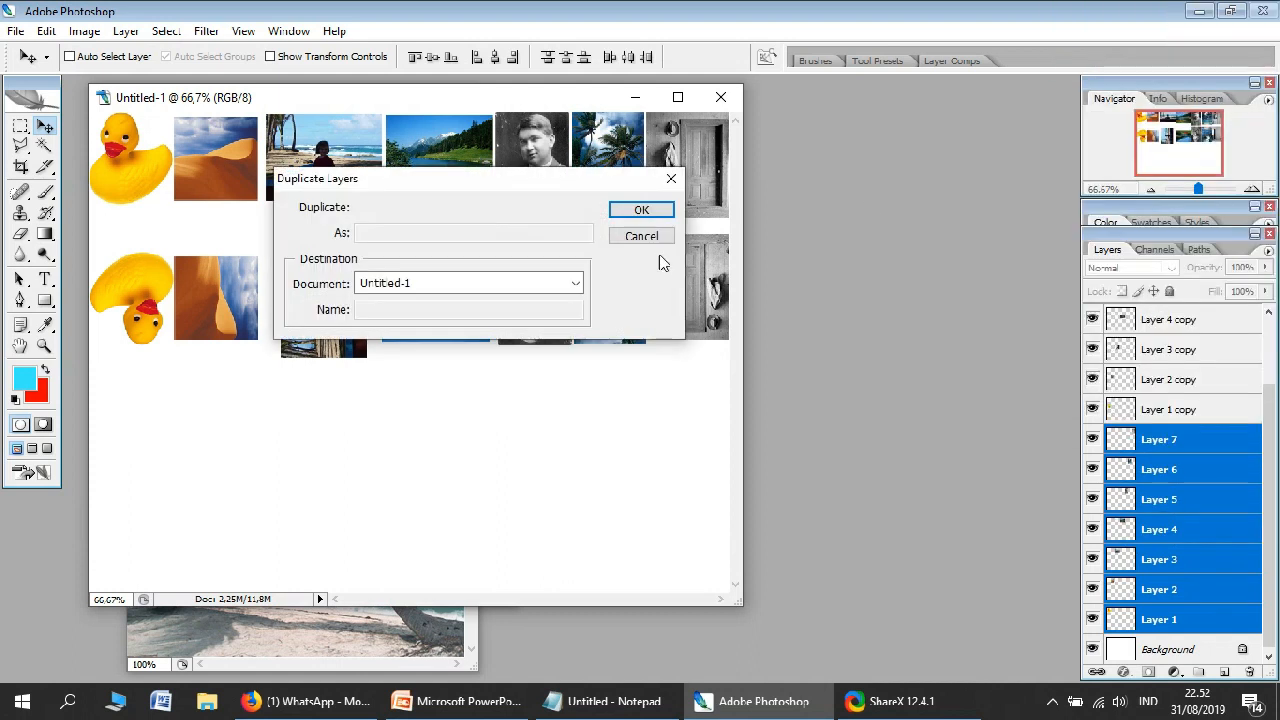
{"action": "left_click", "coordinate": [643, 206]}
{"action": "scroll", "coordinate": [1160, 454], "scroll_direction": "down", "scroll_amount": 2}
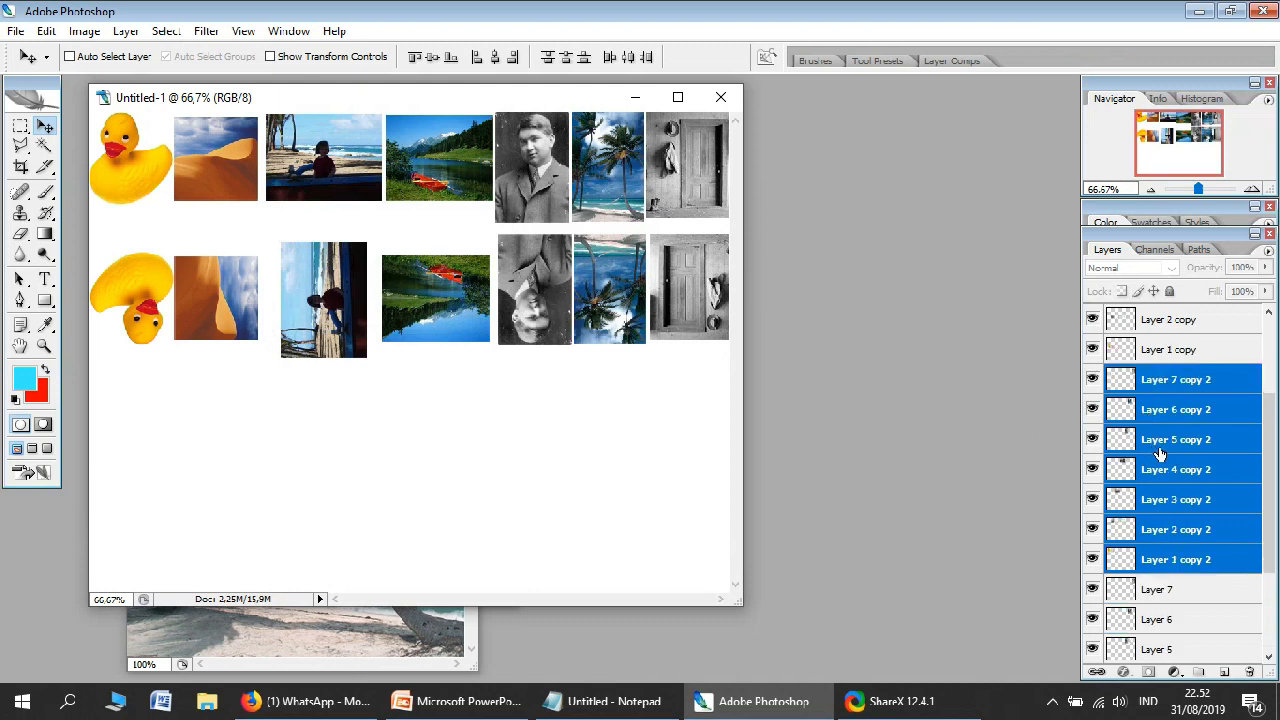
{"action": "left_click_drag", "start_coordinate": [548, 287], "coordinate": [549, 500]}
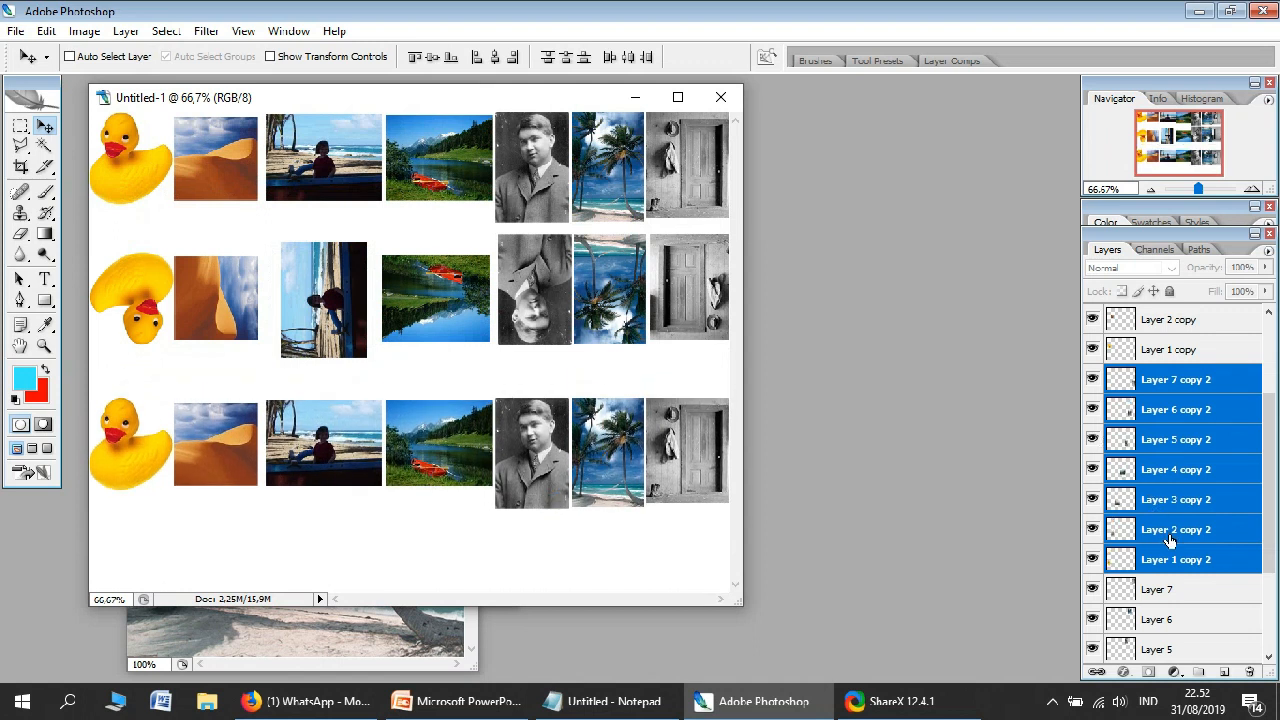
Step: Flip the third-row duck on Layer 1 copy 2 horizontally
{"action": "left_click", "coordinate": [1177, 561]}
{"action": "left_click", "coordinate": [1092, 560]}
{"action": "left_click", "coordinate": [1092, 560]}
{"action": "key", "text": "ctrl+t"}
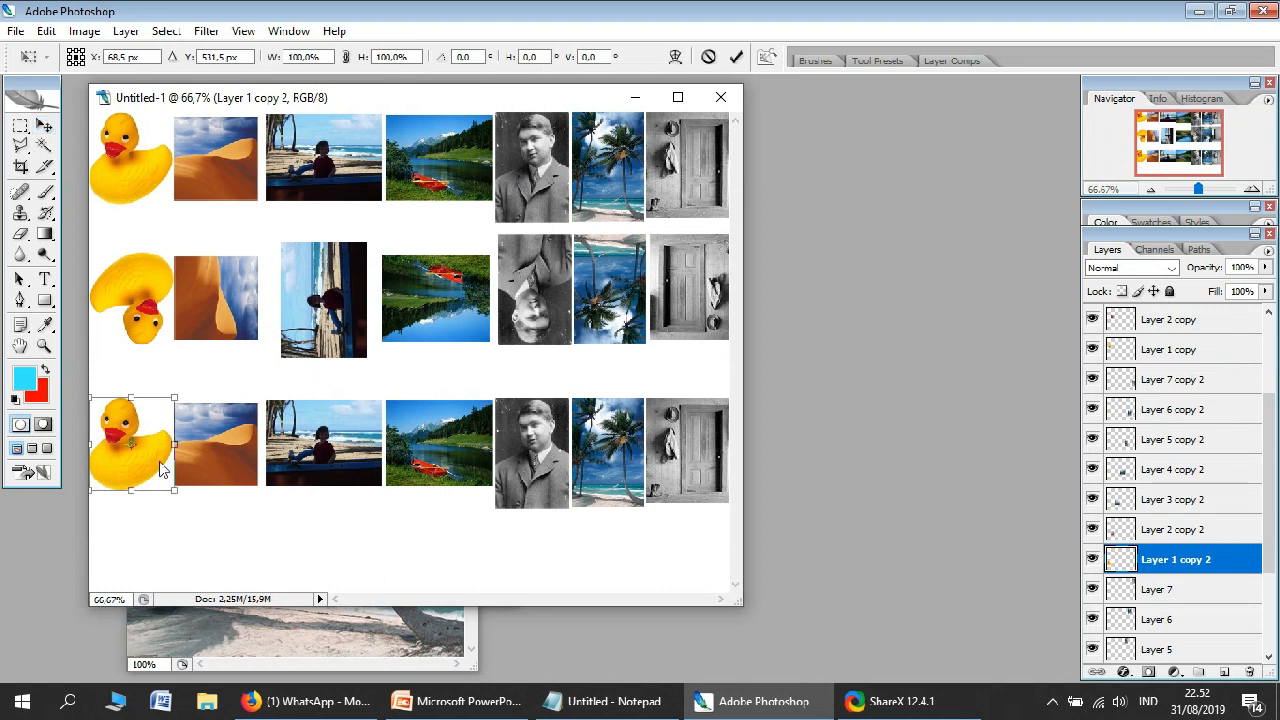
{"action": "right_click", "coordinate": [163, 470]}
{"action": "left_click", "coordinate": [215, 424]}
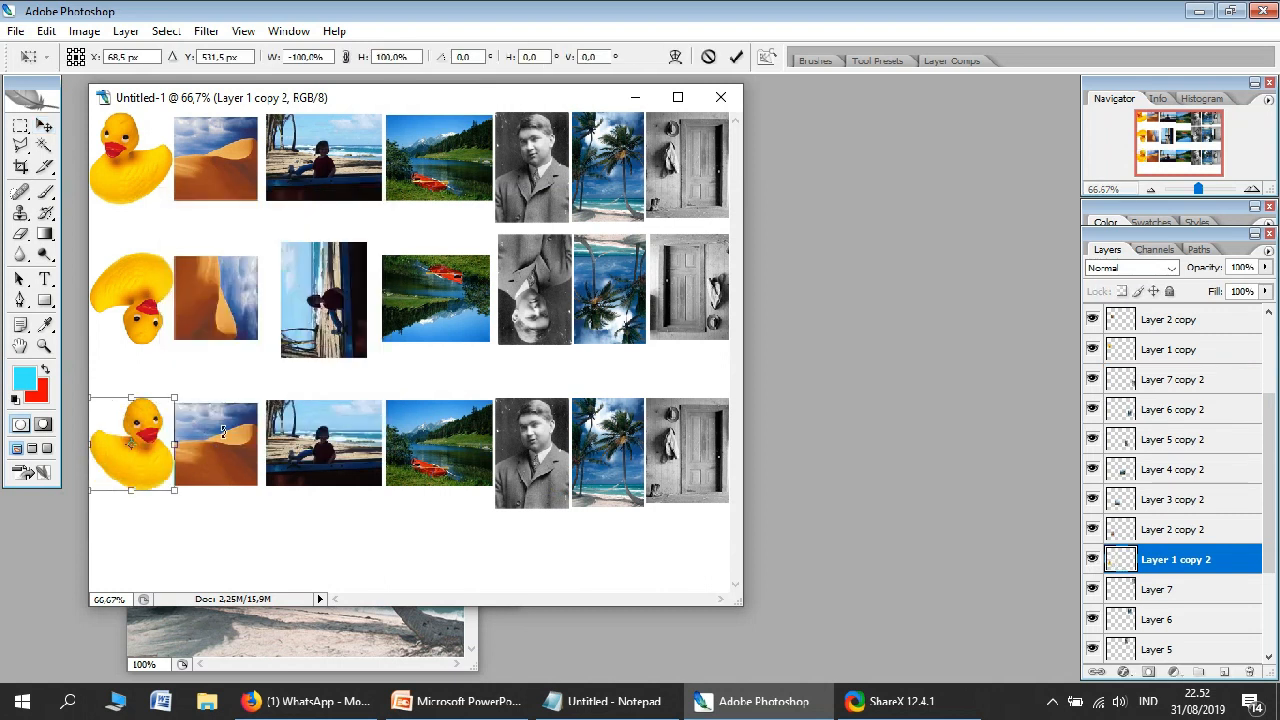
{"action": "left_click", "coordinate": [736, 56]}
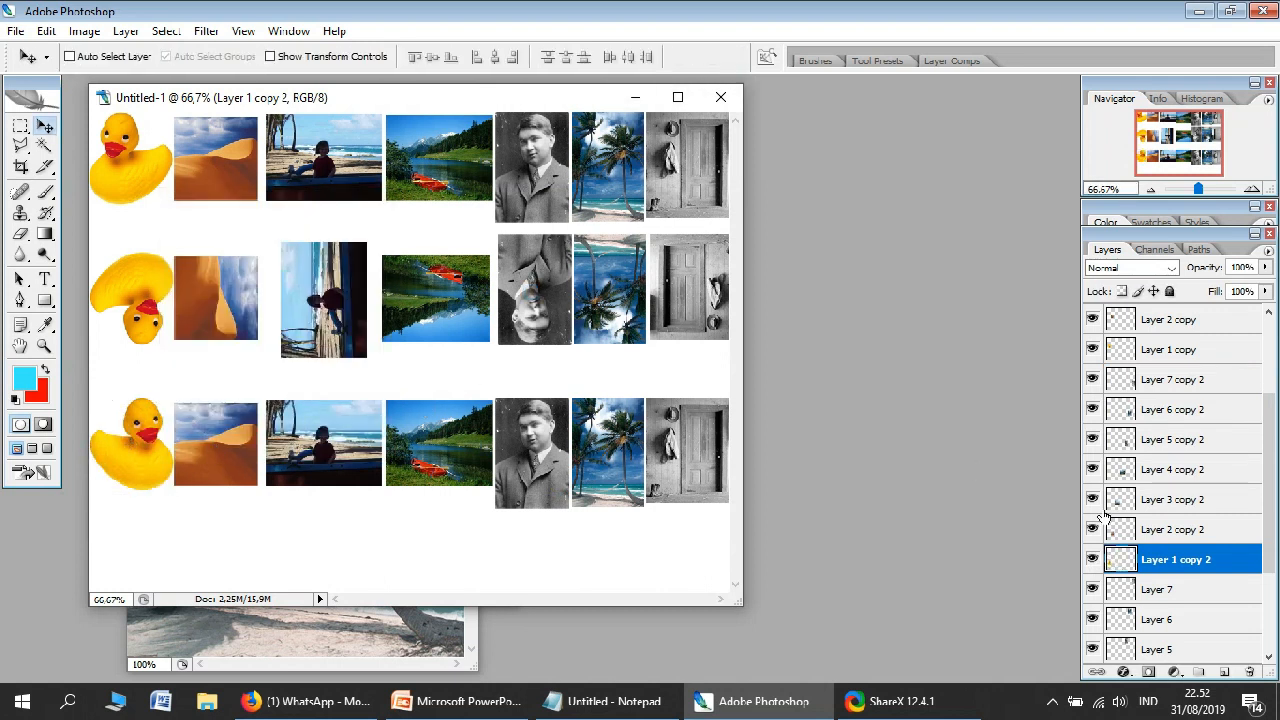
Step: Warp the third-row desert image on Layer 2 copy 2 by pulling its lower edge down into a bulge
{"action": "left_click", "coordinate": [1165, 530]}
{"action": "key", "text": "ctrl+t"}
{"action": "right_click", "coordinate": [212, 444]}
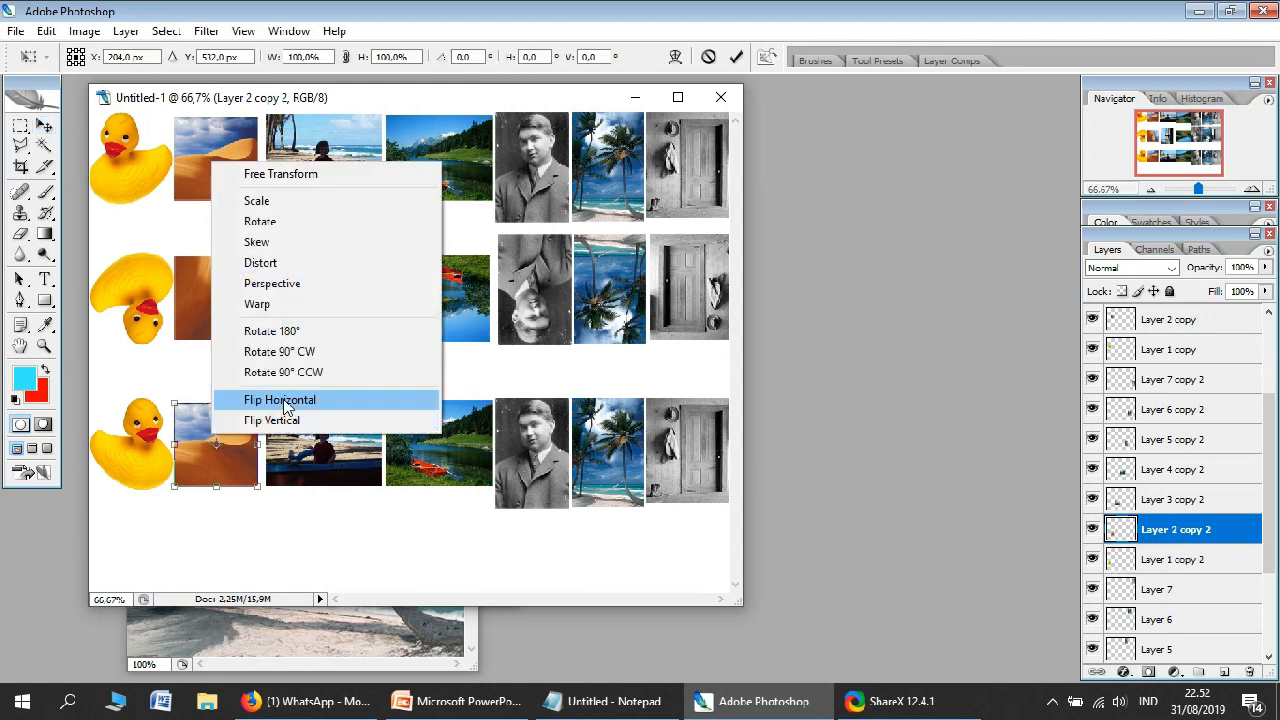
{"action": "left_click", "coordinate": [300, 304]}
{"action": "left_click_drag", "start_coordinate": [232, 487], "coordinate": [225, 537]}
{"action": "key", "text": "Return"}
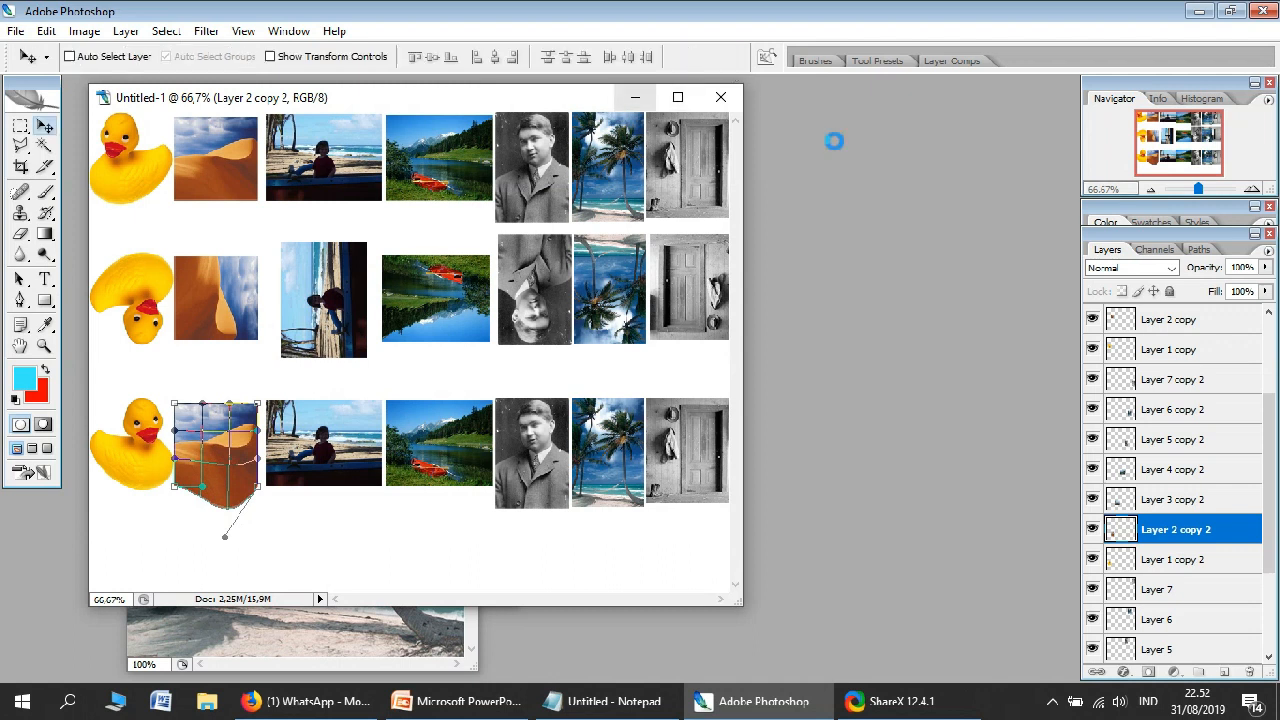
Step: Skew the third-row seaside image on Layer 3 copy 2 by shifting its lower edge slightly left
{"action": "left_click", "coordinate": [1206, 505]}
{"action": "key", "text": "ctrl+t"}
{"action": "right_click", "coordinate": [378, 464]}
{"action": "left_click", "coordinate": [440, 269]}
{"action": "left_click_drag", "start_coordinate": [329, 491], "coordinate": [386, 545]}
{"action": "left_click", "coordinate": [736, 57]}
Step: Distort the third-row lake image on Layer 4 copy 2 by pulling its lower-left corner down
{"action": "left_click", "coordinate": [1206, 469]}
{"action": "key", "text": "ctrl+t"}
{"action": "right_click", "coordinate": [481, 465]}
{"action": "left_click", "coordinate": [542, 291]}
{"action": "left_click", "coordinate": [736, 57]}
Step: Warp the third-row portrait on Layer 5 copy 2, pulling its upper-right corner up and its lower-left part down and outward
{"action": "left_click", "coordinate": [1206, 439]}
{"action": "key", "text": "ctrl+t"}
{"action": "right_click", "coordinate": [490, 172]}
{"action": "left_click", "coordinate": [535, 318]}
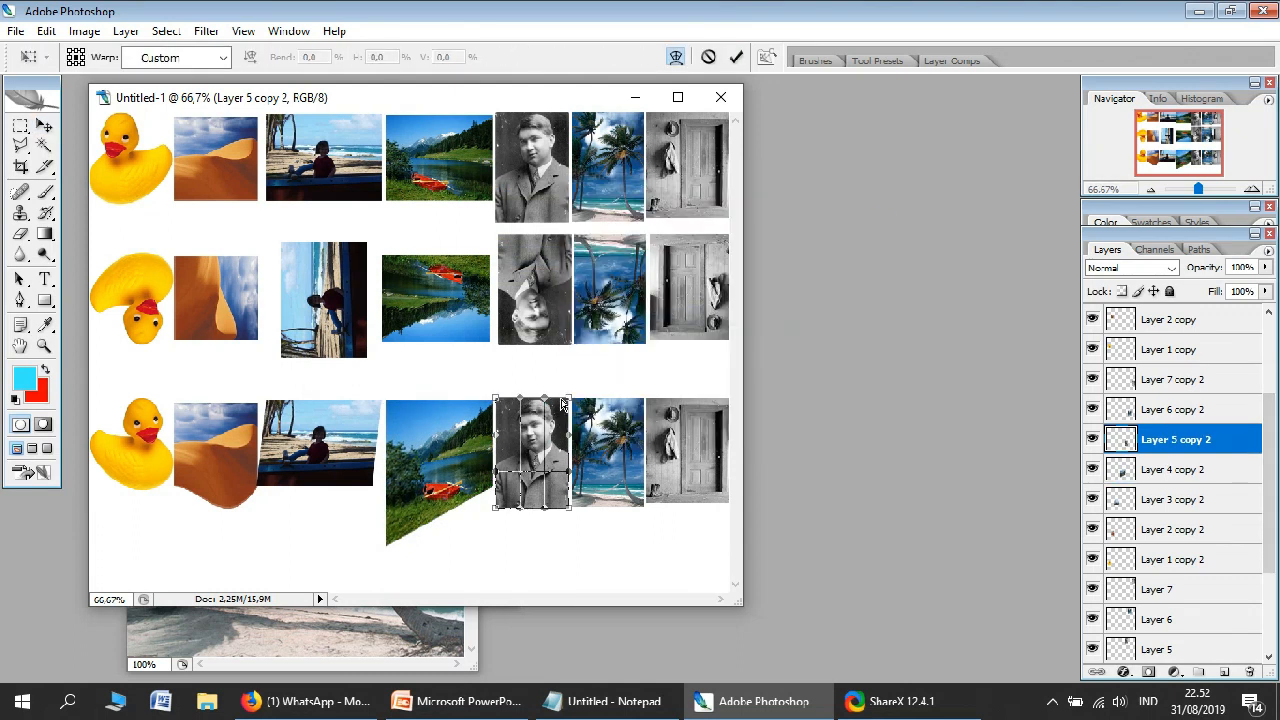
{"action": "left_click_drag", "start_coordinate": [569, 398], "coordinate": [572, 365]}
{"action": "left_click_drag", "start_coordinate": [520, 507], "coordinate": [482, 562]}
{"action": "left_click", "coordinate": [736, 57]}
Step: Distort the third-row palm image on Layer 6 copy 2 by pulling its lower-right corner down
{"action": "left_click", "coordinate": [1206, 409]}
{"action": "key", "text": "ctrl+t"}
{"action": "right_click", "coordinate": [630, 170]}
{"action": "left_click", "coordinate": [735, 425]}
{"action": "right_click", "coordinate": [633, 443]}
{"action": "left_click", "coordinate": [737, 425]}
{"action": "right_click", "coordinate": [633, 443]}
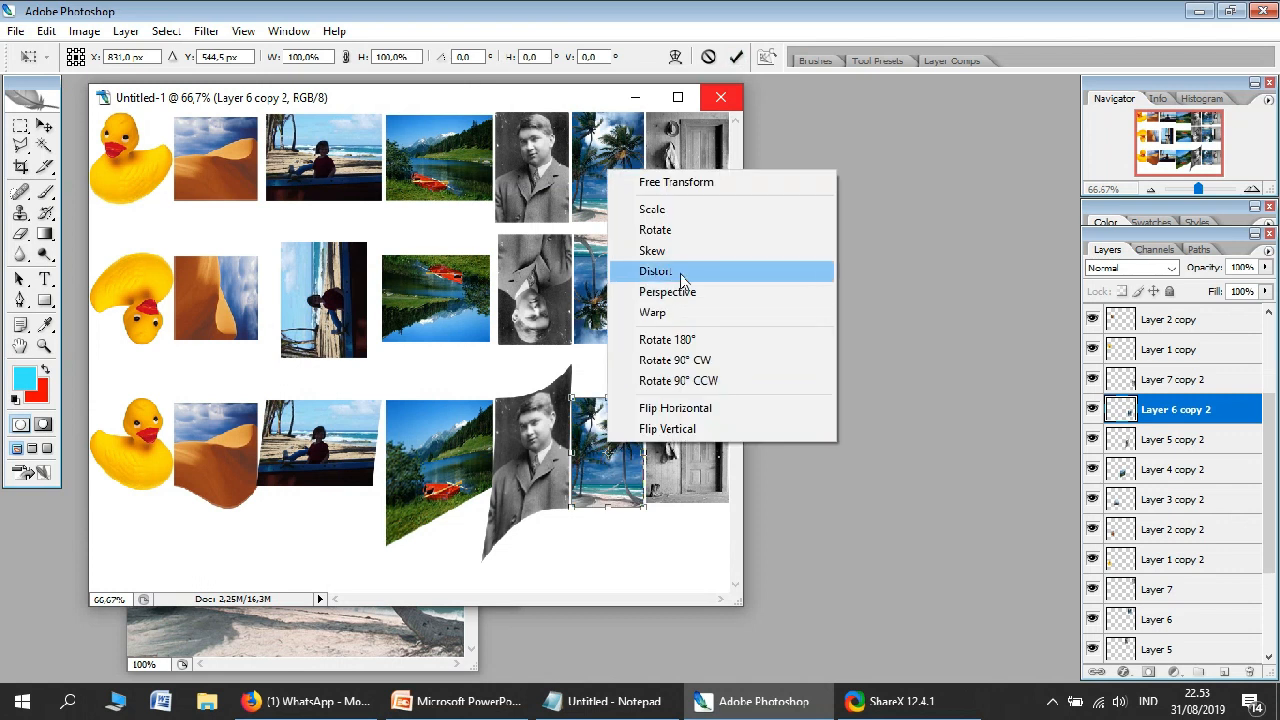
{"action": "left_click", "coordinate": [680, 275]}
{"action": "left_click_drag", "start_coordinate": [644, 507], "coordinate": [646, 560]}
{"action": "left_click", "coordinate": [736, 57]}
Step: Flip the third-row door image on Layer 7 copy 2 horizontally
{"action": "left_click", "coordinate": [1175, 379]}
{"action": "key", "text": "ctrl+t"}
{"action": "right_click", "coordinate": [704, 464]}
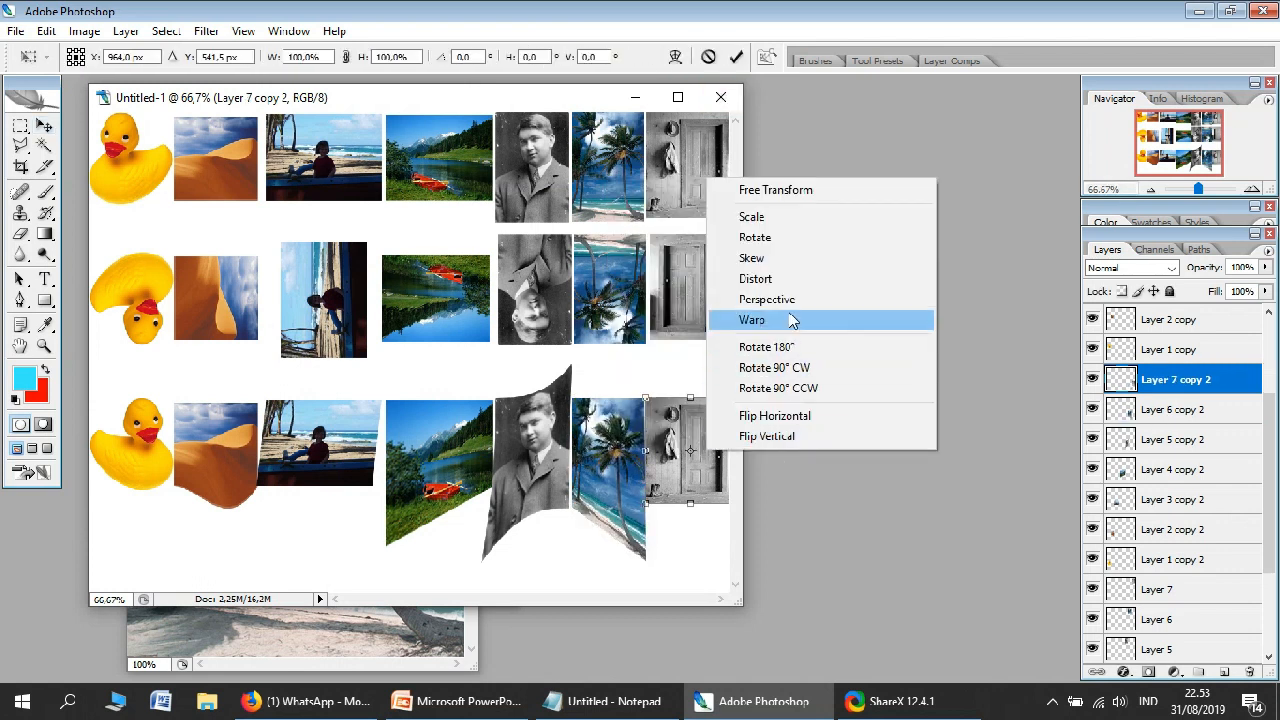
{"action": "left_click", "coordinate": [735, 411]}
{"action": "key", "text": "Return"}
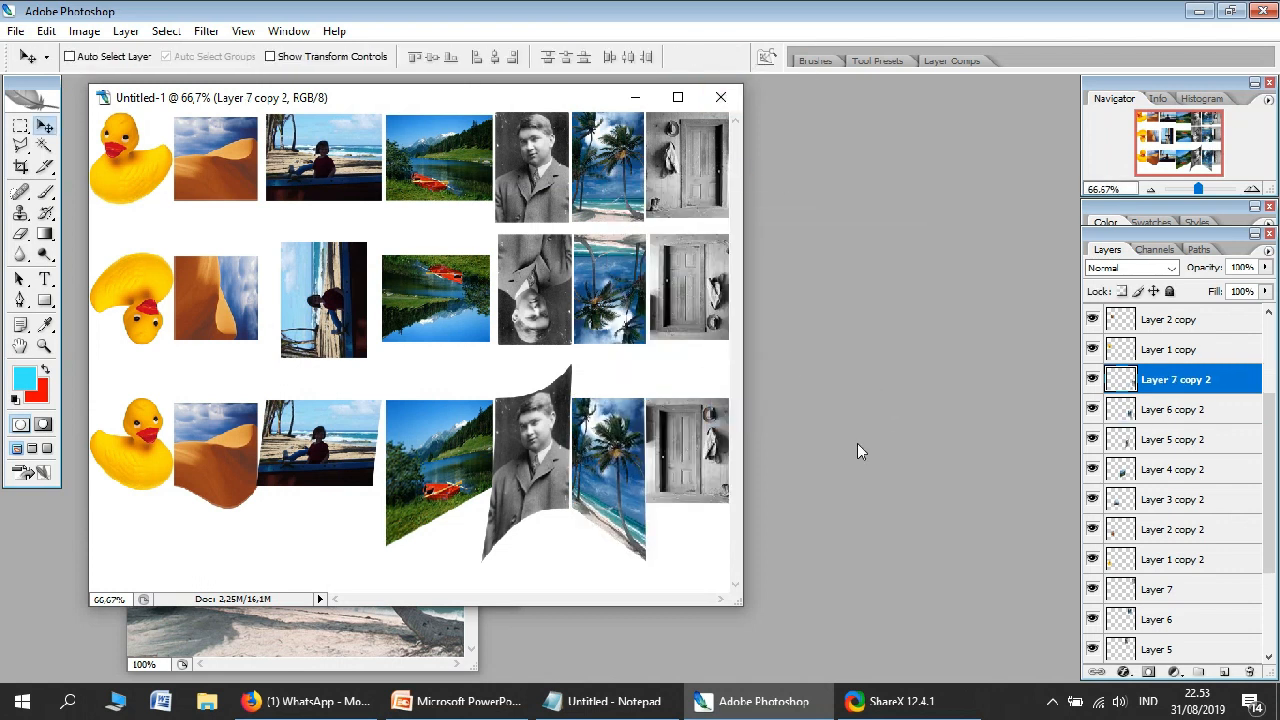
Step: Switch to Notepad and replace the notes with "ok.. kita sudah siap ya dari baris 1 ke 3..." and "hebat hebat..."
{"action": "key", "text": "alt+Tab"}
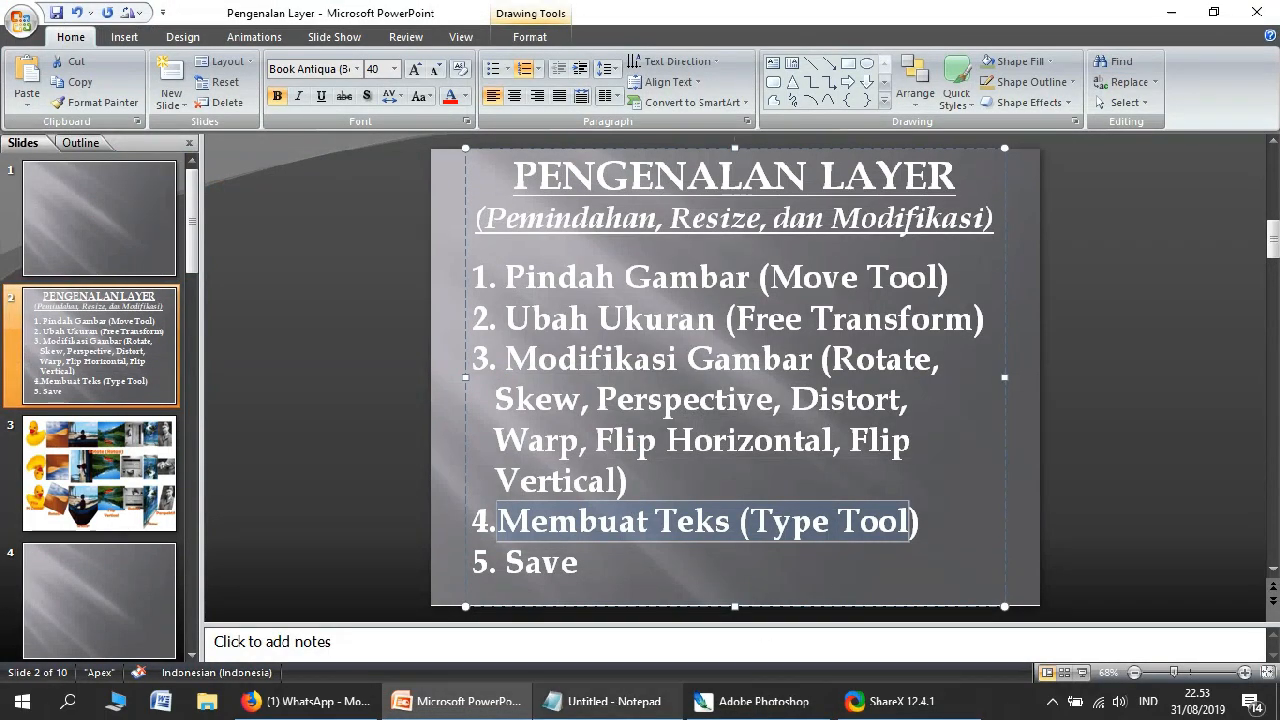
{"action": "left_click", "coordinate": [612, 701]}
{"action": "left_click", "coordinate": [756, 704]}
{"action": "left_click", "coordinate": [612, 701]}
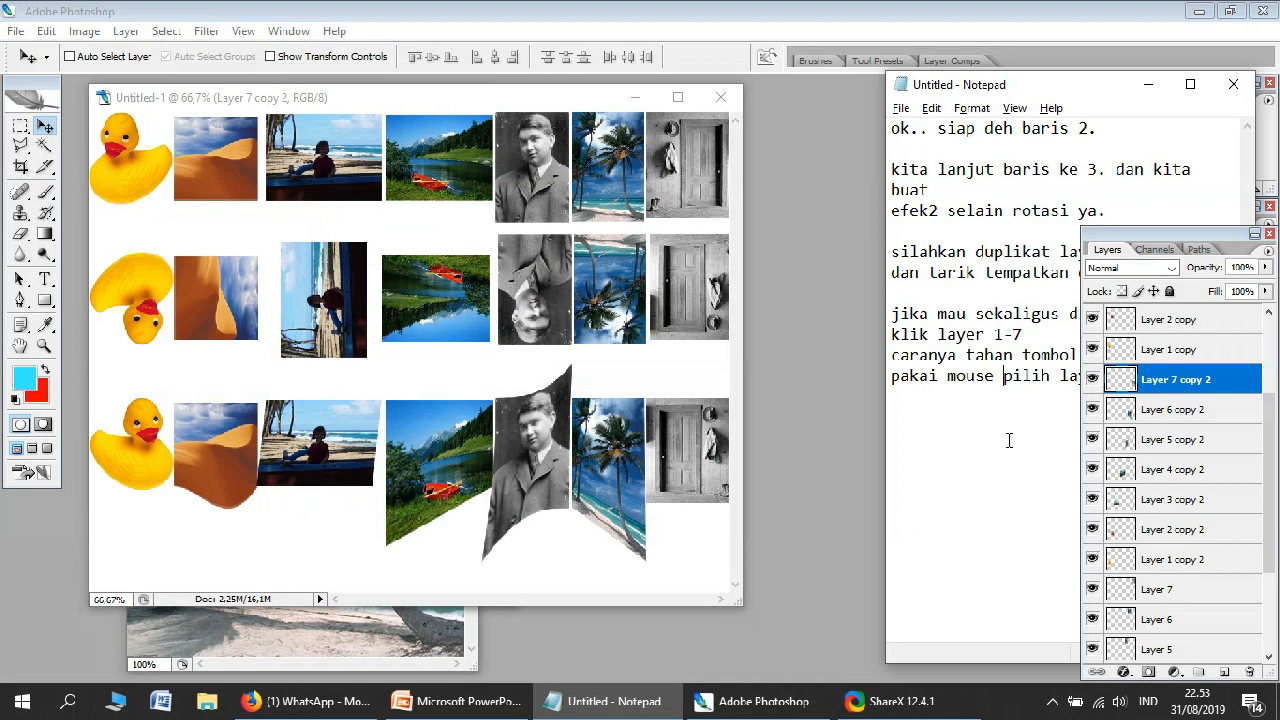
{"action": "left_click_drag", "start_coordinate": [960, 62], "coordinate": [778, 71]}
{"action": "key", "text": "ctrl+a"}
{"action": "type", "text": "ok.. kita sudah siap ya dari "}
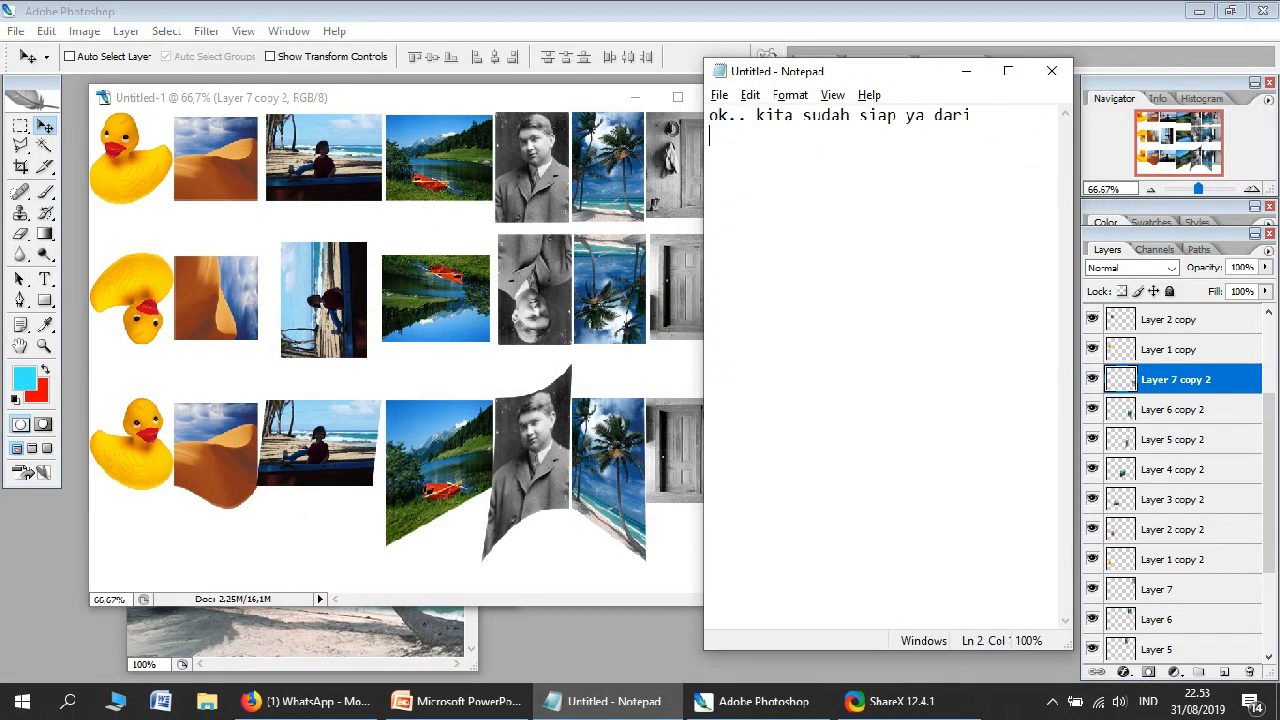
{"action": "type", "text": "baris 1 ke 3...  hebat hebat..."}
{"action": "key", "text": "Return"}
Step: Add the notes "nah sekarang kita akan berikan teks", "dengan menggunakan horizontal type tool" and "ini nih caranya"
{"action": "key", "text": "Return"}
{"action": "type", "text": "nah sekarang"}
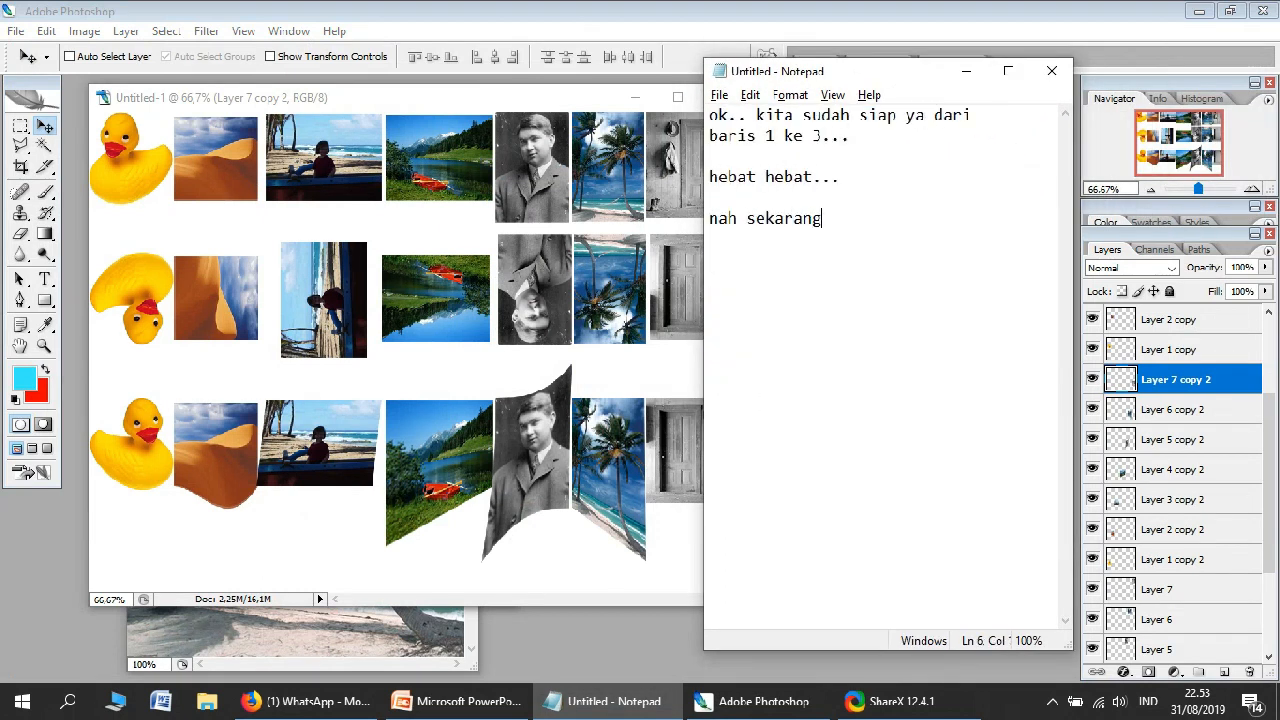
{"action": "type", "text": " kita akan berikan teks  dengan menggunakan"}
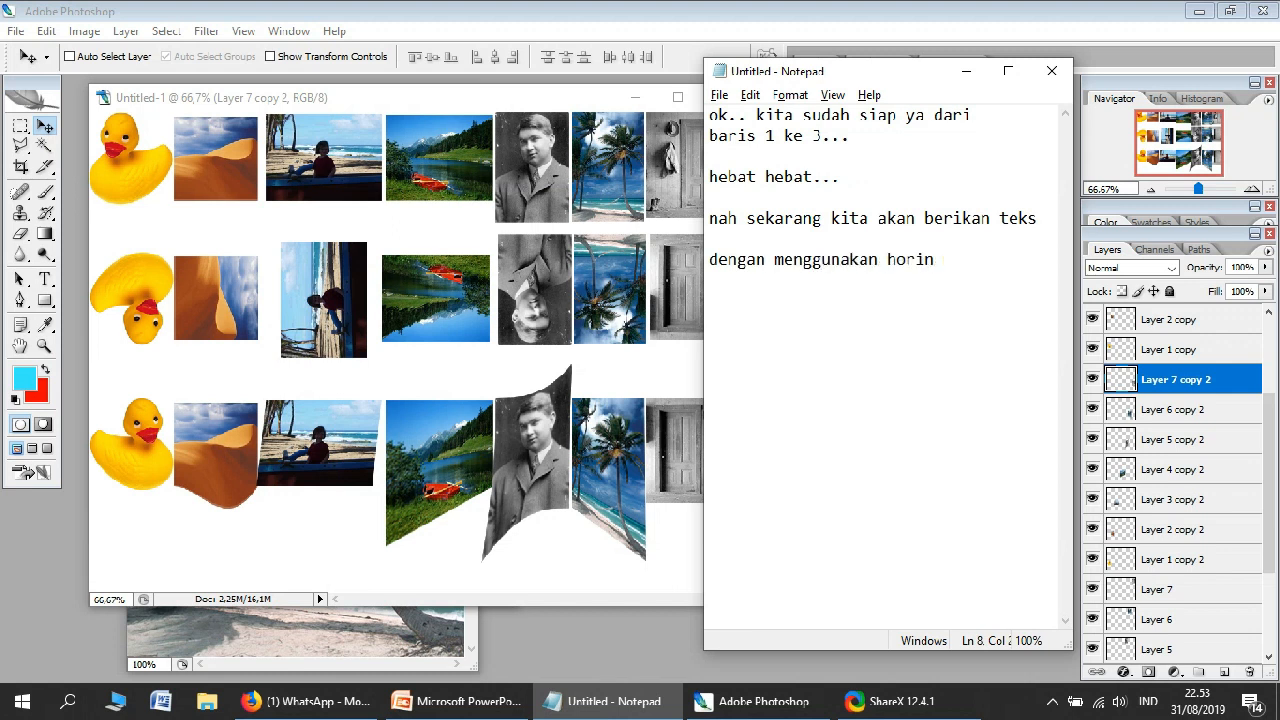
{"action": "type", "text": " horizontal type tool"}
{"action": "key", "text": "Return"}
{"action": "key", "text": "Return"}
{"action": "type", "text": "ini nih caranya"}
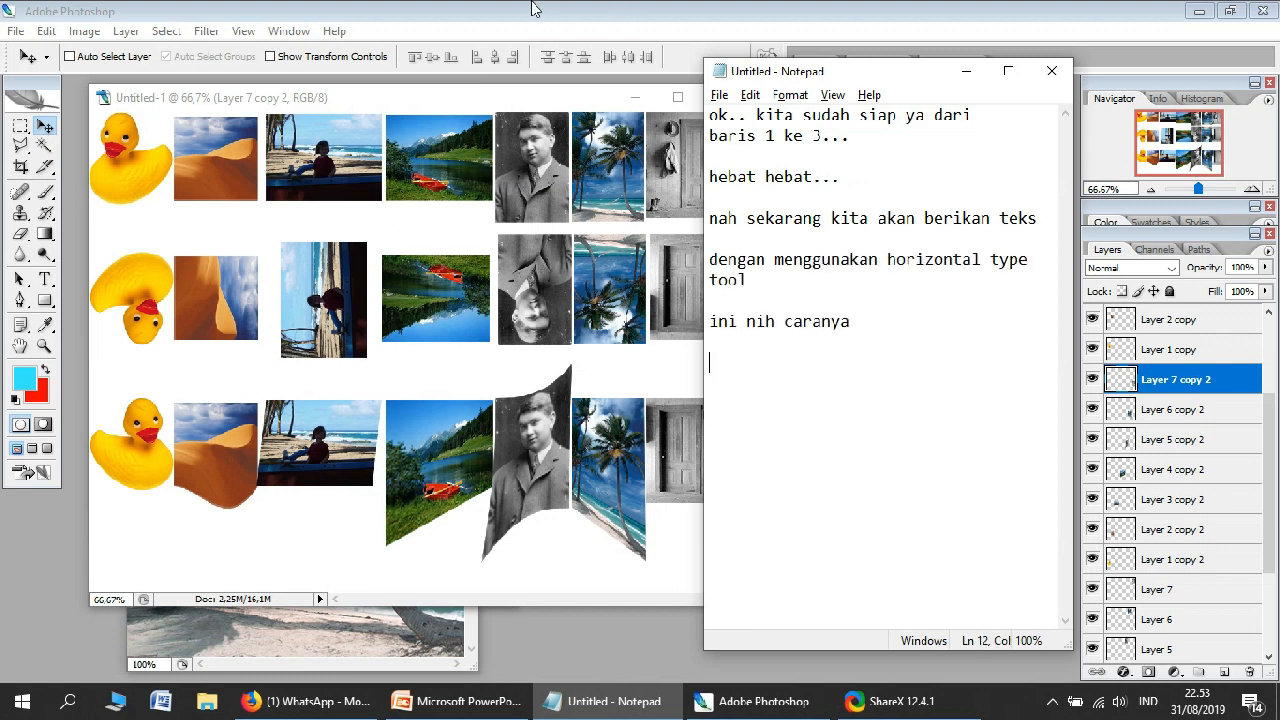
Step: Back in Photoshop, start a horizontal text layer in the gap between the first and second rows
{"action": "left_click", "coordinate": [333, 115]}
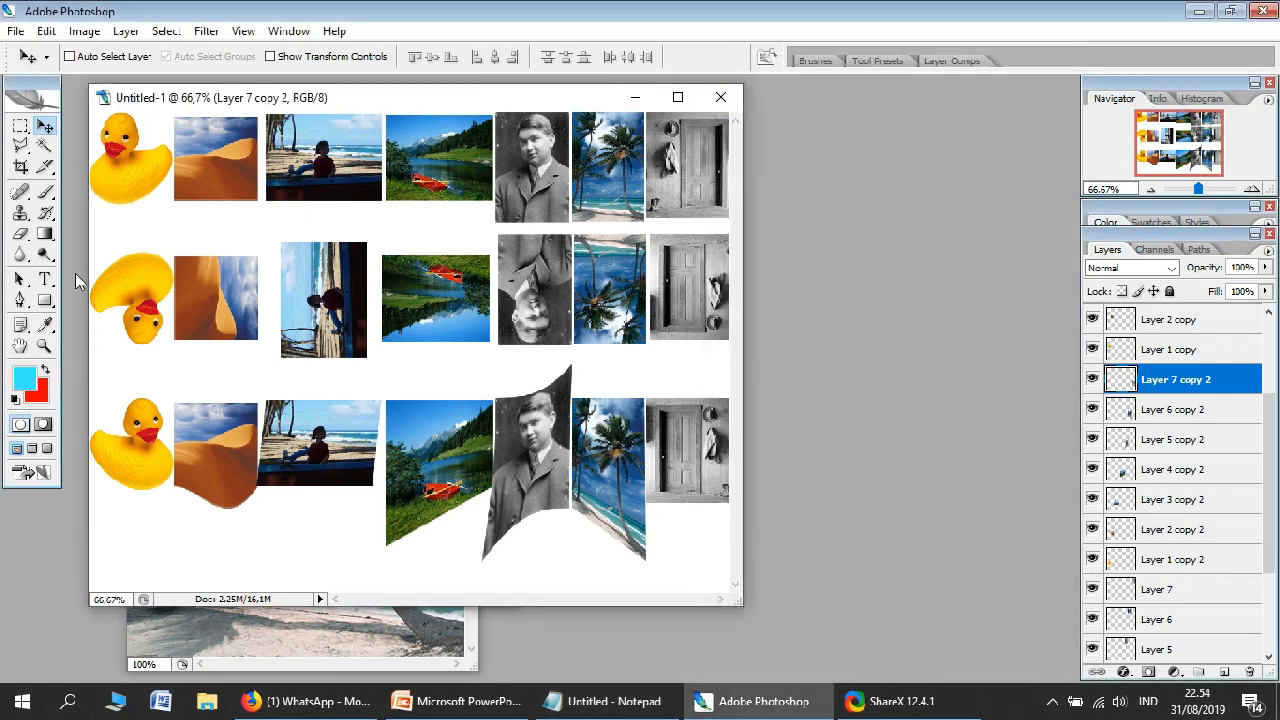
{"action": "left_click", "coordinate": [45, 281]}
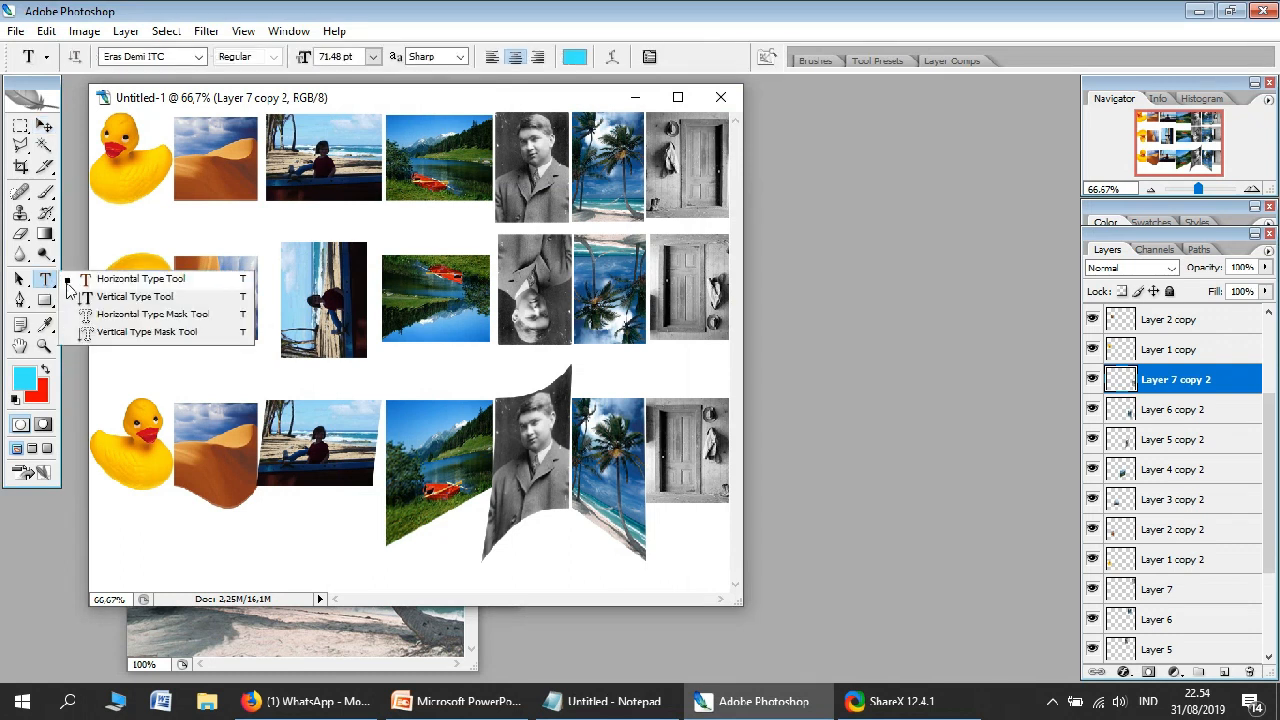
{"action": "left_click", "coordinate": [93, 281]}
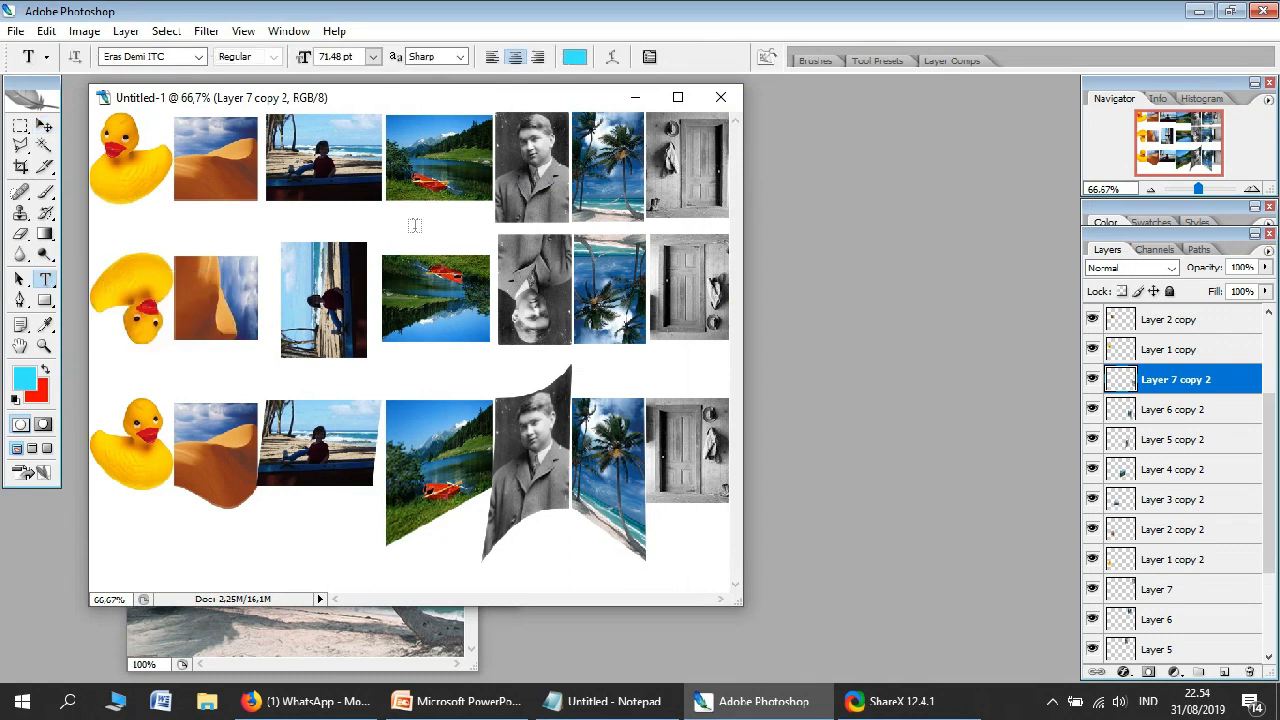
{"action": "left_click", "coordinate": [414, 226]}
{"action": "type", "text": "rta"}
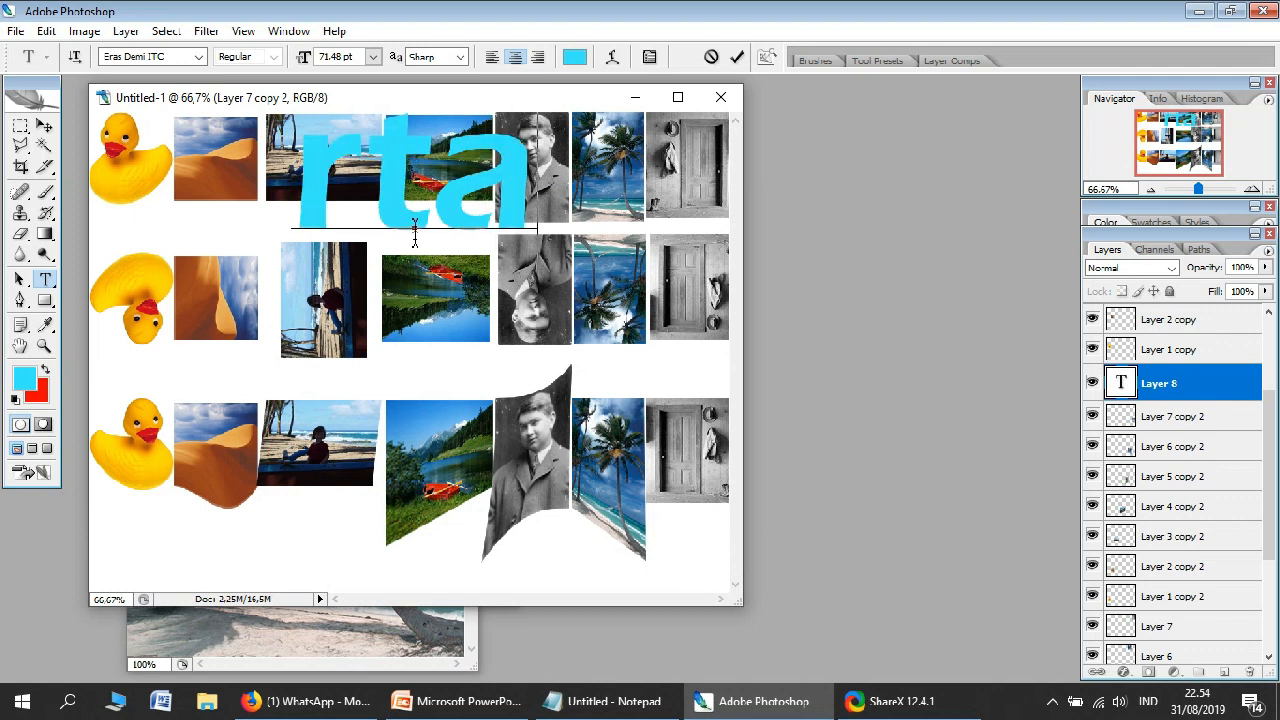
{"action": "key", "text": "BackSpace"}
{"action": "key", "text": "BackSpace"}
{"action": "type", "text": "ortasi"}
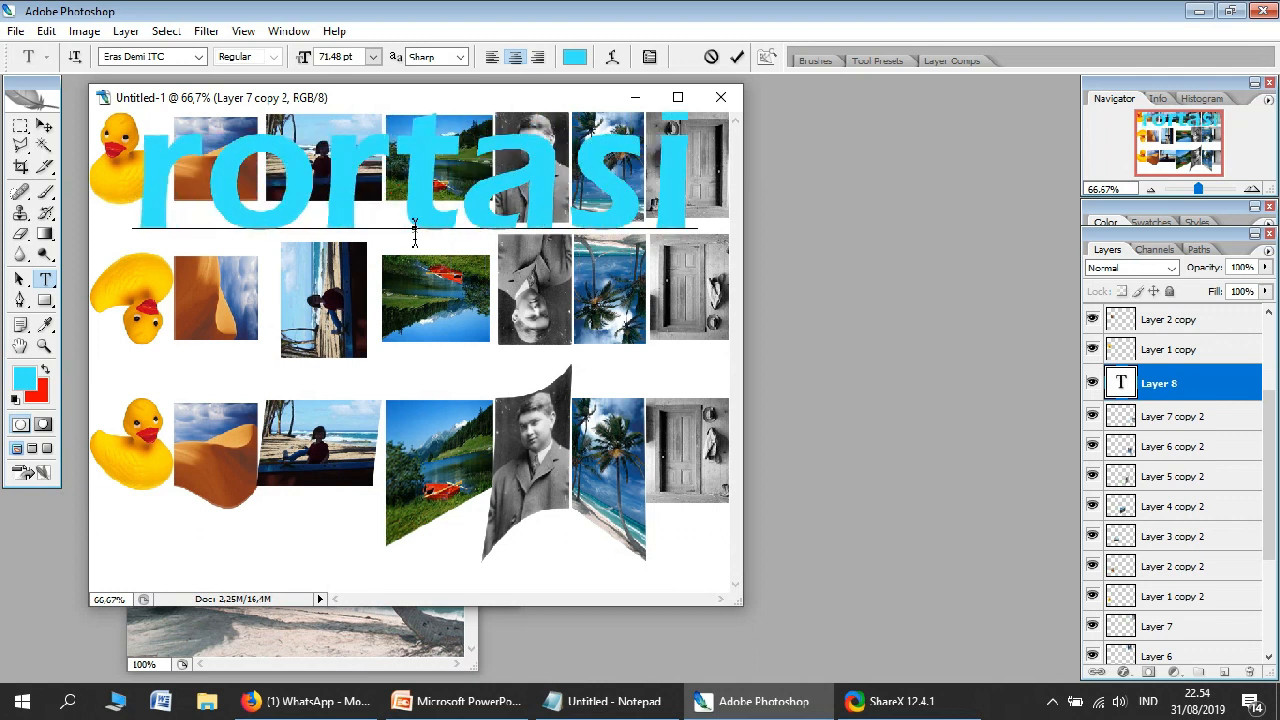
{"action": "key", "text": "BackSpace"}
{"action": "key", "text": "BackSpace"}
{"action": "key", "text": "BackSpace"}
{"action": "key", "text": "BackSpace"}
{"action": "key", "text": "BackSpace"}
{"action": "key", "text": "BackSpace"}
{"action": "key", "text": "BackSpace"}
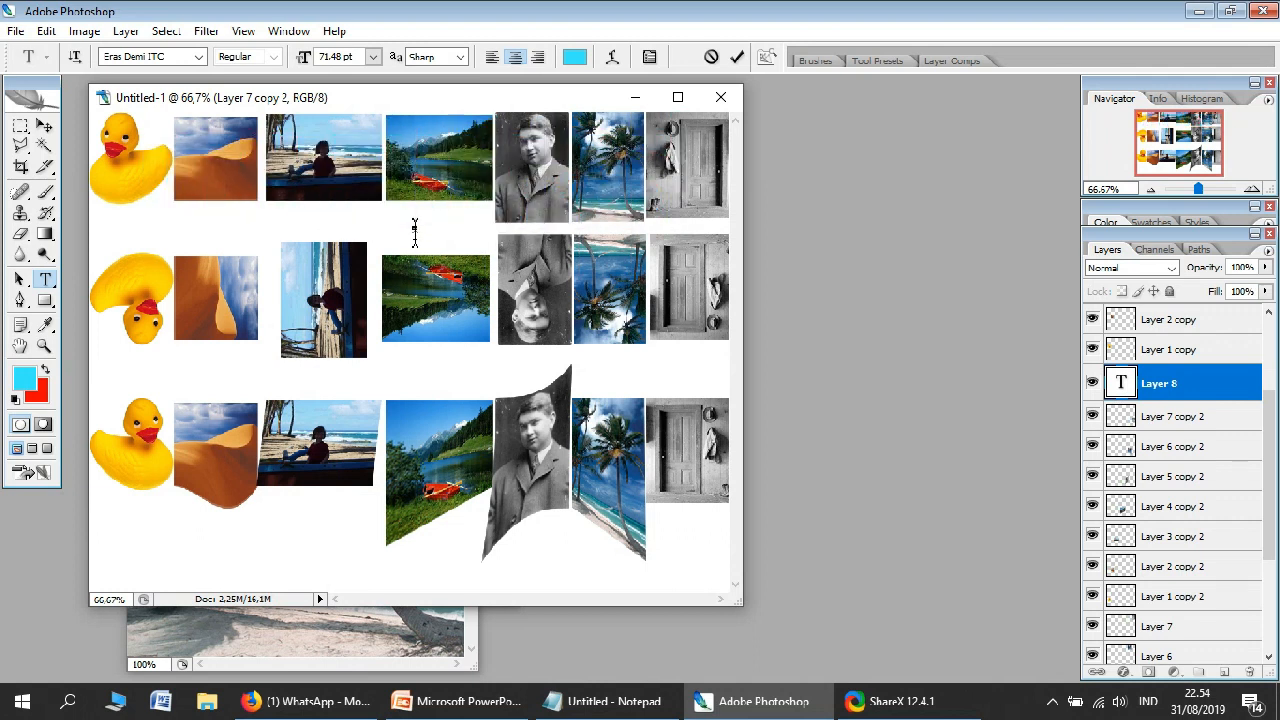
Step: Set the font size to 18 pt and enter the text "rotasi"
{"action": "left_click", "coordinate": [372, 57]}
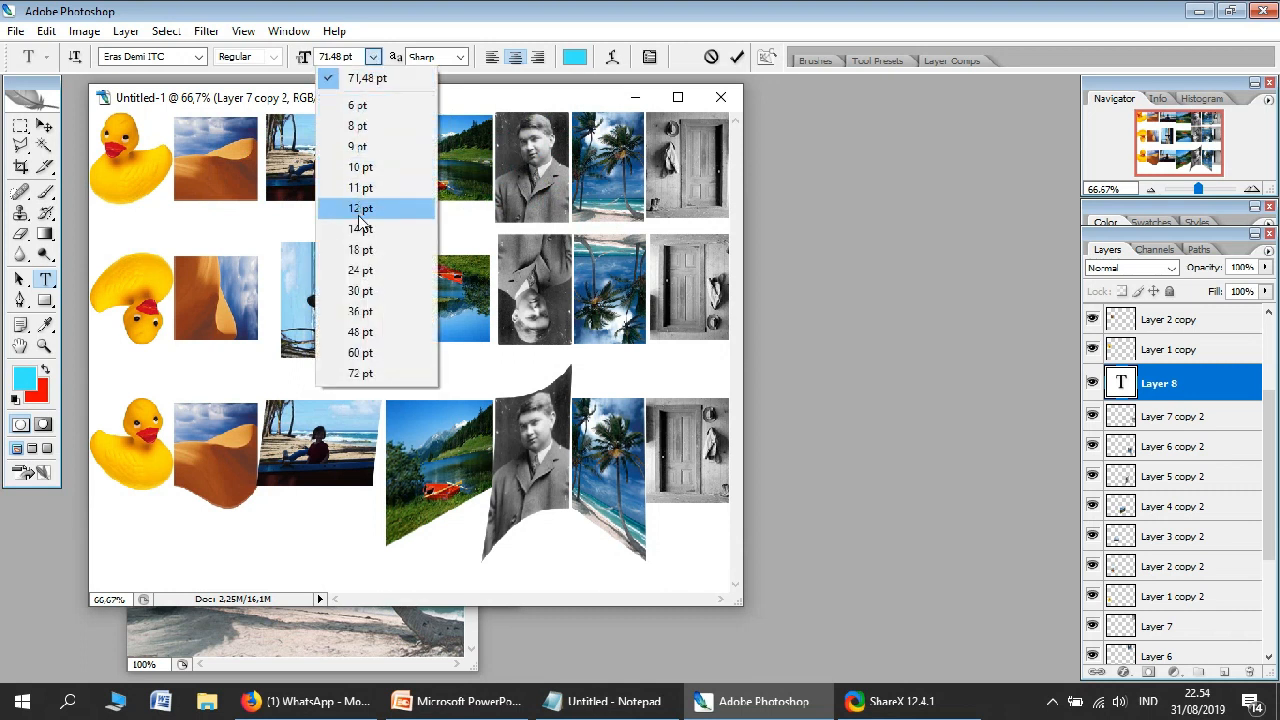
{"action": "left_click", "coordinate": [366, 250]}
{"action": "type", "text": "rotasi"}
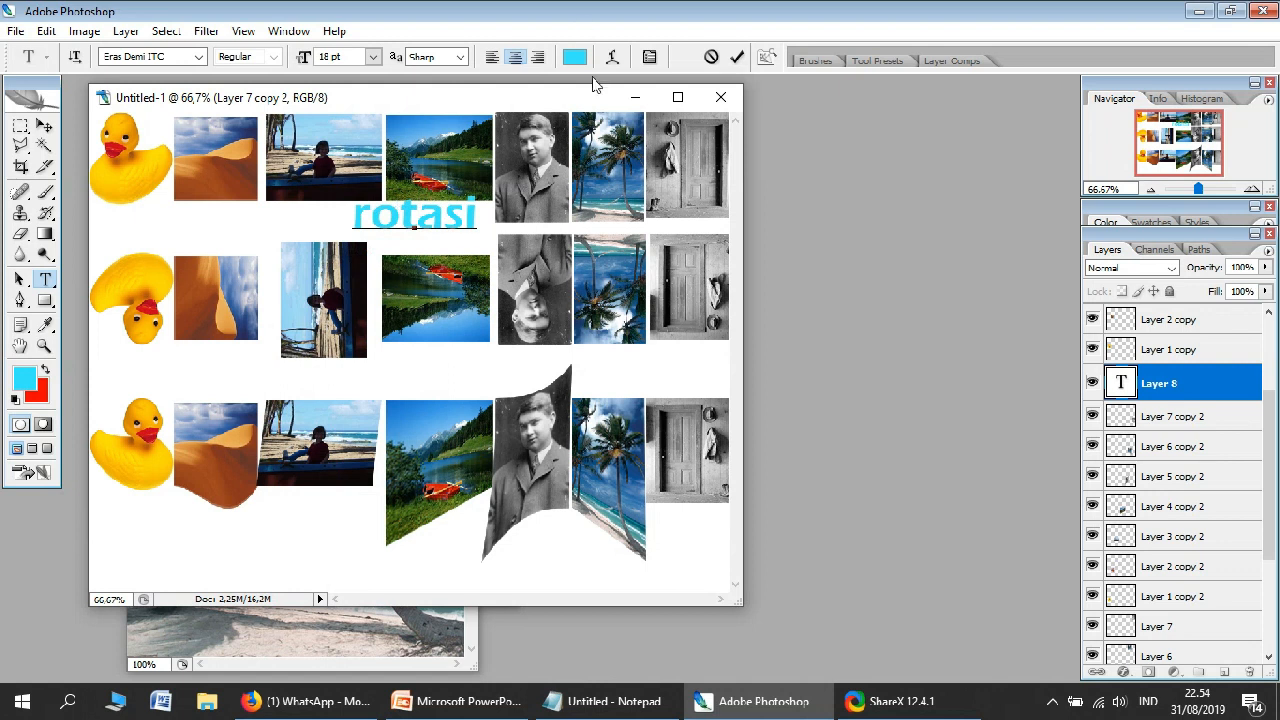
Step: Recolor the "rotasi" text red and move it down to the upper edge of the second-row lake image
{"action": "left_click_drag", "start_coordinate": [474, 213], "coordinate": [295, 208]}
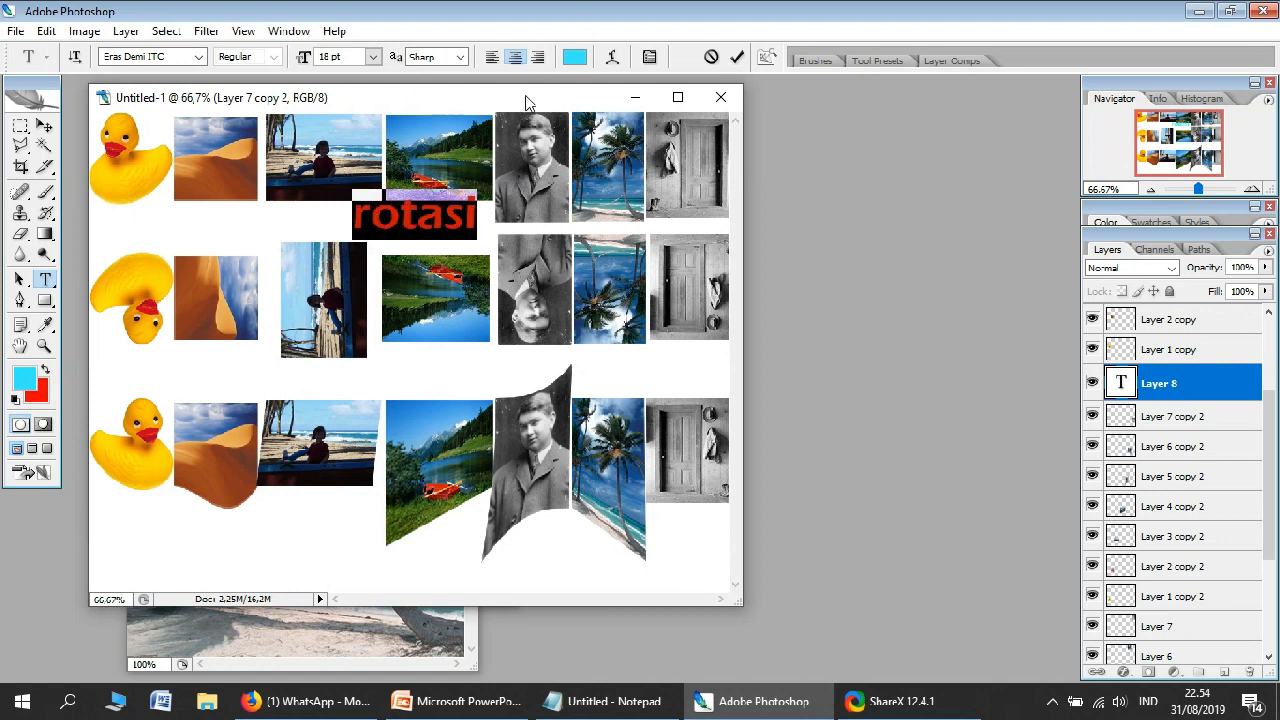
{"action": "left_click", "coordinate": [574, 57]}
{"action": "left_click", "coordinate": [765, 412]}
{"action": "left_click_drag", "start_coordinate": [706, 422], "coordinate": [778, 398]}
{"action": "left_click", "coordinate": [924, 397]}
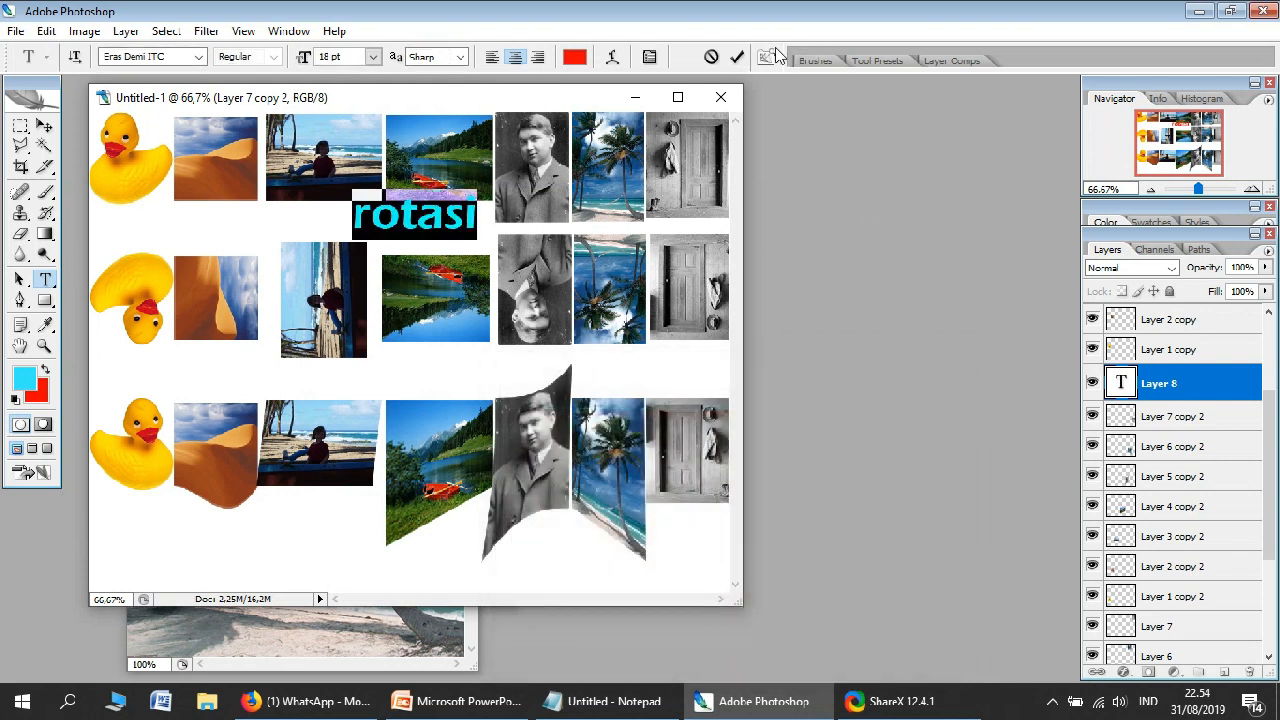
{"action": "left_click", "coordinate": [737, 57]}
{"action": "left_click", "coordinate": [45, 126]}
{"action": "left_click_drag", "start_coordinate": [407, 232], "coordinate": [430, 260]}
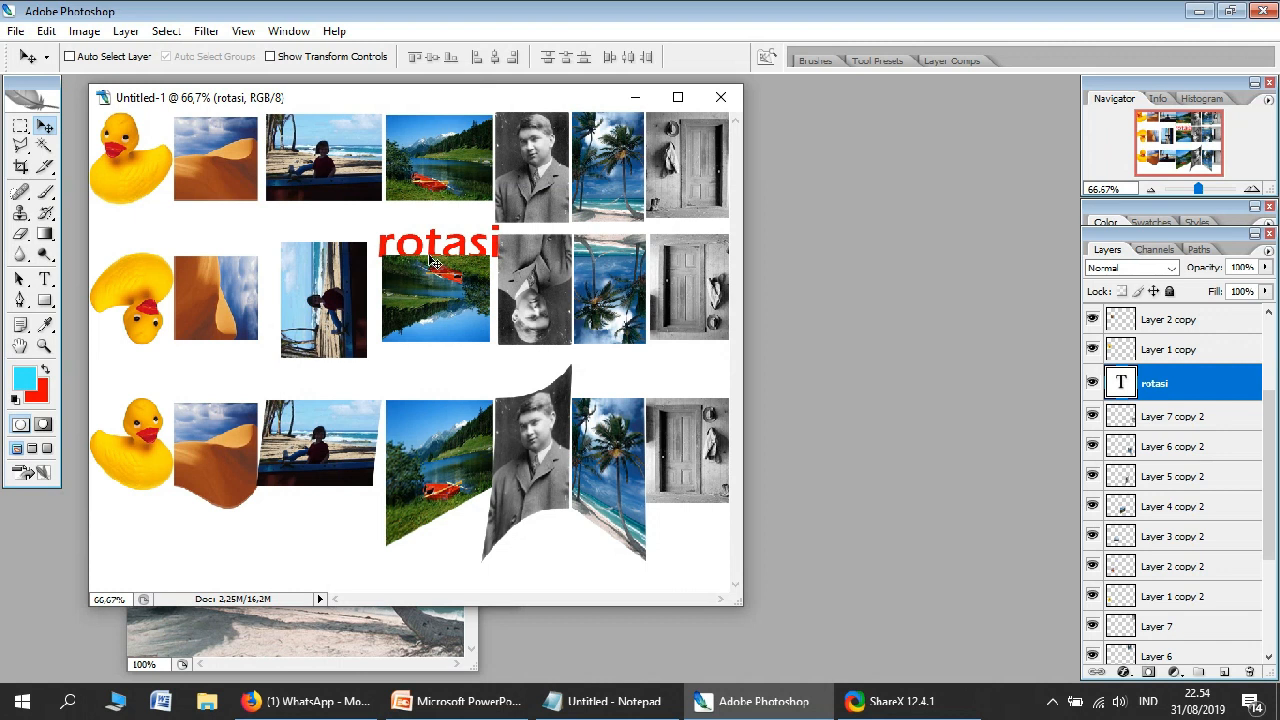
Step: Switch to Notepad and add the line "supaya tidak trtutup oleh layer gambar"
{"action": "key", "text": "alt+Tab"}
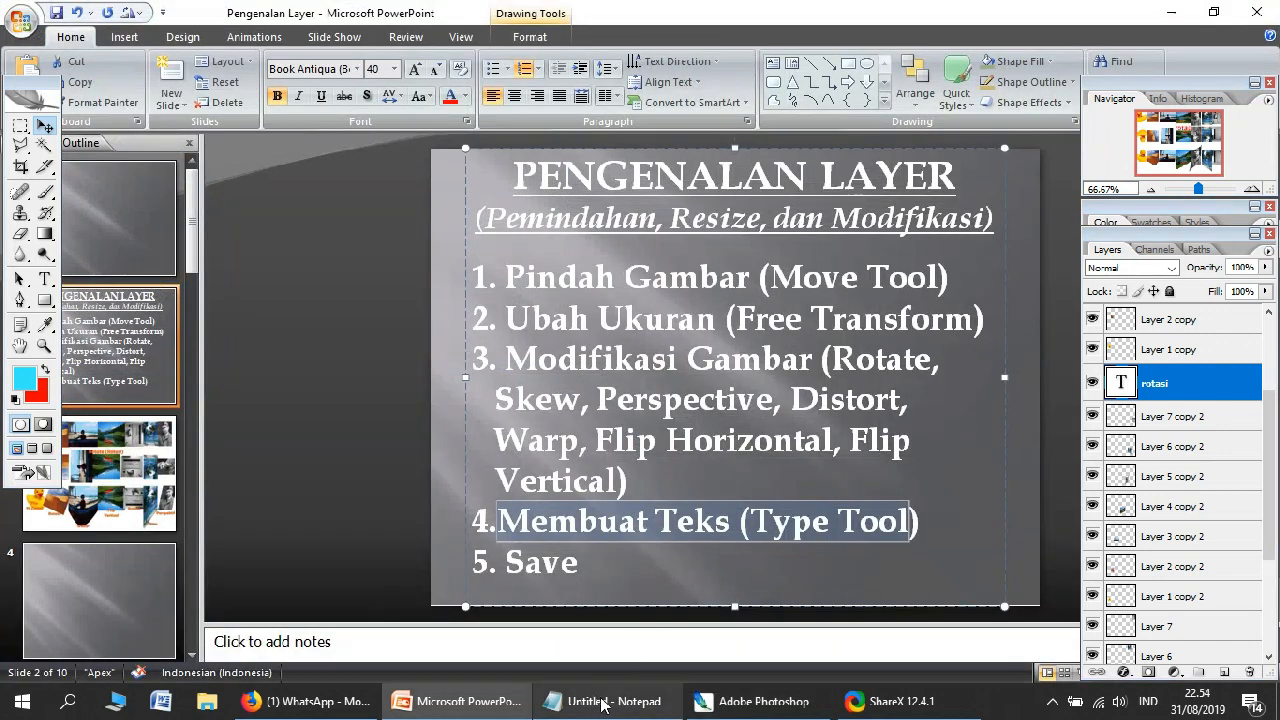
{"action": "left_click", "coordinate": [704, 706]}
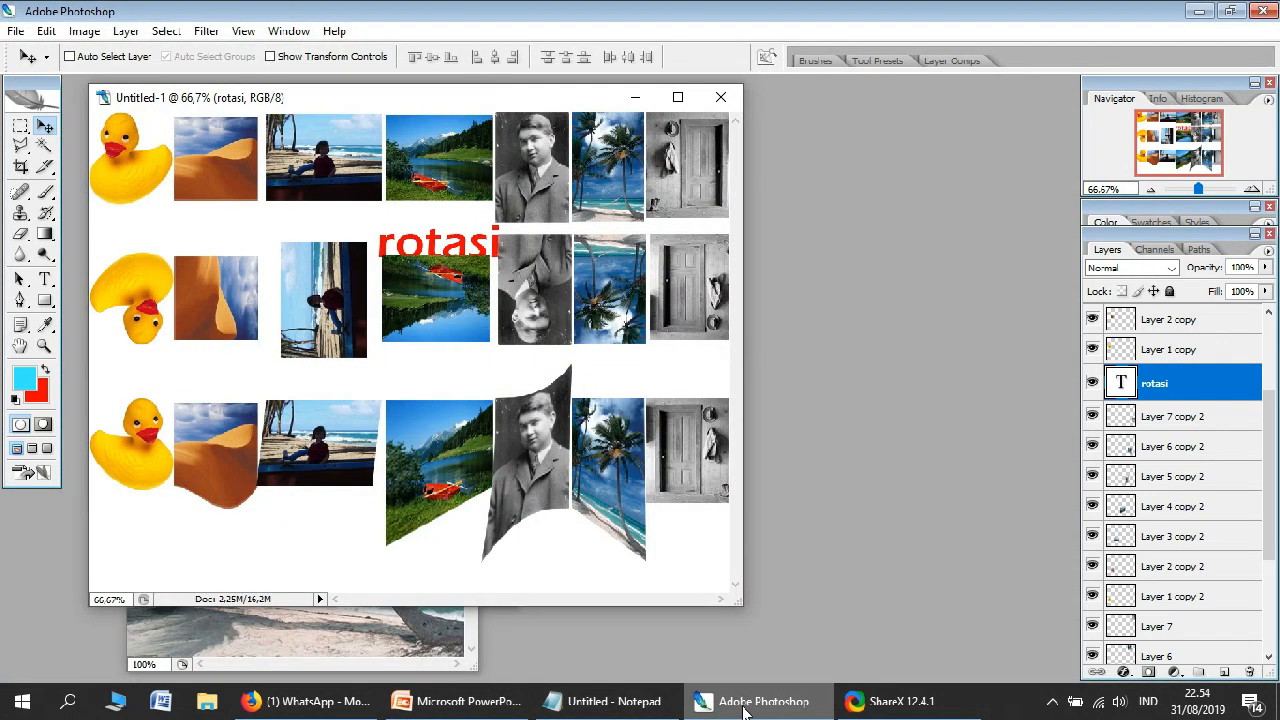
{"action": "left_click", "coordinate": [606, 701]}
{"action": "type", "text": "supaya tid"}
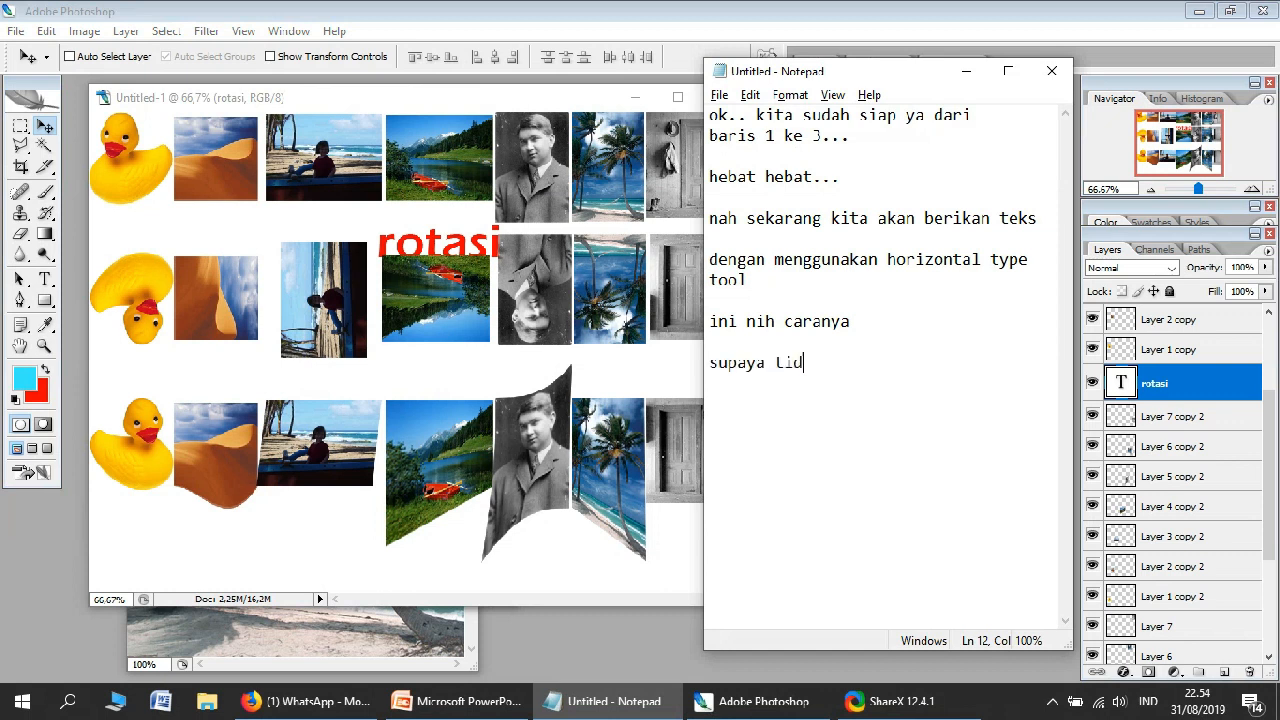
{"action": "type", "text": "r gambar"}
{"action": "key", "text": "Return"}
Step: Add the notes "kita tempatkan layer tulisan rotasi ke bagian atas ya." and "silahkan di tarik saja"
{"action": "type", "text": "kita tem"}
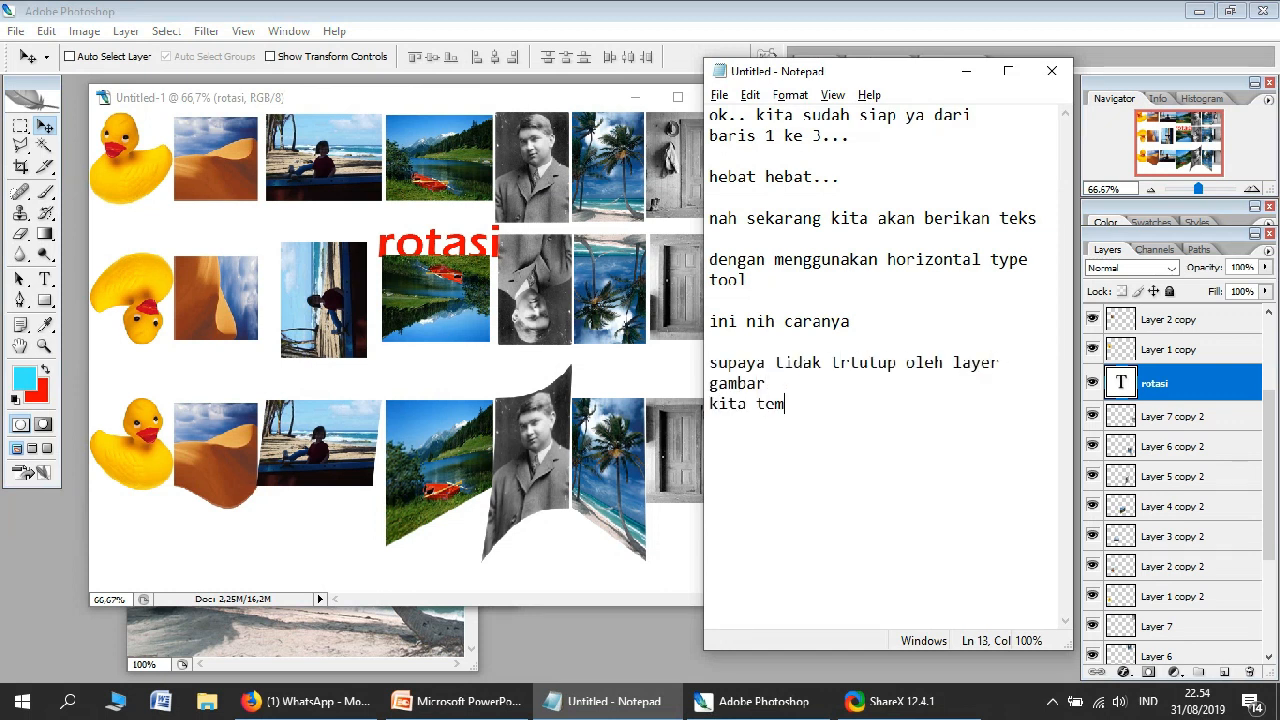
{"action": "type", "text": "patkan layer tulisan rotasi ke bagian atas ya."}
{"action": "key", "text": "Return"}
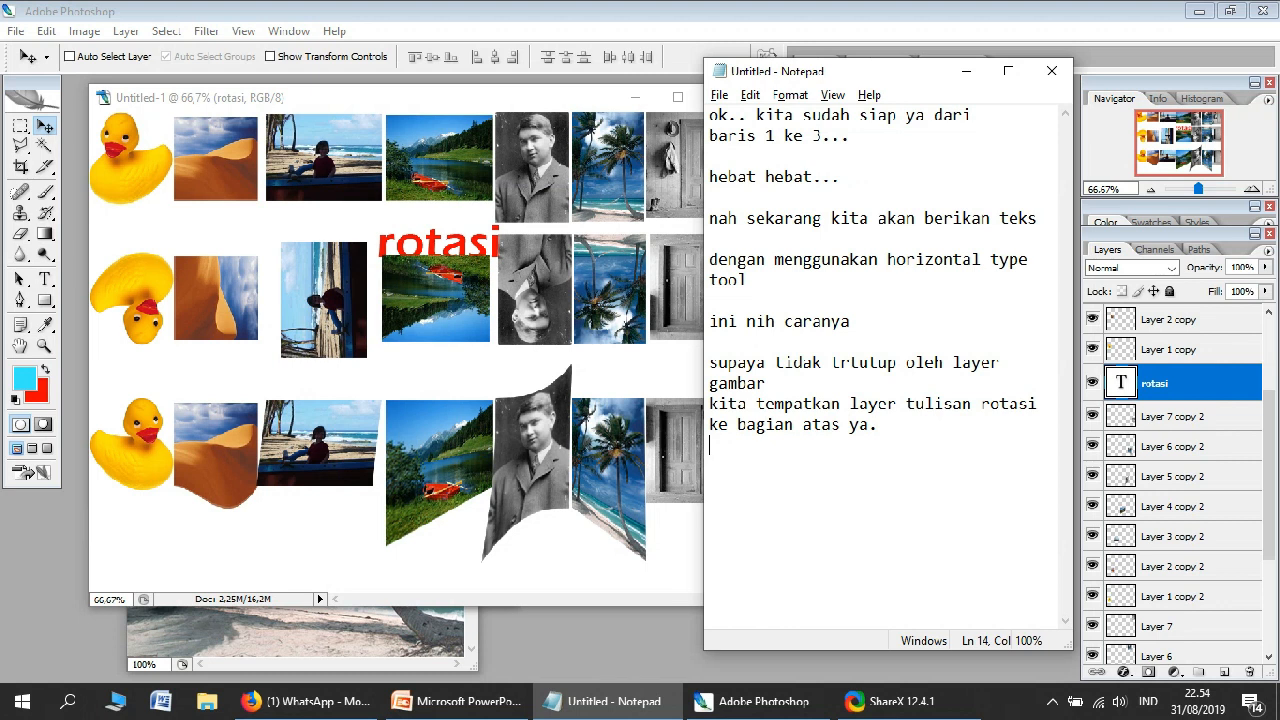
{"action": "type", "text": "silahkan di tarik saja"}
Step: Back in Photoshop, move the rotasi layer to the top of the layer stack and shift its text slightly left
{"action": "left_click", "coordinate": [1243, 362]}
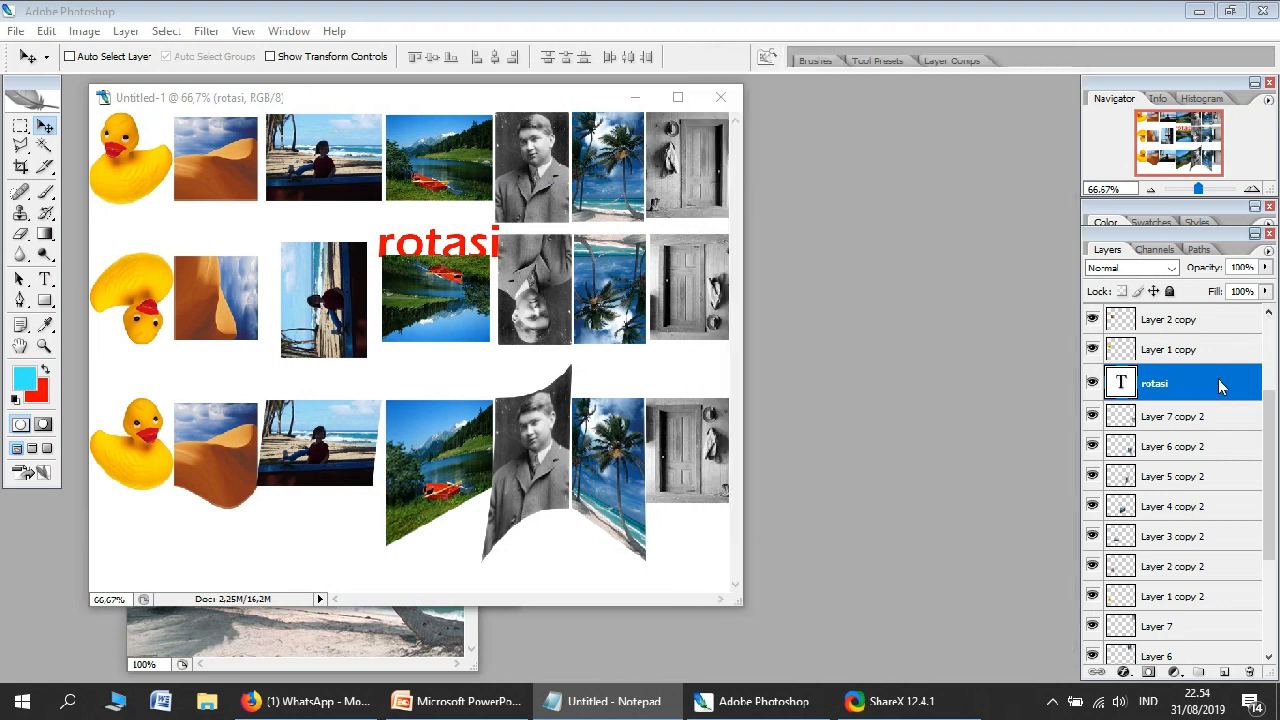
{"action": "left_click_drag", "start_coordinate": [1175, 390], "coordinate": [1175, 310]}
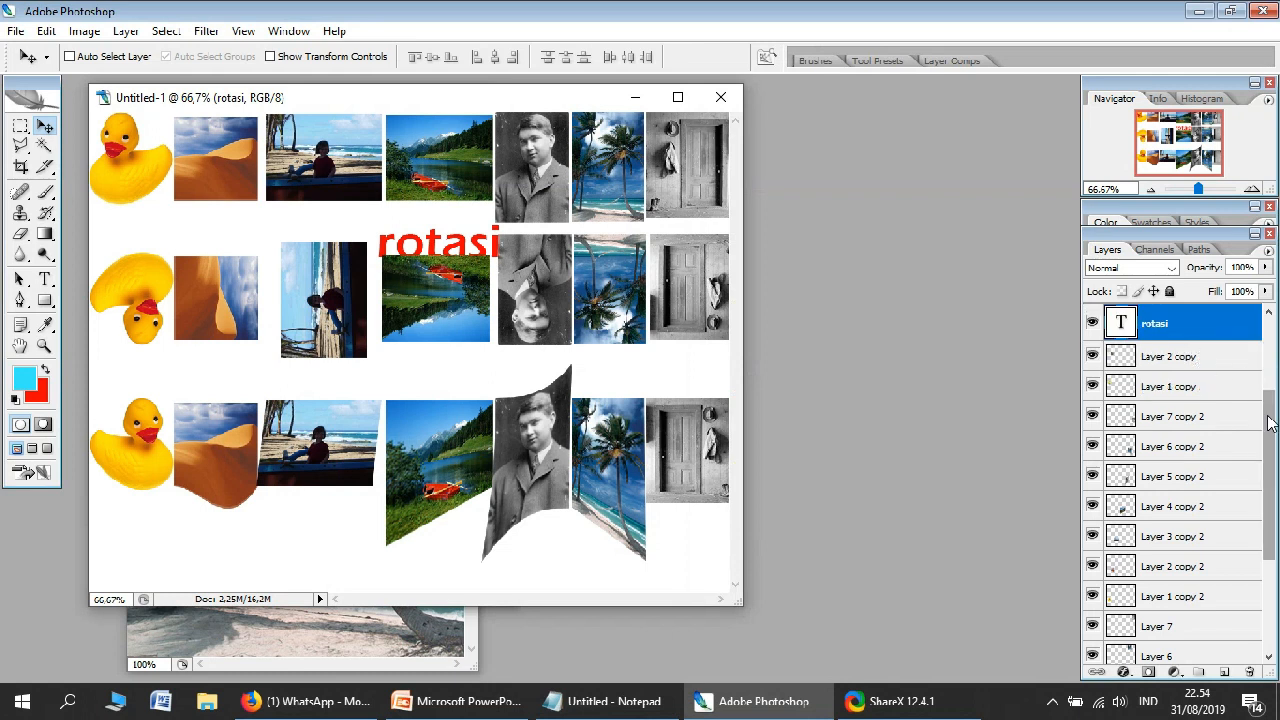
{"action": "scroll", "coordinate": [1240, 400], "scroll_direction": "up", "scroll_amount": 3}
{"action": "left_click_drag", "start_coordinate": [1215, 465], "coordinate": [1180, 312]}
{"action": "mouse_move", "coordinate": [352, 303]}
{"action": "left_mouse_down"}
{"action": "mouse_move", "coordinate": [345, 338]}
{"action": "mouse_move", "coordinate": [340, 300]}
{"action": "left_mouse_up"}
Step: Add the horizontal text "flip horizontal" beneath the third-row duck
{"action": "left_click", "coordinate": [44, 279]}
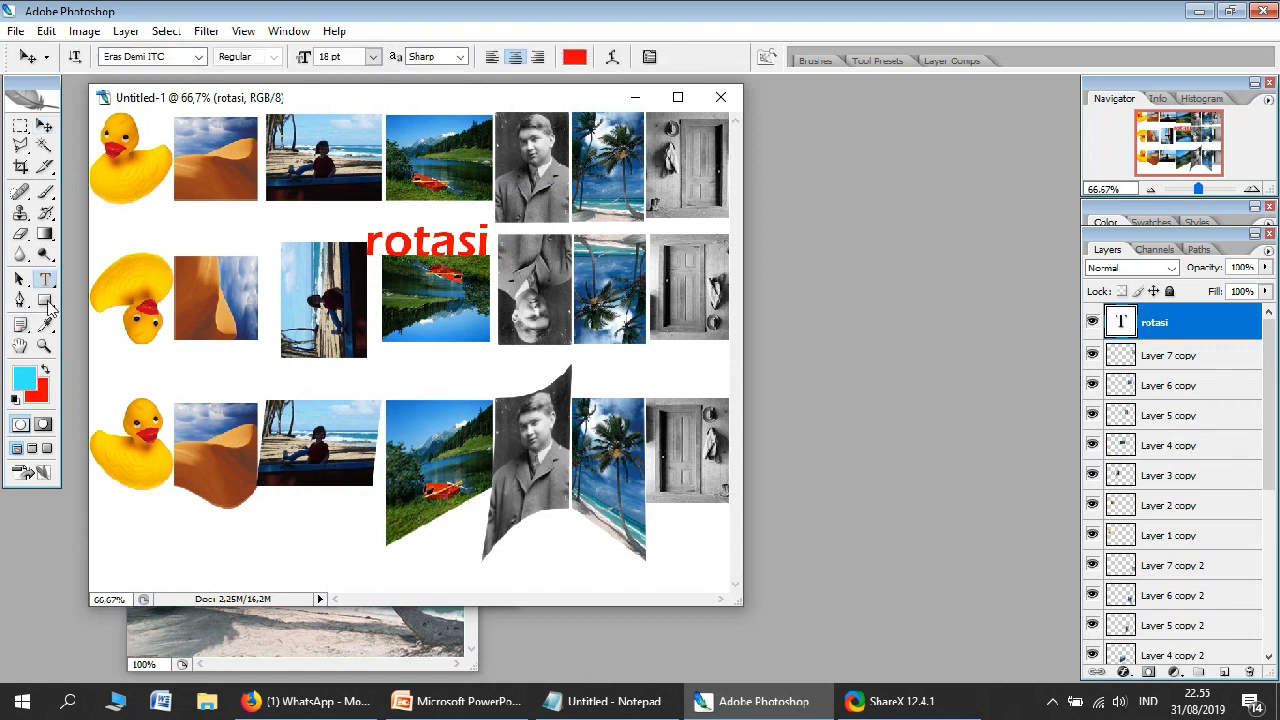
{"action": "left_click", "coordinate": [112, 513]}
{"action": "type", "text": "flip"}
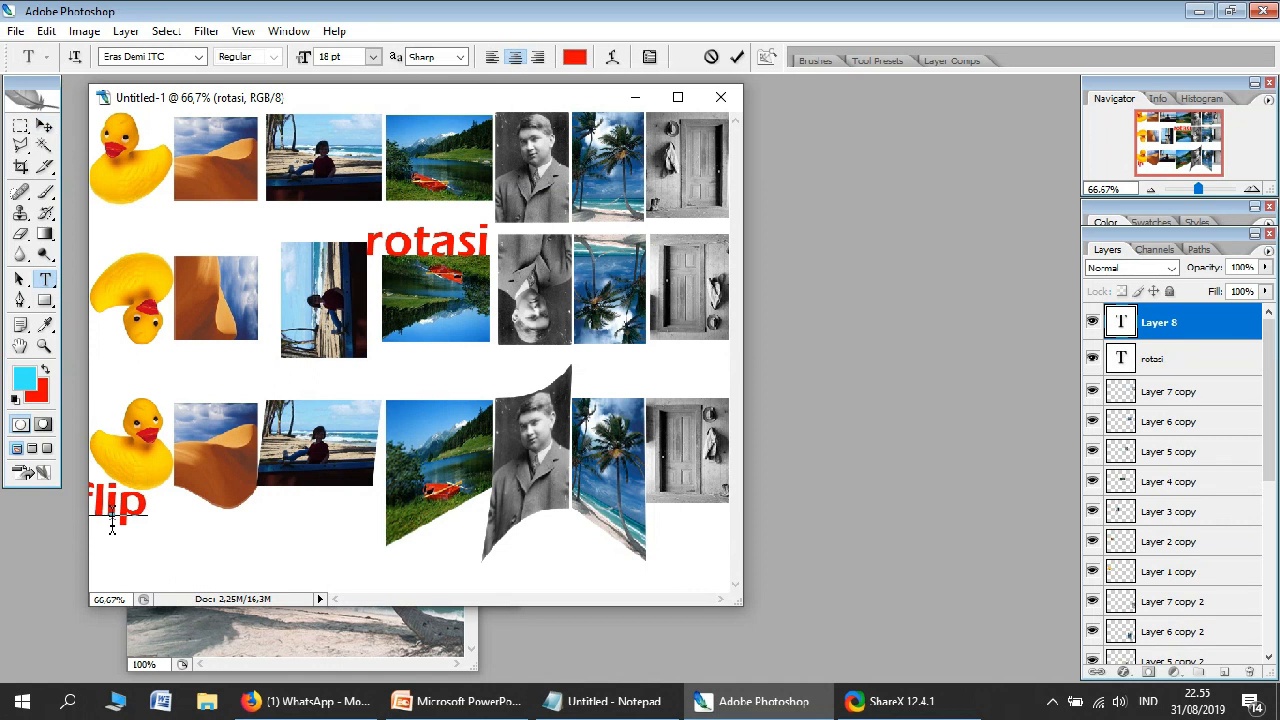
{"action": "type", "text": " f"}
{"action": "key", "text": "BackSpace"}
{"action": "type", "text": "v"}
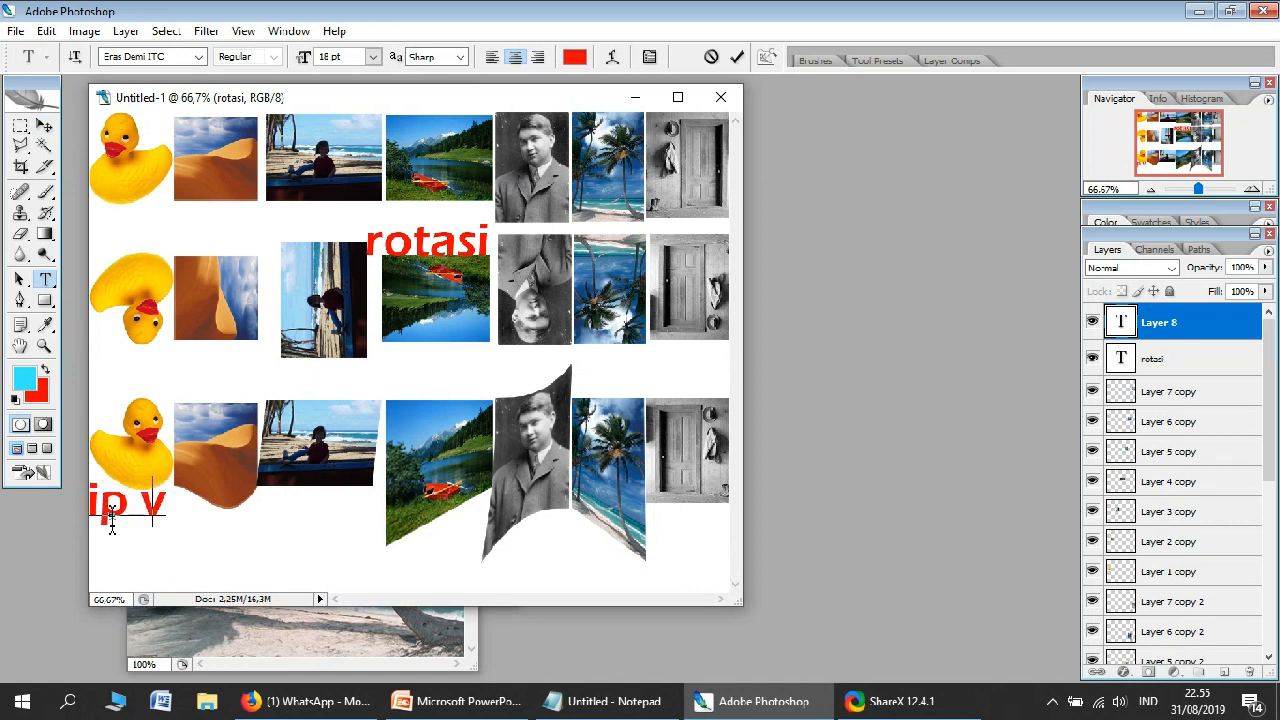
{"action": "key", "text": "BackSpace"}
{"action": "type", "text": "horizontal"}
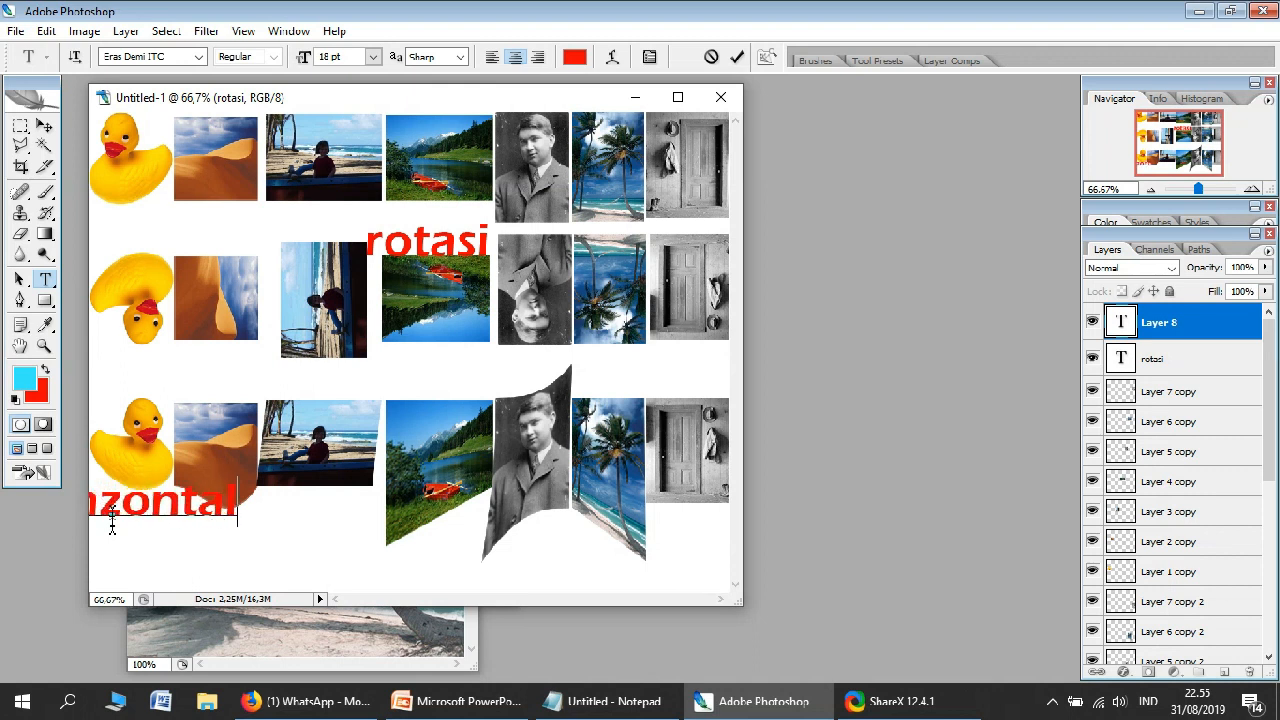
Step: Set the font size of the whole "flip horizontal" text to 10 pt
{"action": "key", "text": "ctrl+a"}
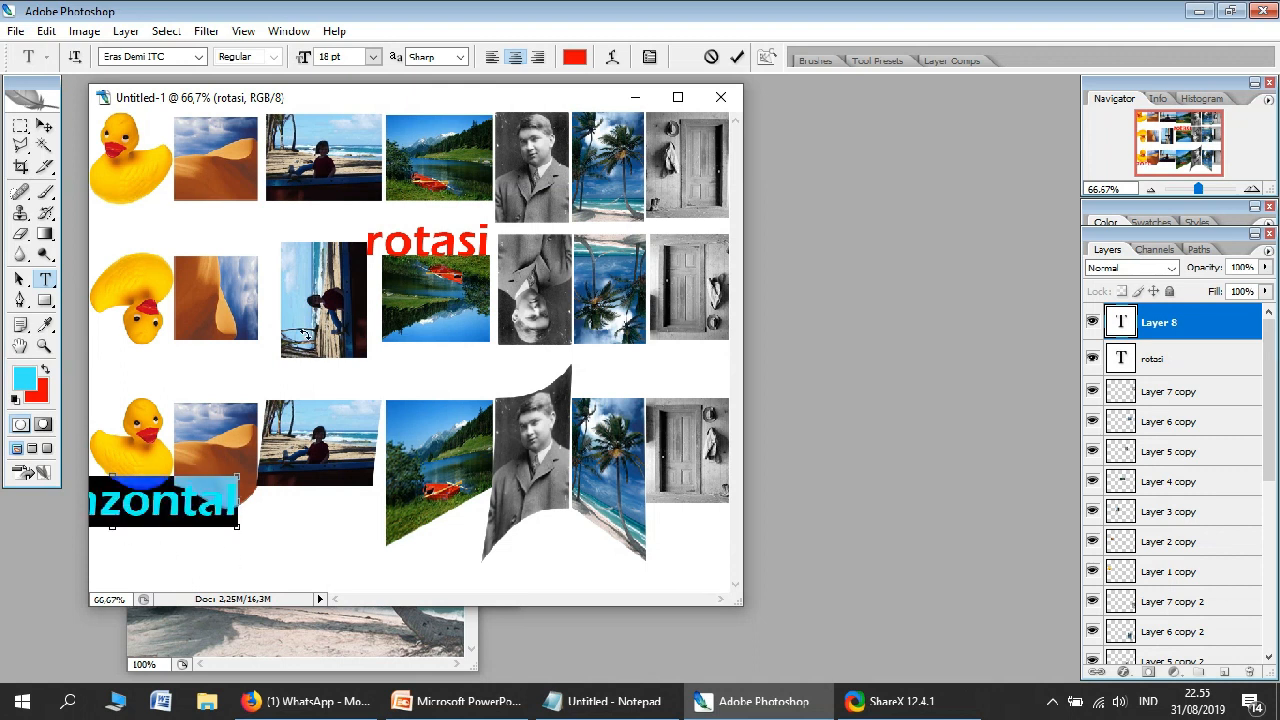
{"action": "left_click", "coordinate": [372, 57]}
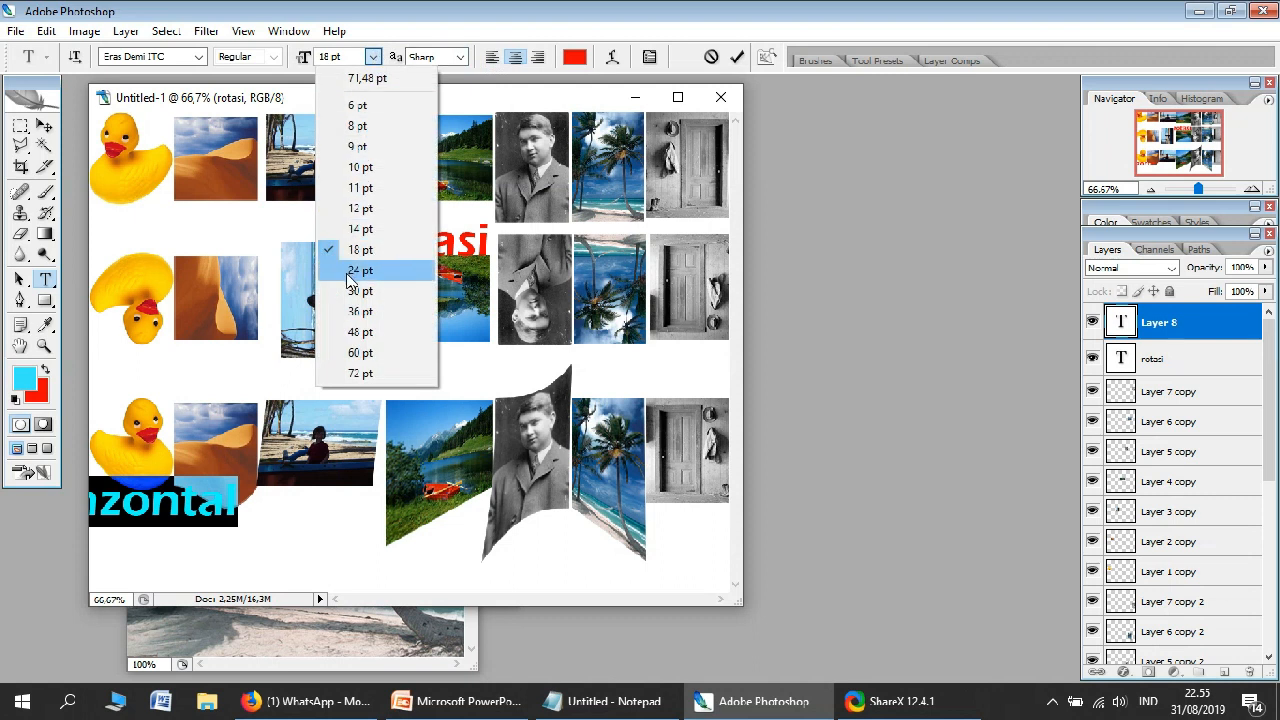
{"action": "left_click", "coordinate": [360, 168]}
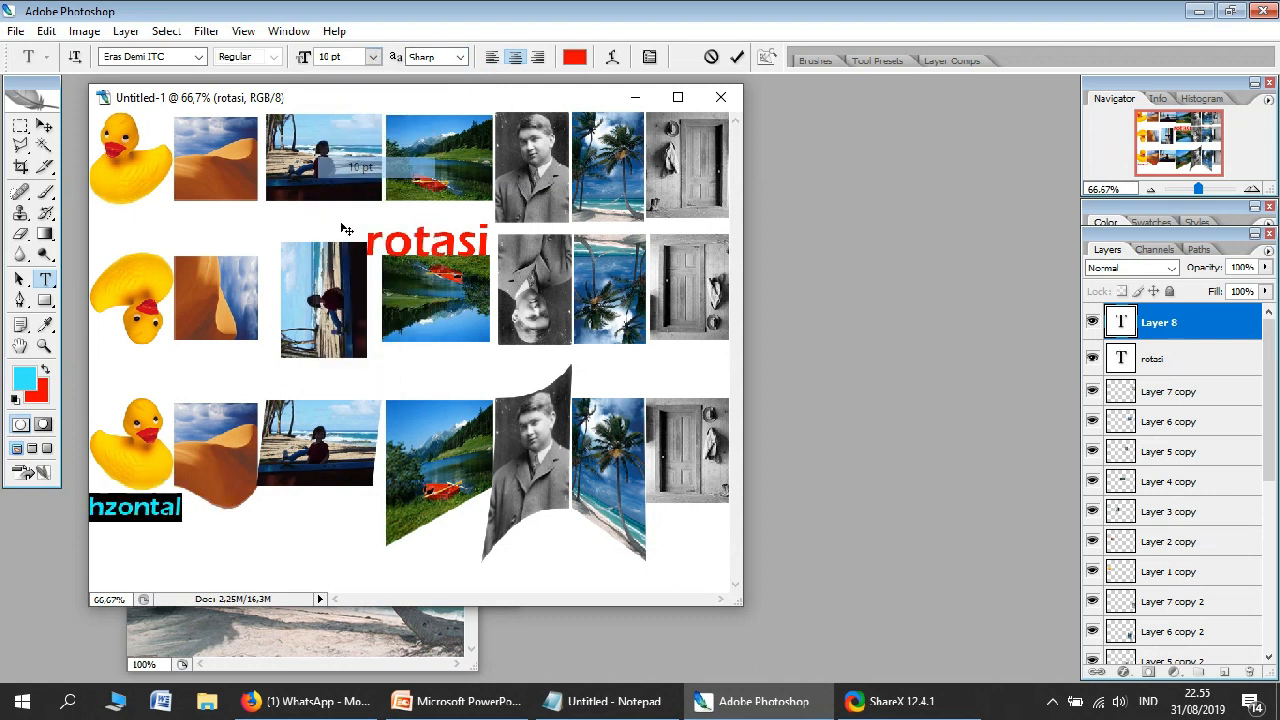
Step: Reduce the label beneath the third-row duck to 6 pt and shift it slightly right and up so it fits under the duck
{"action": "left_click", "coordinate": [372, 57]}
{"action": "left_click", "coordinate": [366, 101]}
{"action": "mouse_move", "coordinate": [207, 422]}
{"action": "left_mouse_down"}
{"action": "mouse_move", "coordinate": [240, 400]}
{"action": "mouse_move", "coordinate": [227, 409]}
{"action": "left_mouse_up"}
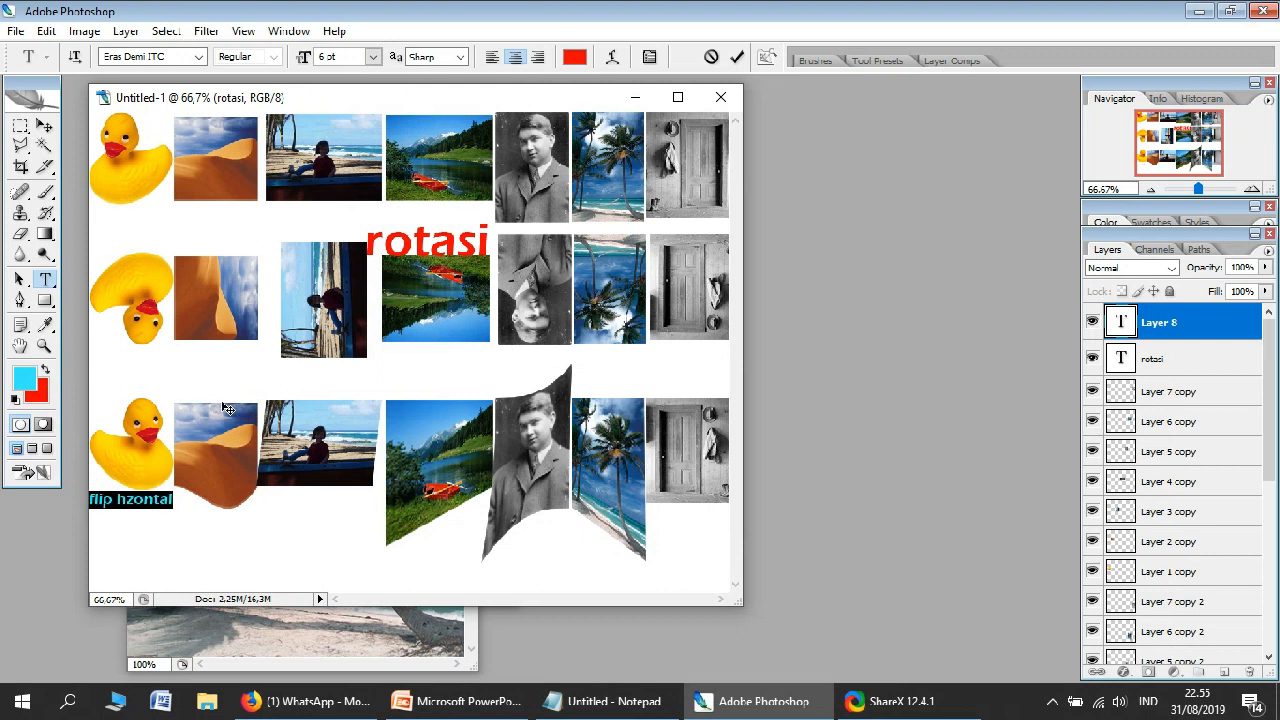
{"action": "left_click", "coordinate": [736, 57]}
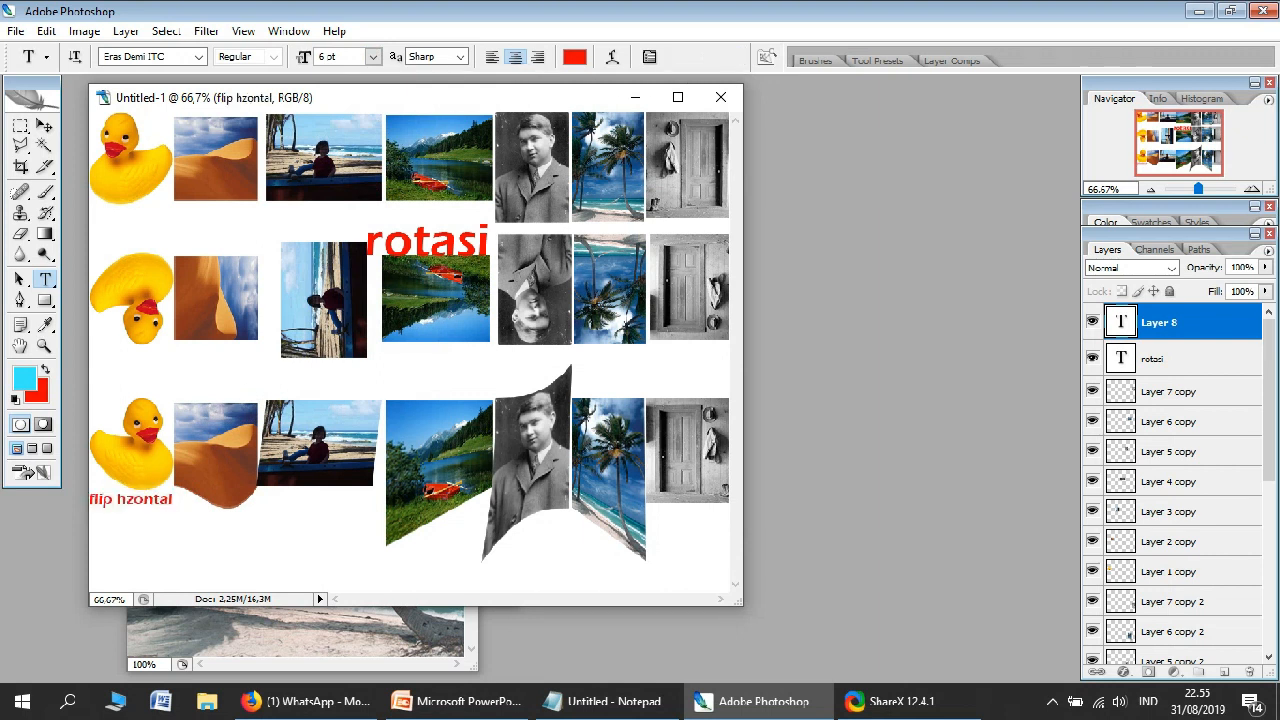
Step: Add the text labels "warp" beneath the third-row desert image and "perspektif" beneath the third-row beach bench image
{"action": "left_click", "coordinate": [204, 504]}
{"action": "type", "text": "warp"}
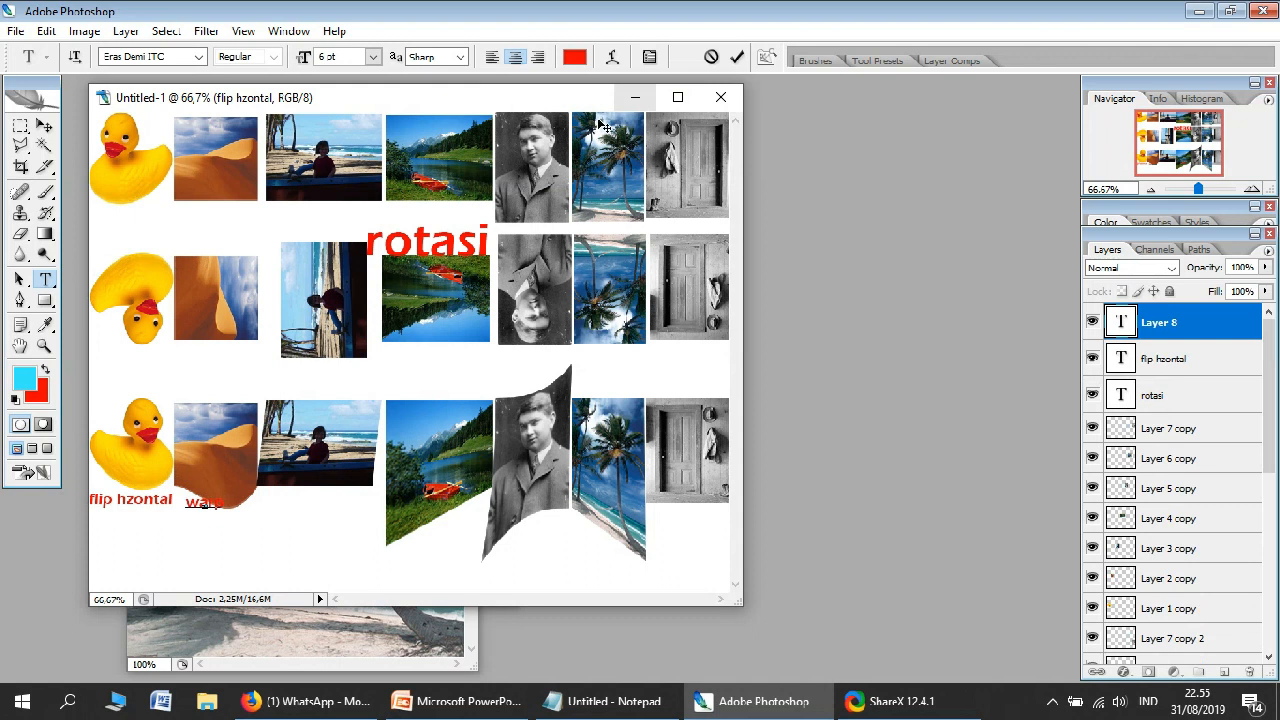
{"action": "left_click", "coordinate": [736, 57]}
{"action": "left_click", "coordinate": [305, 490]}
{"action": "type", "text": "perspektif"}
{"action": "left_click", "coordinate": [736, 57]}
Step: Add the text labels "skew" on the lower part of the third-row lake image and "warp" on the third-row portrait
{"action": "left_click", "coordinate": [420, 515]}
{"action": "type", "text": "skew"}
{"action": "left_click", "coordinate": [736, 57]}
{"action": "left_click", "coordinate": [516, 517]}
{"action": "type", "text": "warp"}
{"action": "left_click", "coordinate": [736, 57]}
Step: Add the text labels "skew" near the lower edge of the third-row palm image and "flip vtical" beneath the third-row door
{"action": "left_click", "coordinate": [617, 545]}
{"action": "type", "text": "skew"}
{"action": "left_click", "coordinate": [736, 57]}
{"action": "left_click", "coordinate": [666, 490]}
{"action": "type", "text": "flip vtical"}
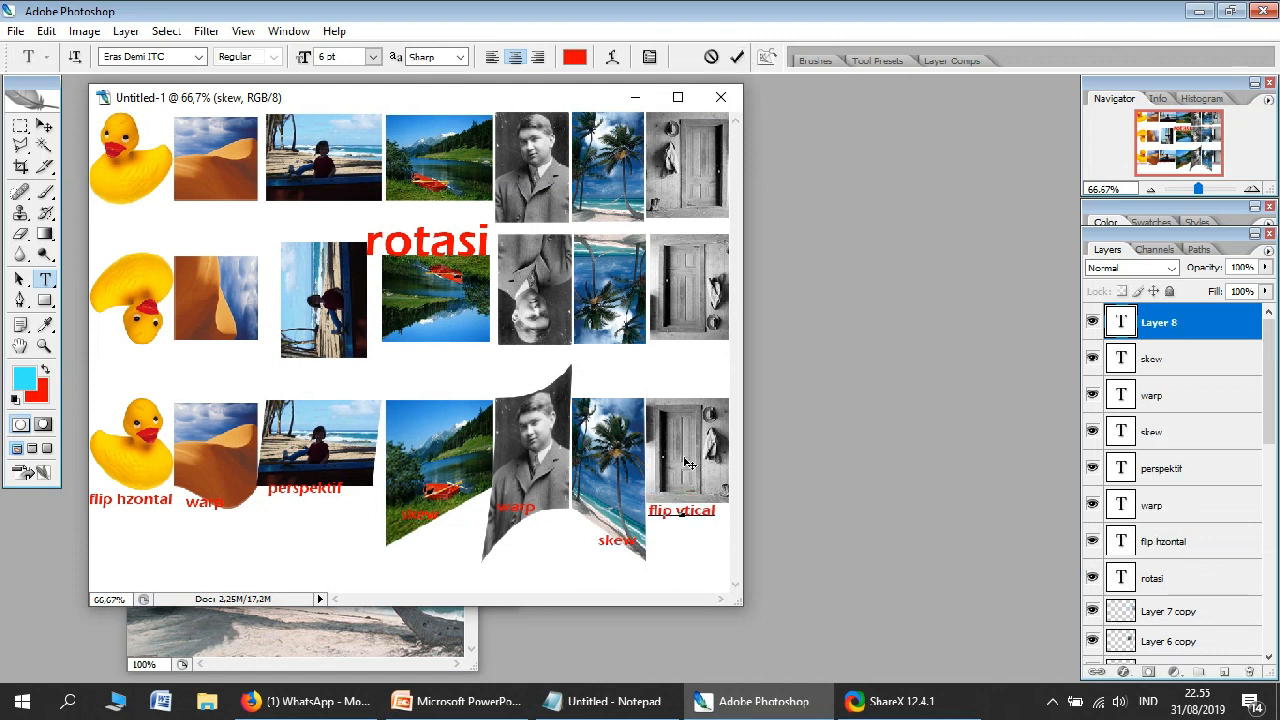
{"action": "left_click", "coordinate": [736, 57]}
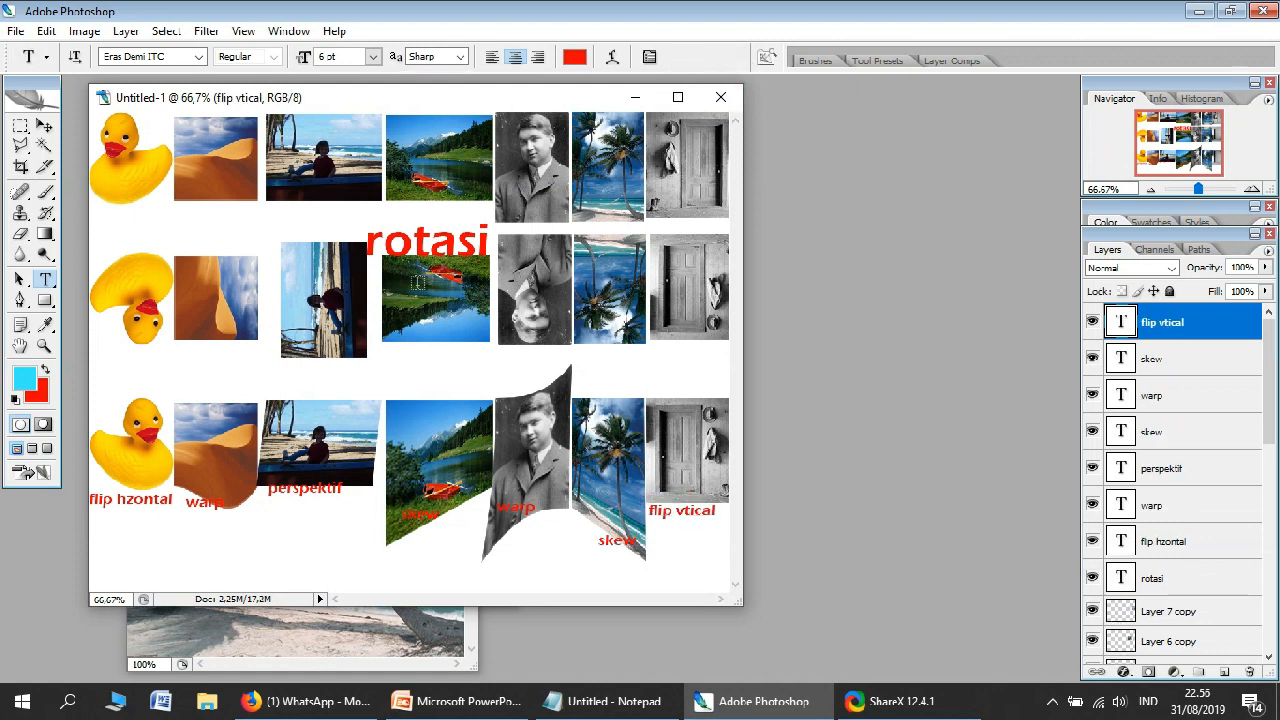
Step: In Notepad, write "ok... sudah siap ya guys...", "demikian tutorial ini sebagai dasar dalam penggunaan app pscs2..", "kita ketemu di video selanjutnya" and "thankyou f"
{"action": "left_click", "coordinate": [636, 714]}
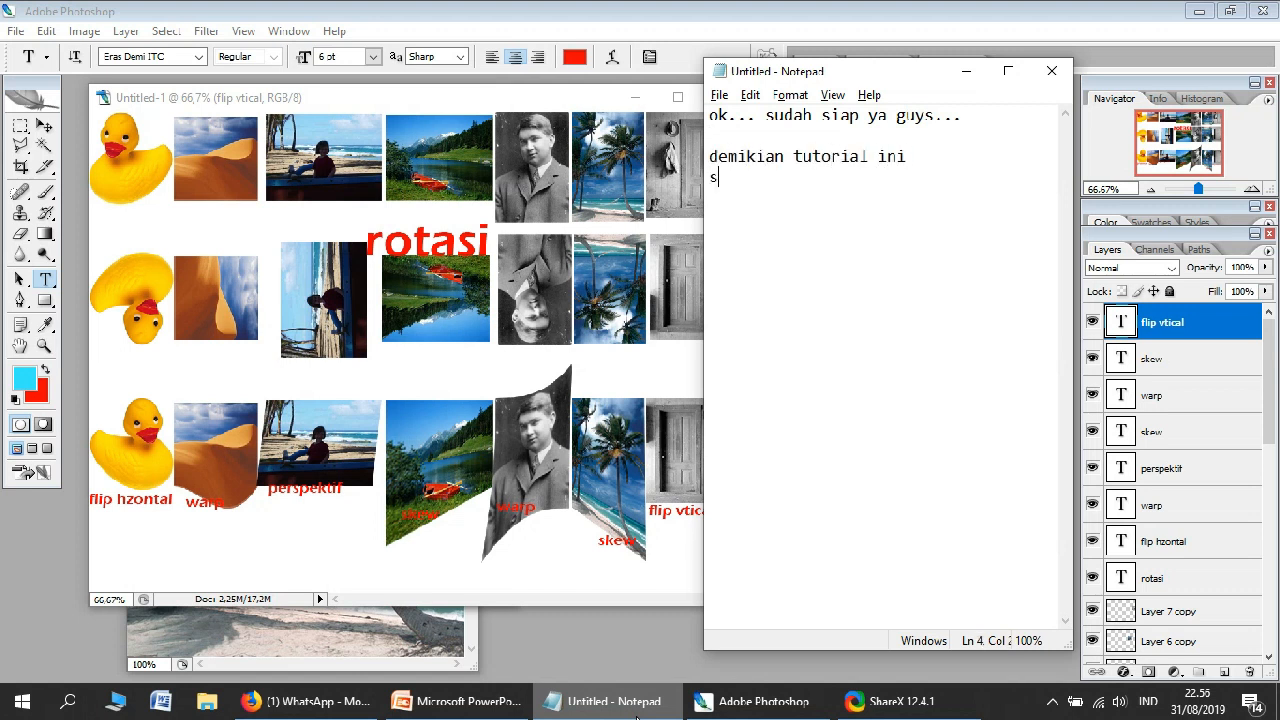
{"action": "type", "text": "penggunaan app"}
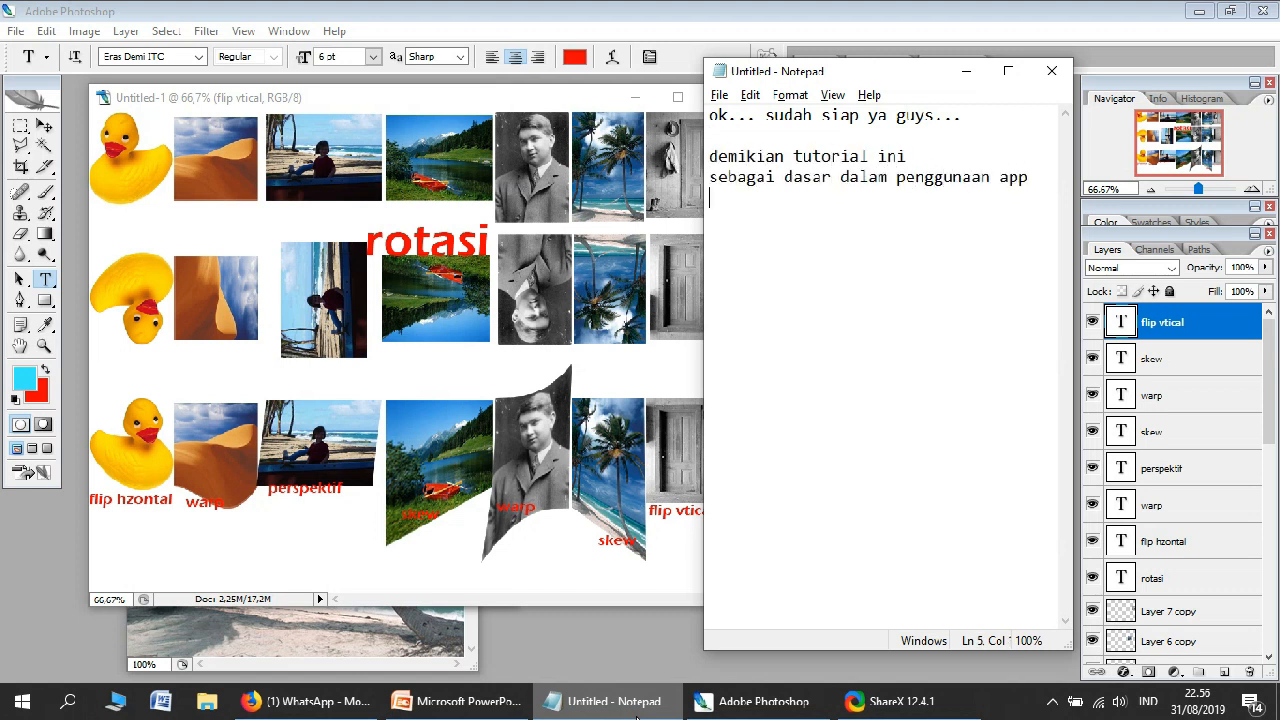
{"action": "type", "text": " pscs2..  kita ketemu di video sclanjutnya"}
{"action": "key", "text": "Return"}
{"action": "key", "text": "Return"}
{"action": "type", "text": "thankyou f"}
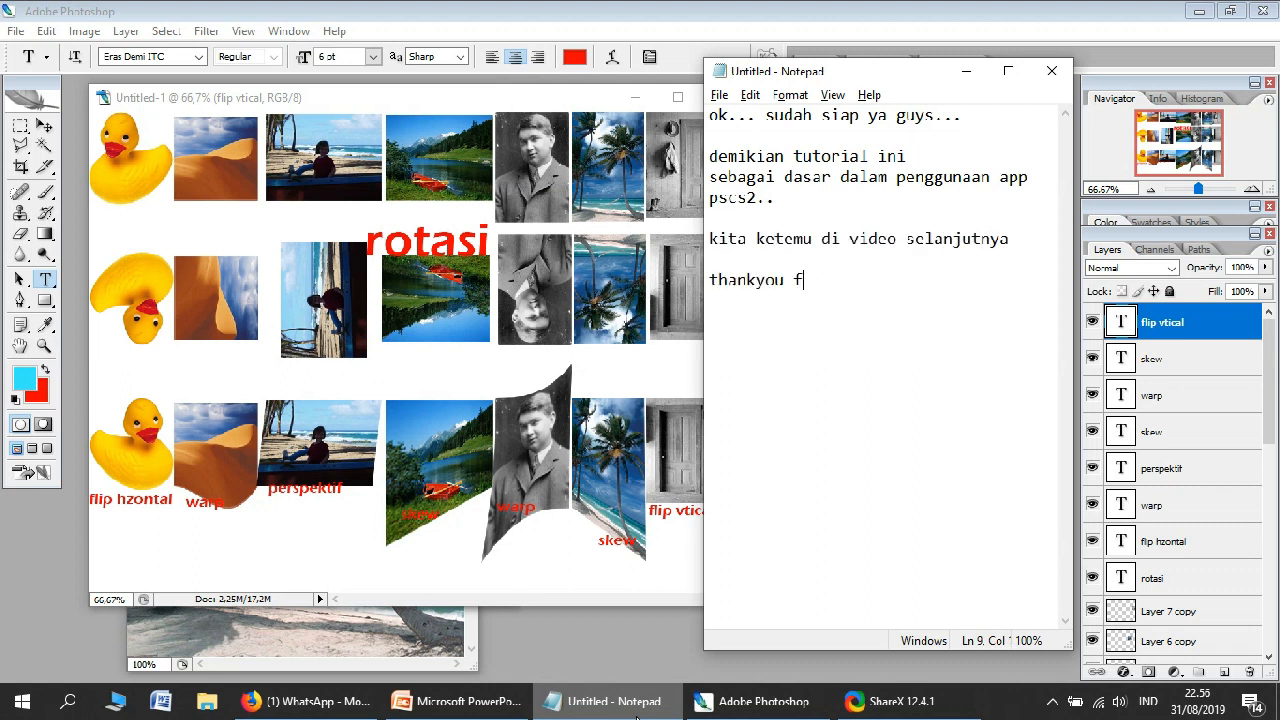